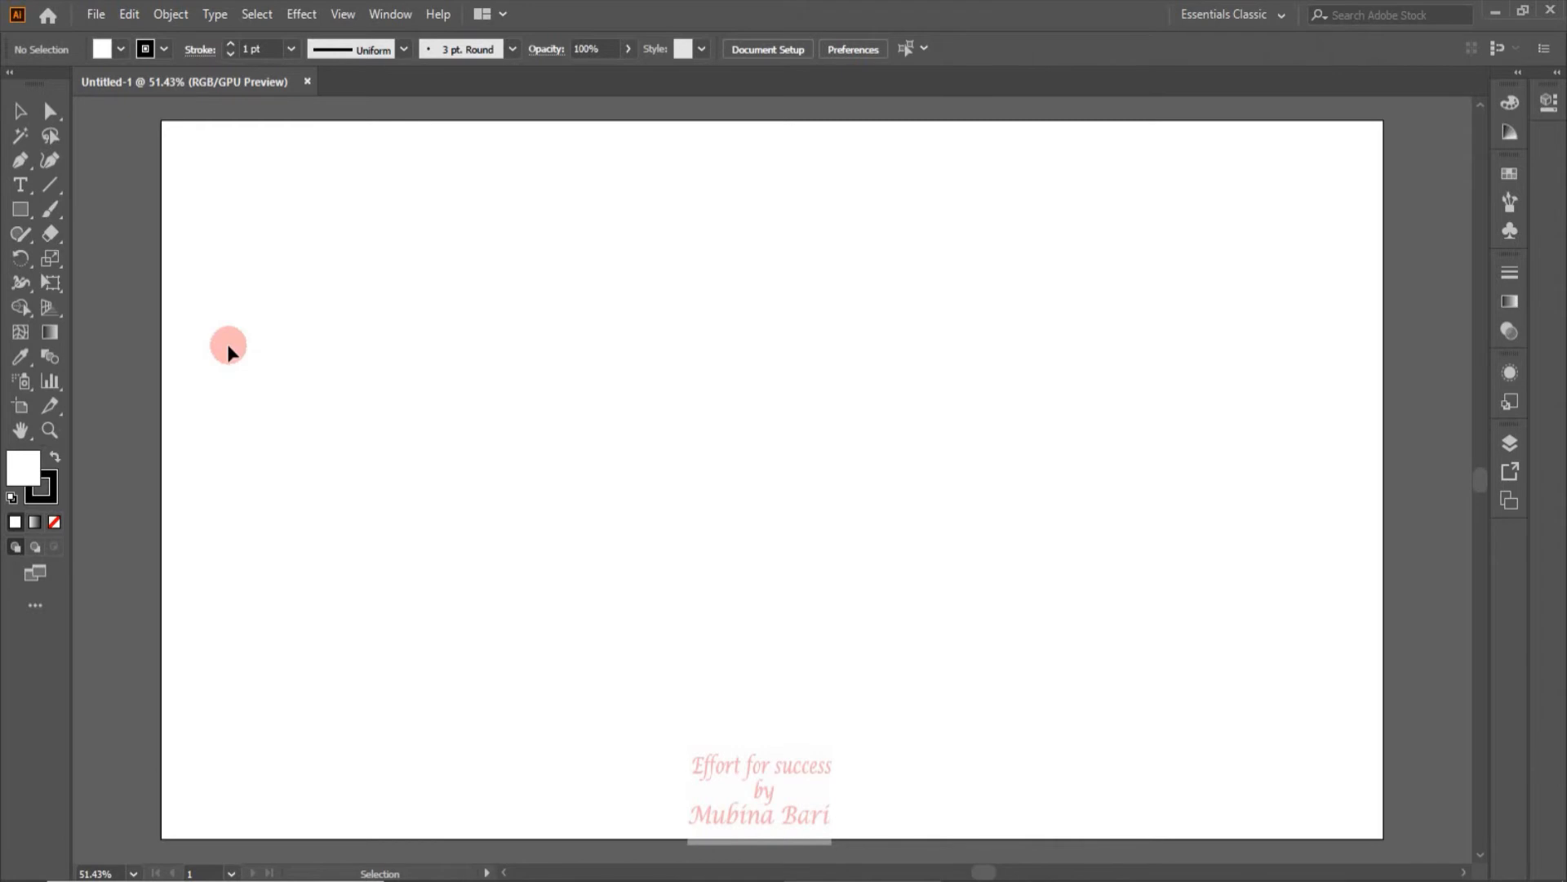
Step: Draw a straight horizontal line about 677 px long across the upper part of the artboard with the Pen tool
{"action": "left_click", "coordinate": [21, 160]}
{"action": "left_click", "coordinate": [461, 327]}
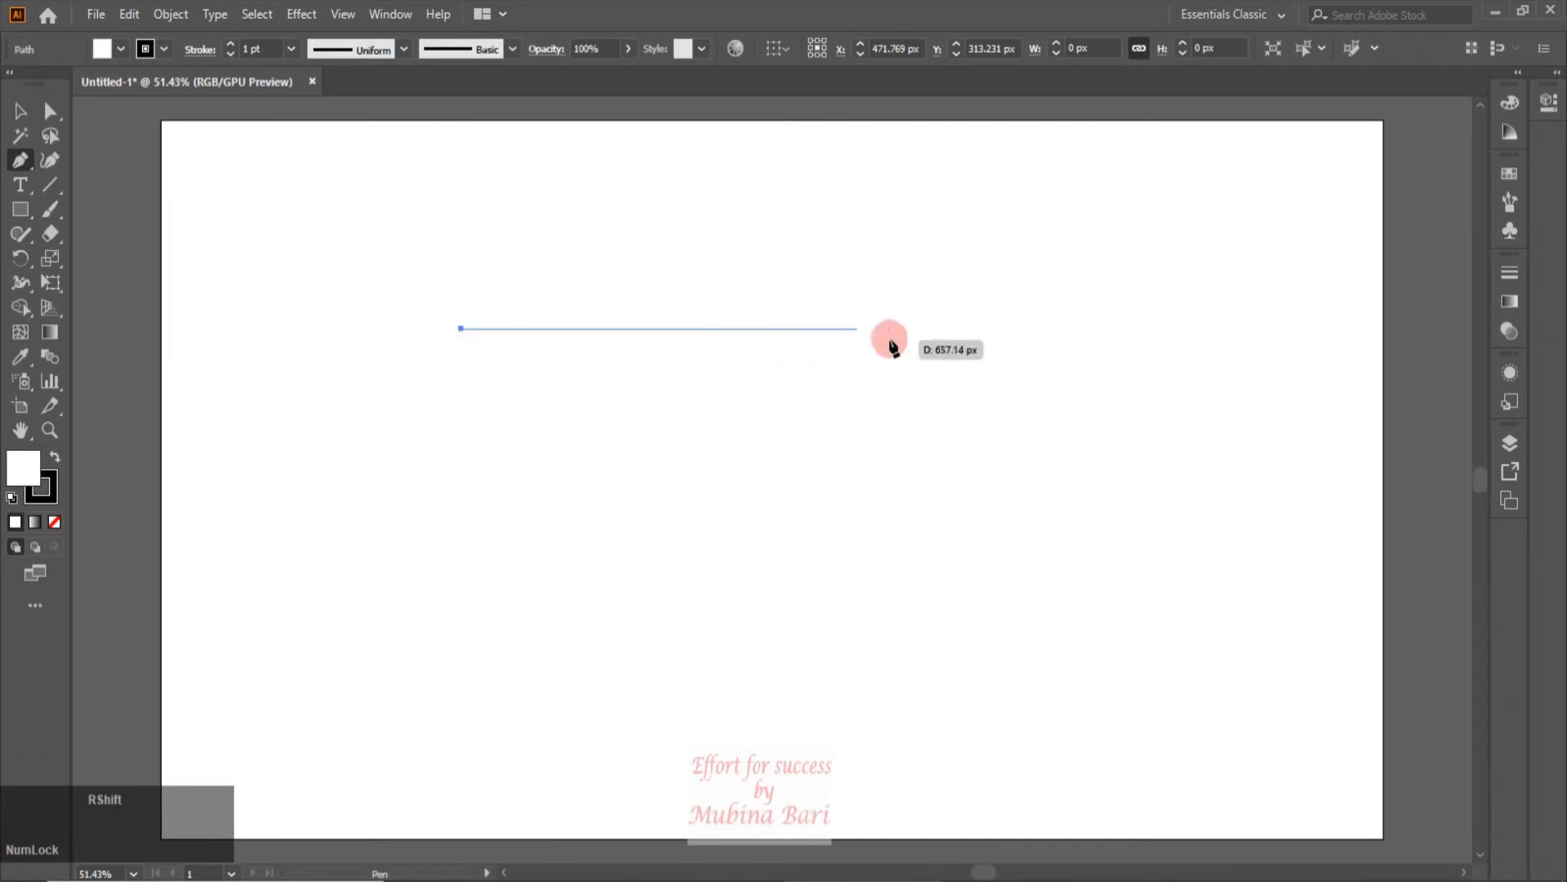
{"action": "left_click", "coordinate": [891, 328]}
{"action": "left_click", "coordinate": [20, 111]}
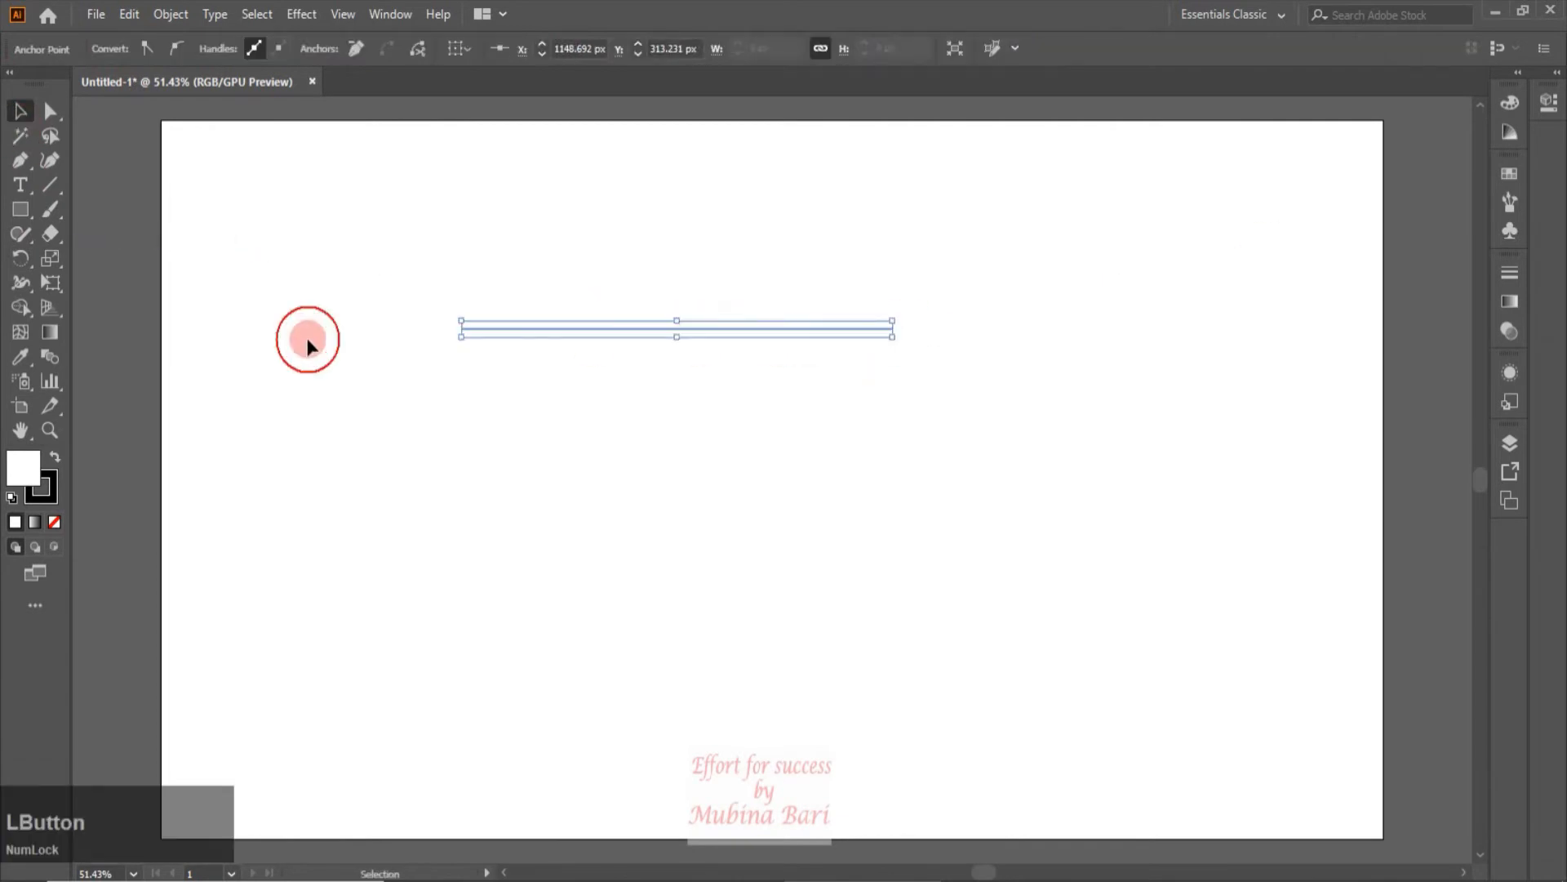
{"action": "left_click", "coordinate": [311, 343]}
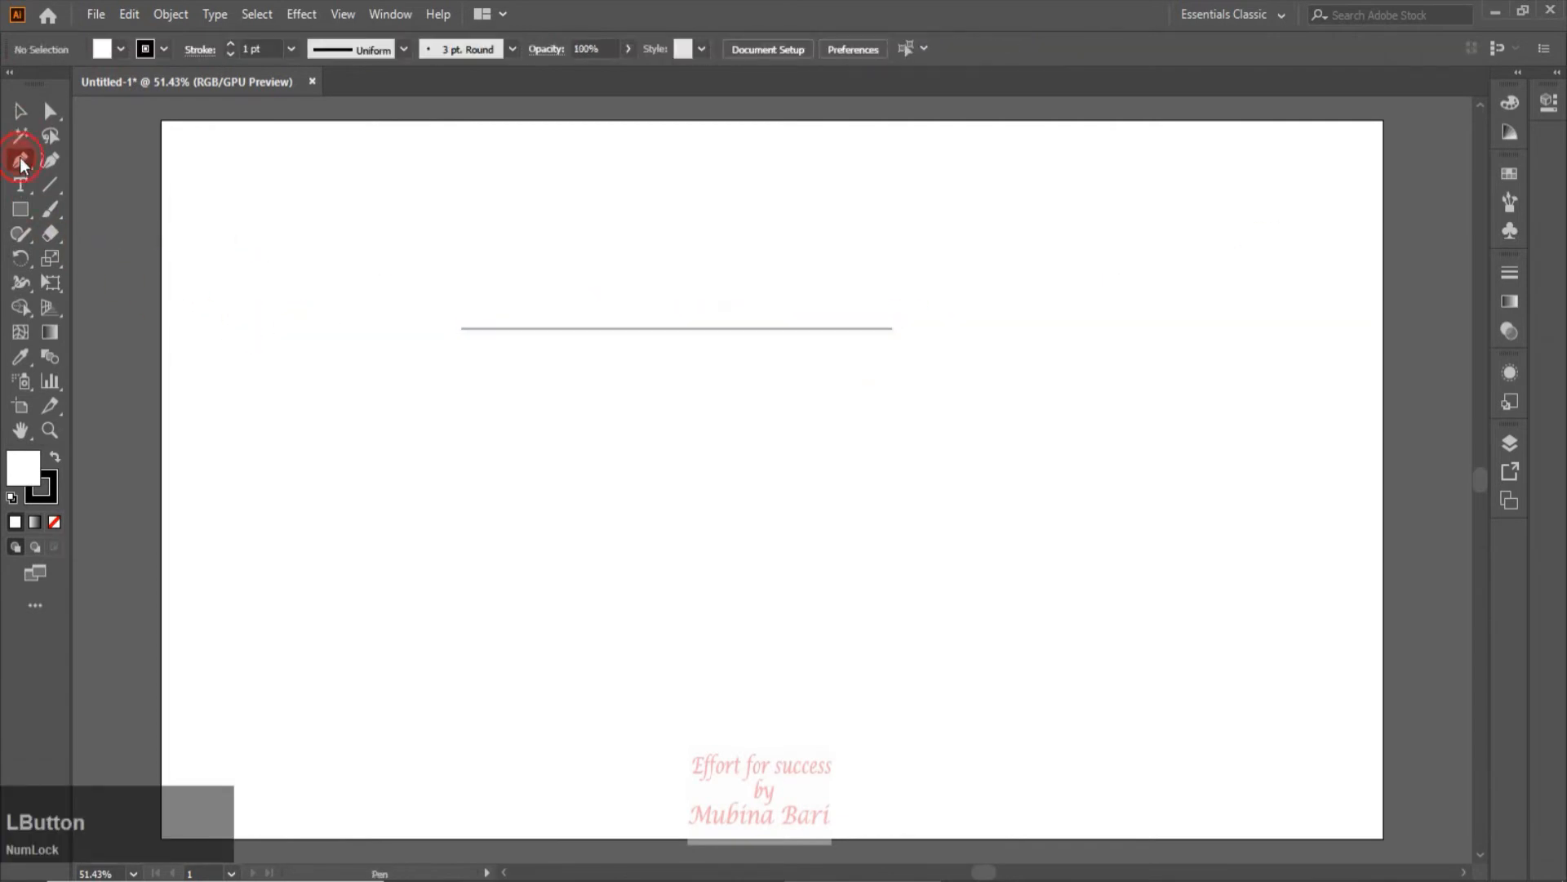
Step: Draw a straight vertical line about 471 px long below and left of the horizontal line
{"action": "left_click", "coordinate": [383, 390]}
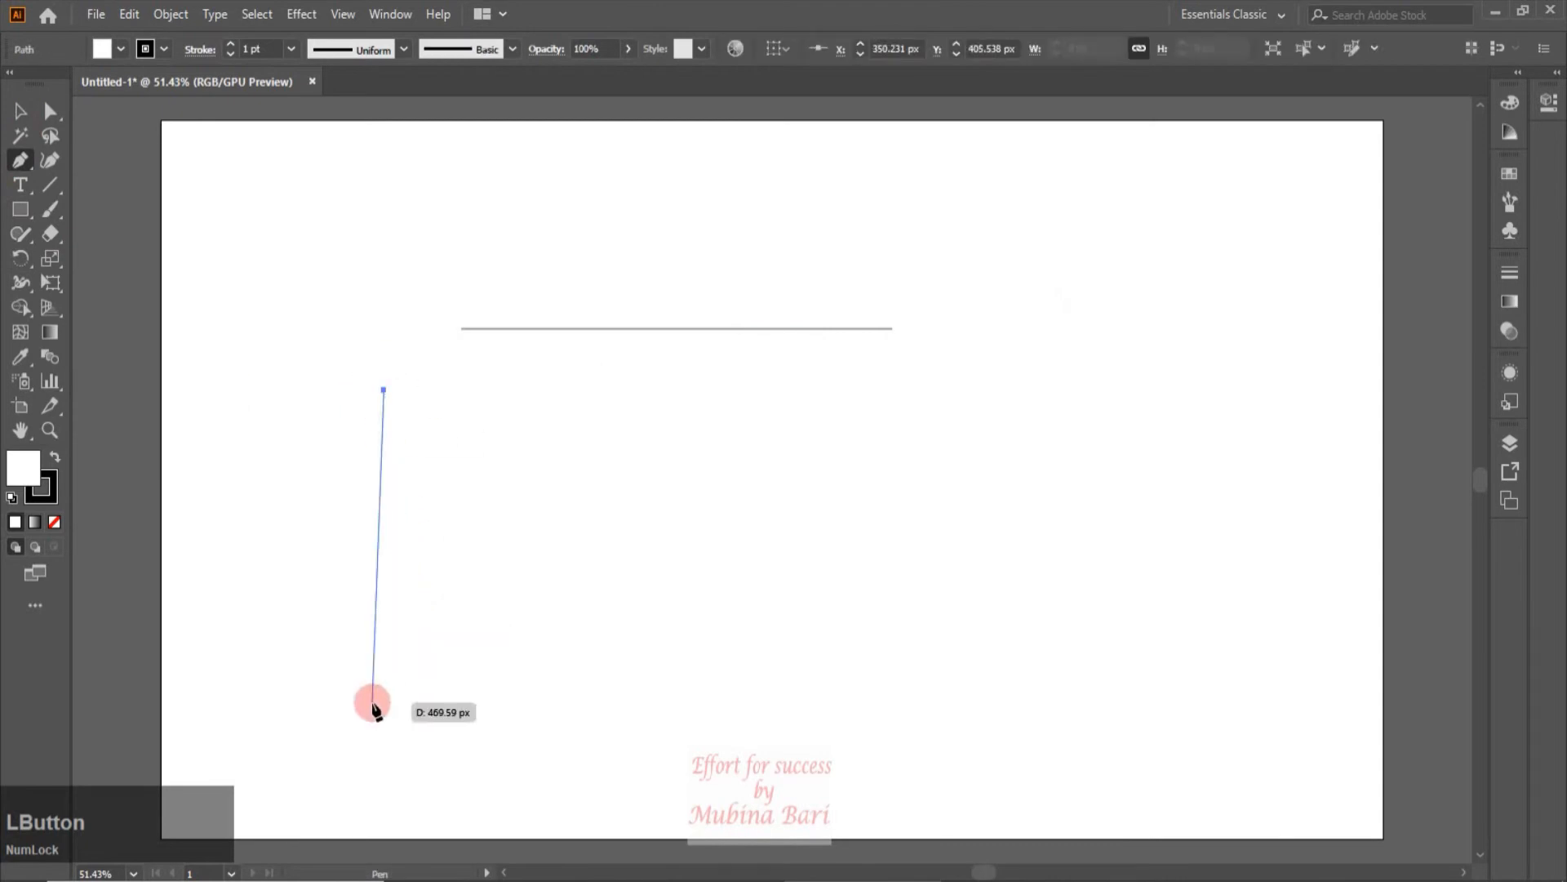
{"action": "left_click", "coordinate": [373, 707]}
{"action": "key", "text": "v"}
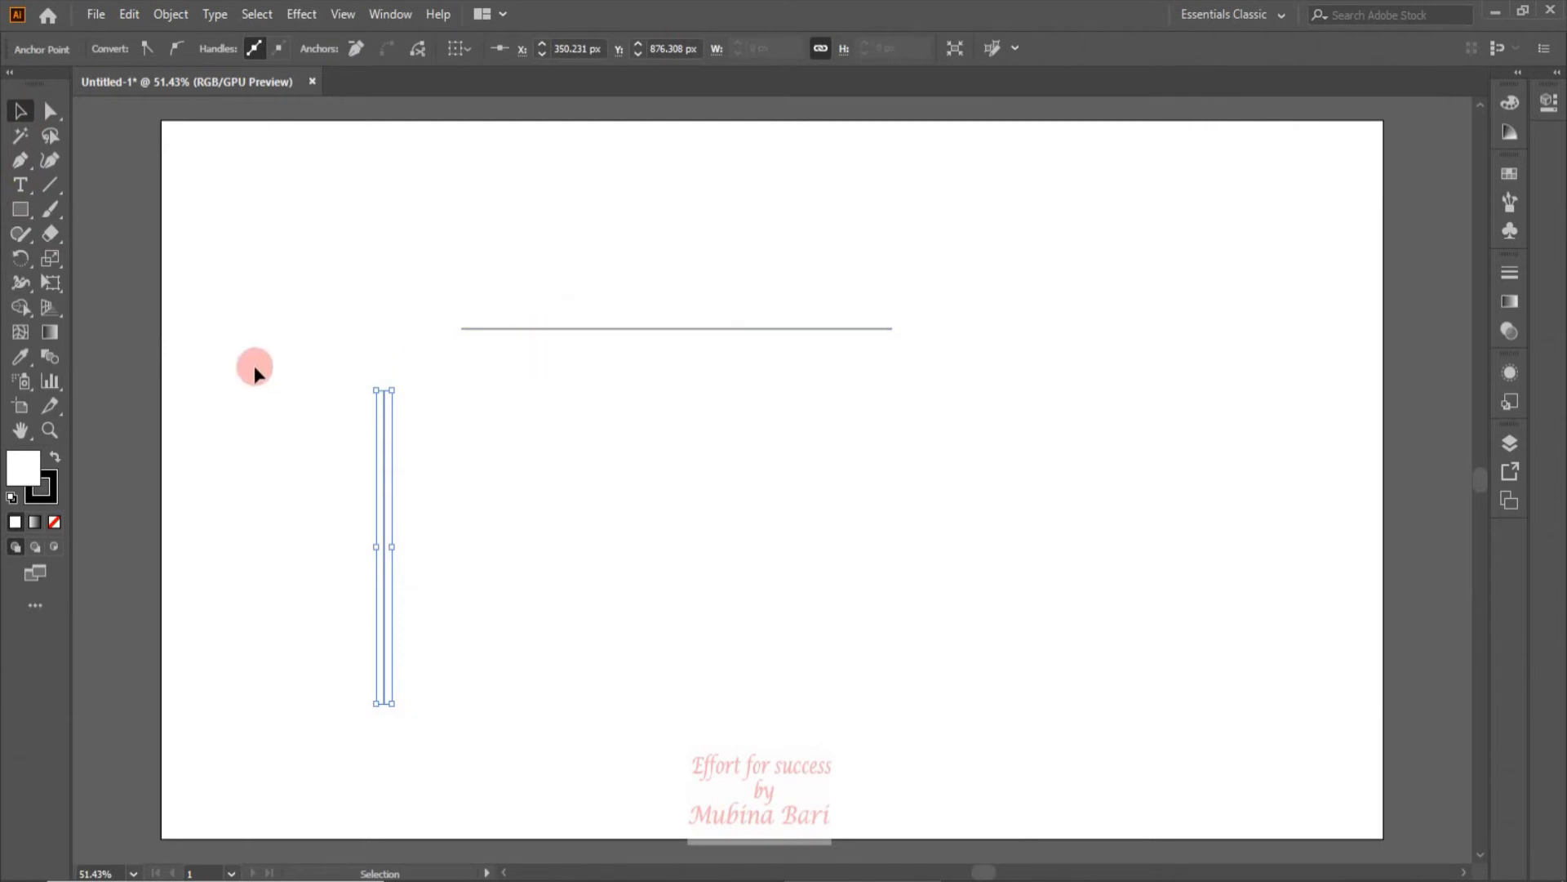
Step: Set the stroke weight of both lines to 4 pt
{"action": "left_click_drag", "start_coordinate": [304, 273], "coordinate": [589, 472]}
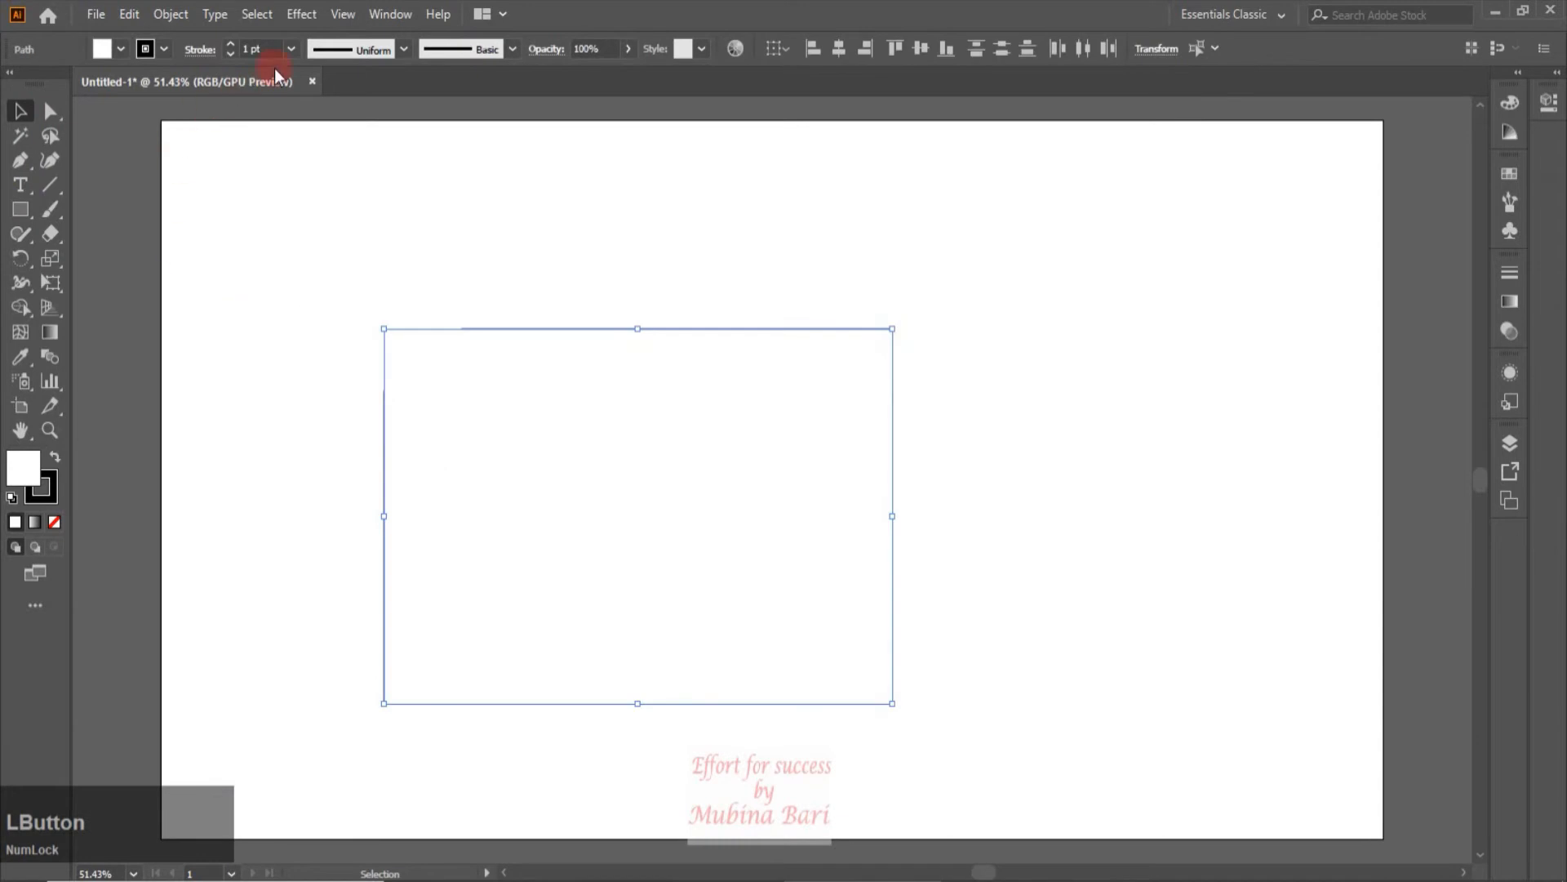
{"action": "left_click", "coordinate": [291, 51]}
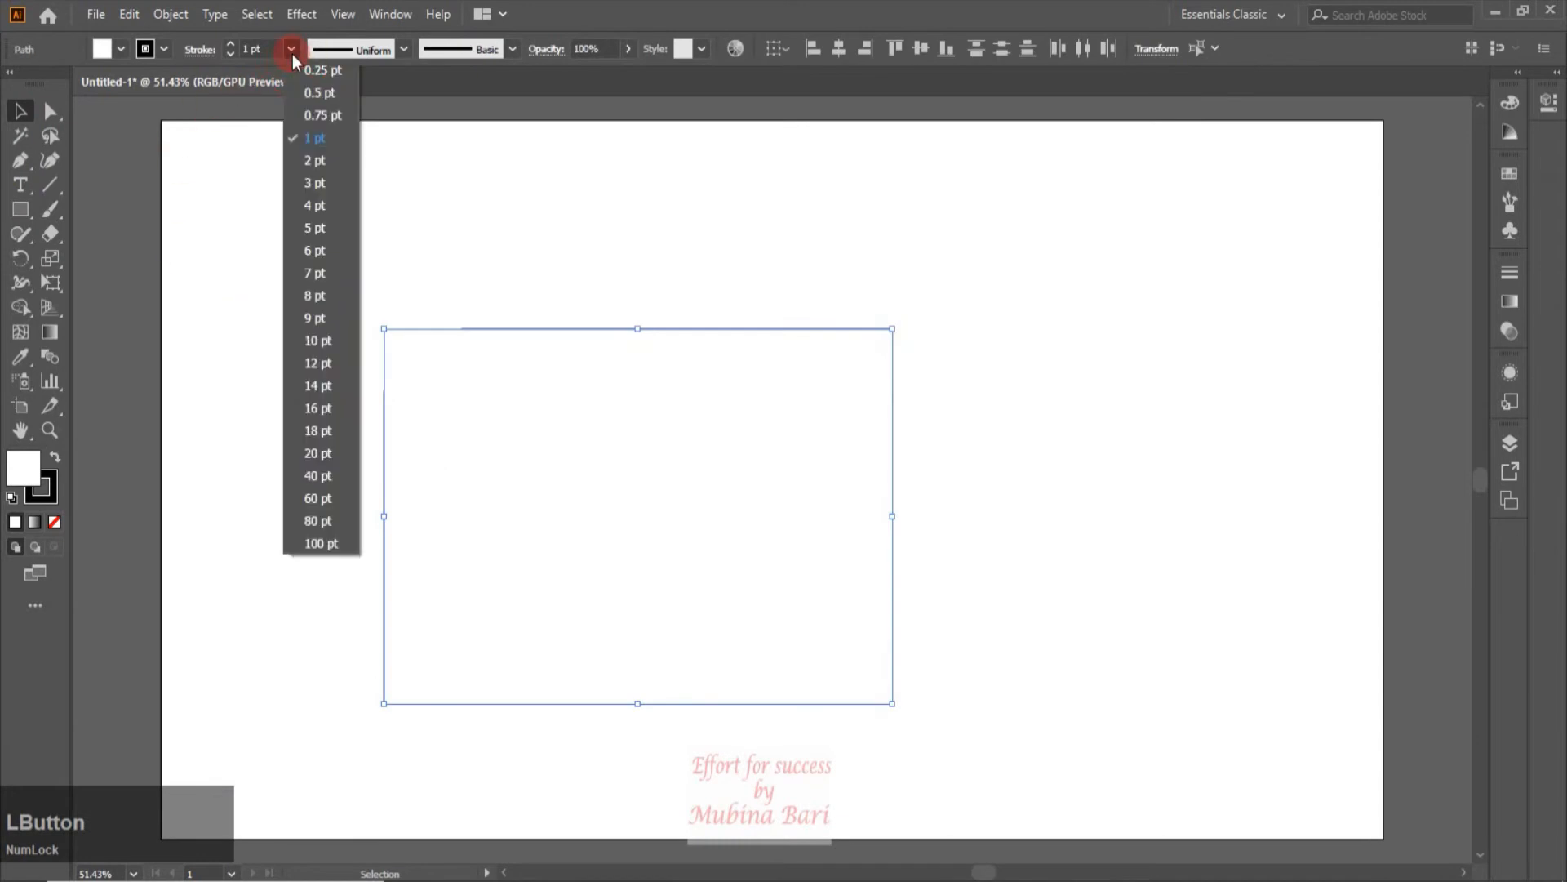
{"action": "left_click", "coordinate": [304, 208]}
Step: Flare the horizontal line's left end to about 237 px wide with the Width tool and pinch a narrow neck beside it
{"action": "left_click", "coordinate": [518, 328]}
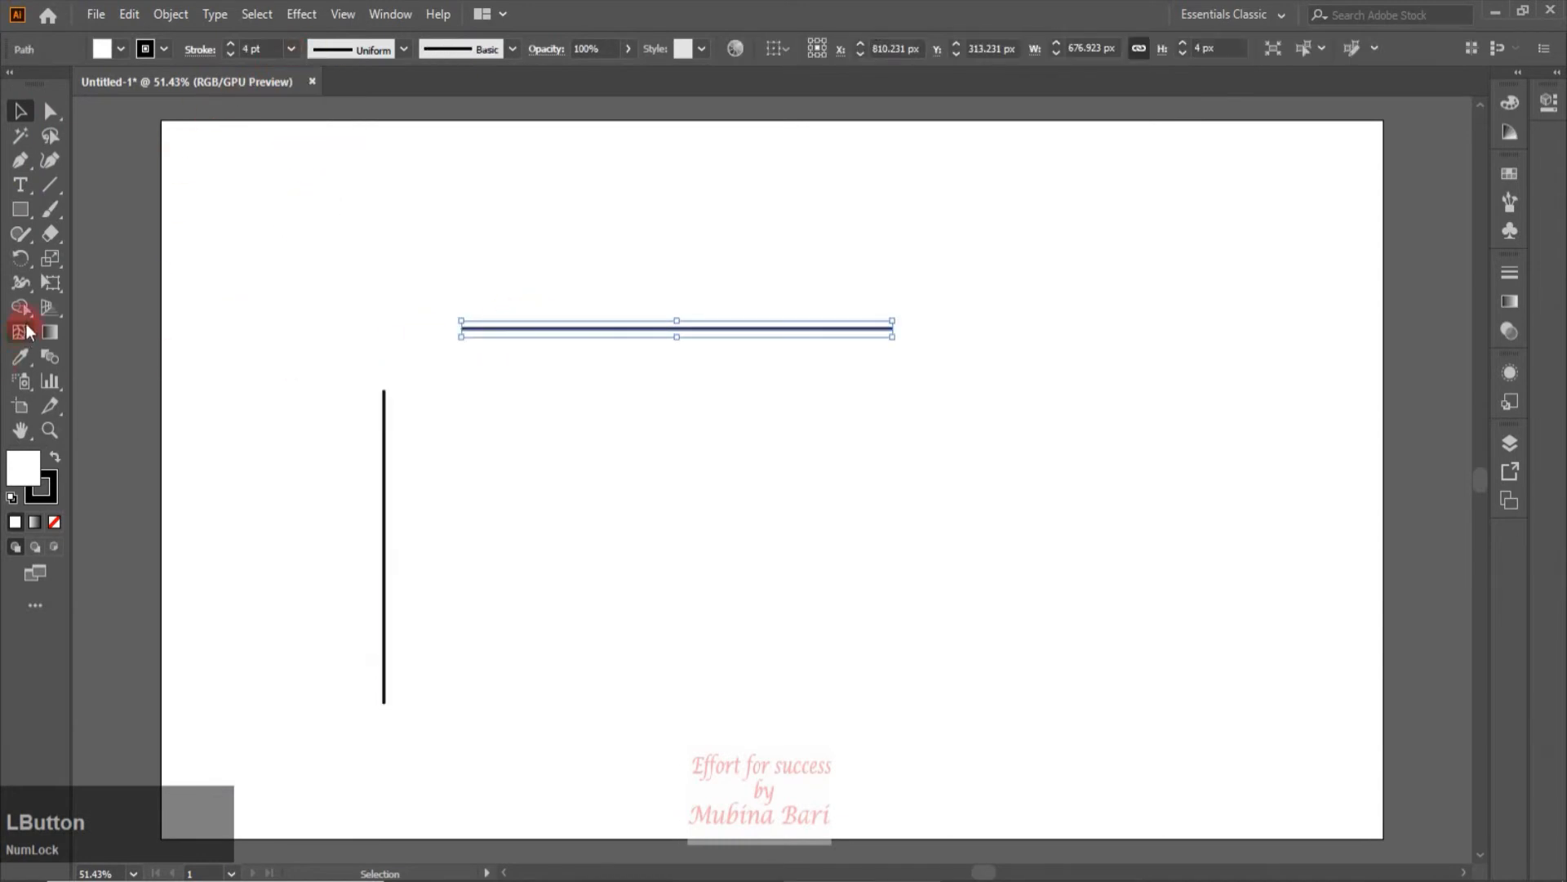
{"action": "left_click", "coordinate": [18, 288]}
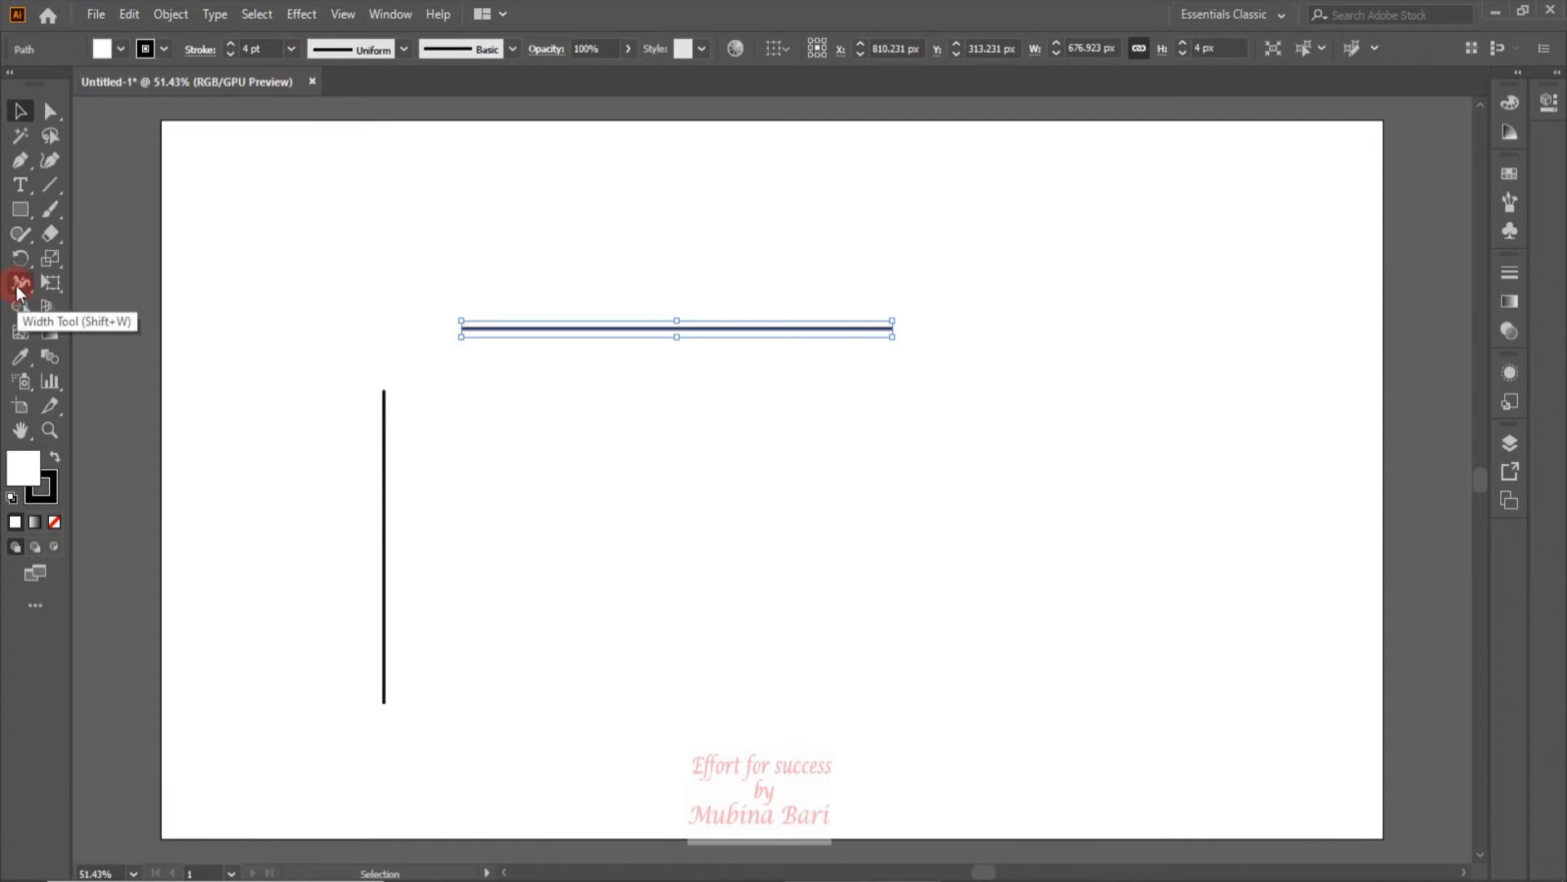
{"action": "left_click", "coordinate": [18, 288]}
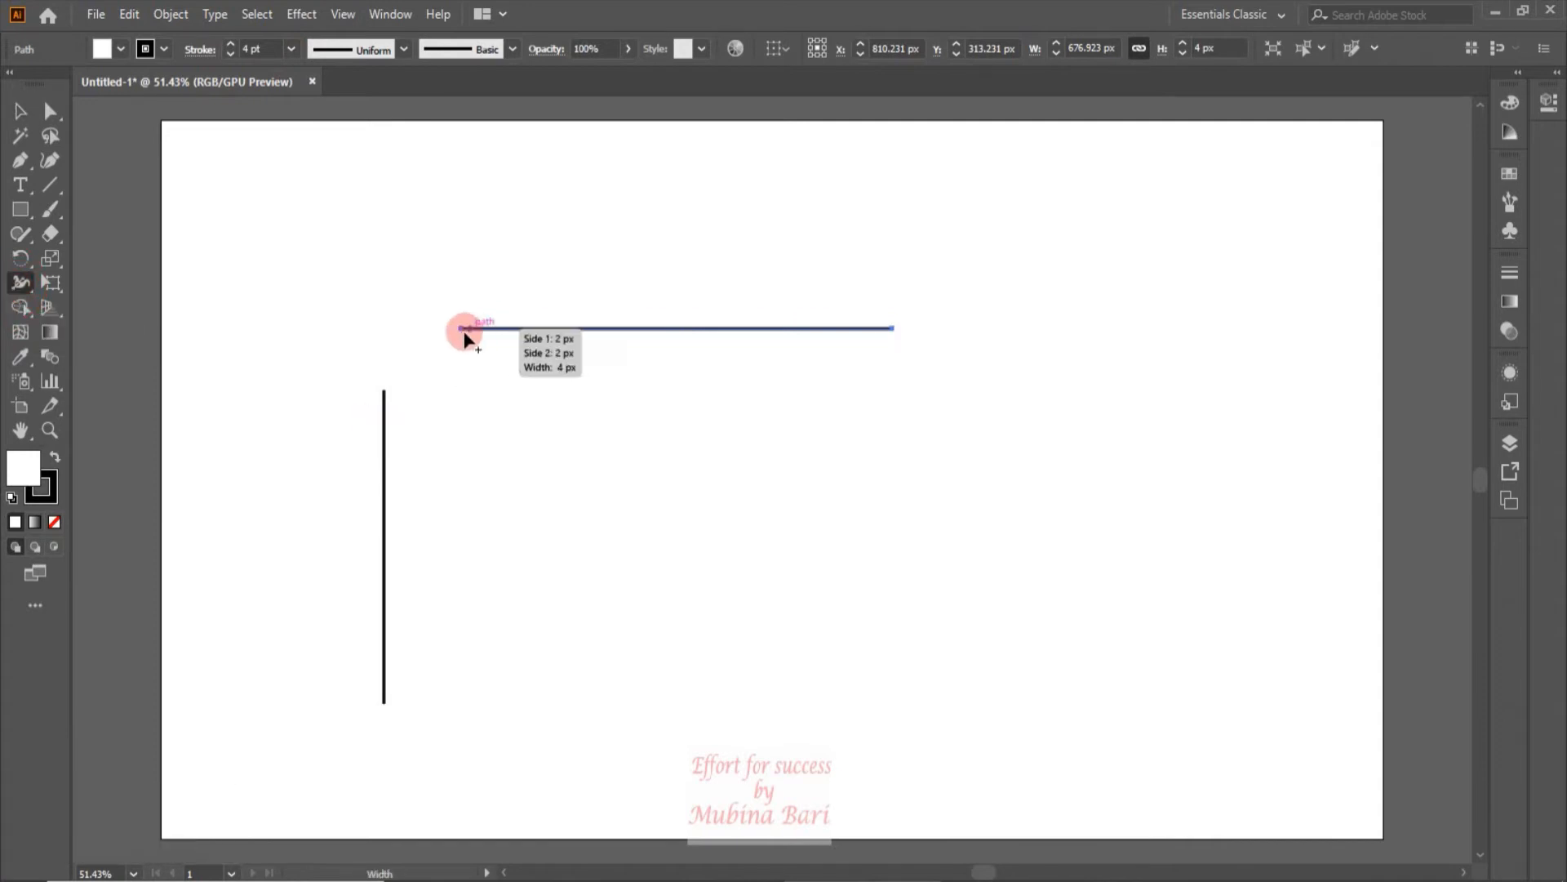
{"action": "left_click_drag", "start_coordinate": [457, 329], "coordinate": [451, 408]}
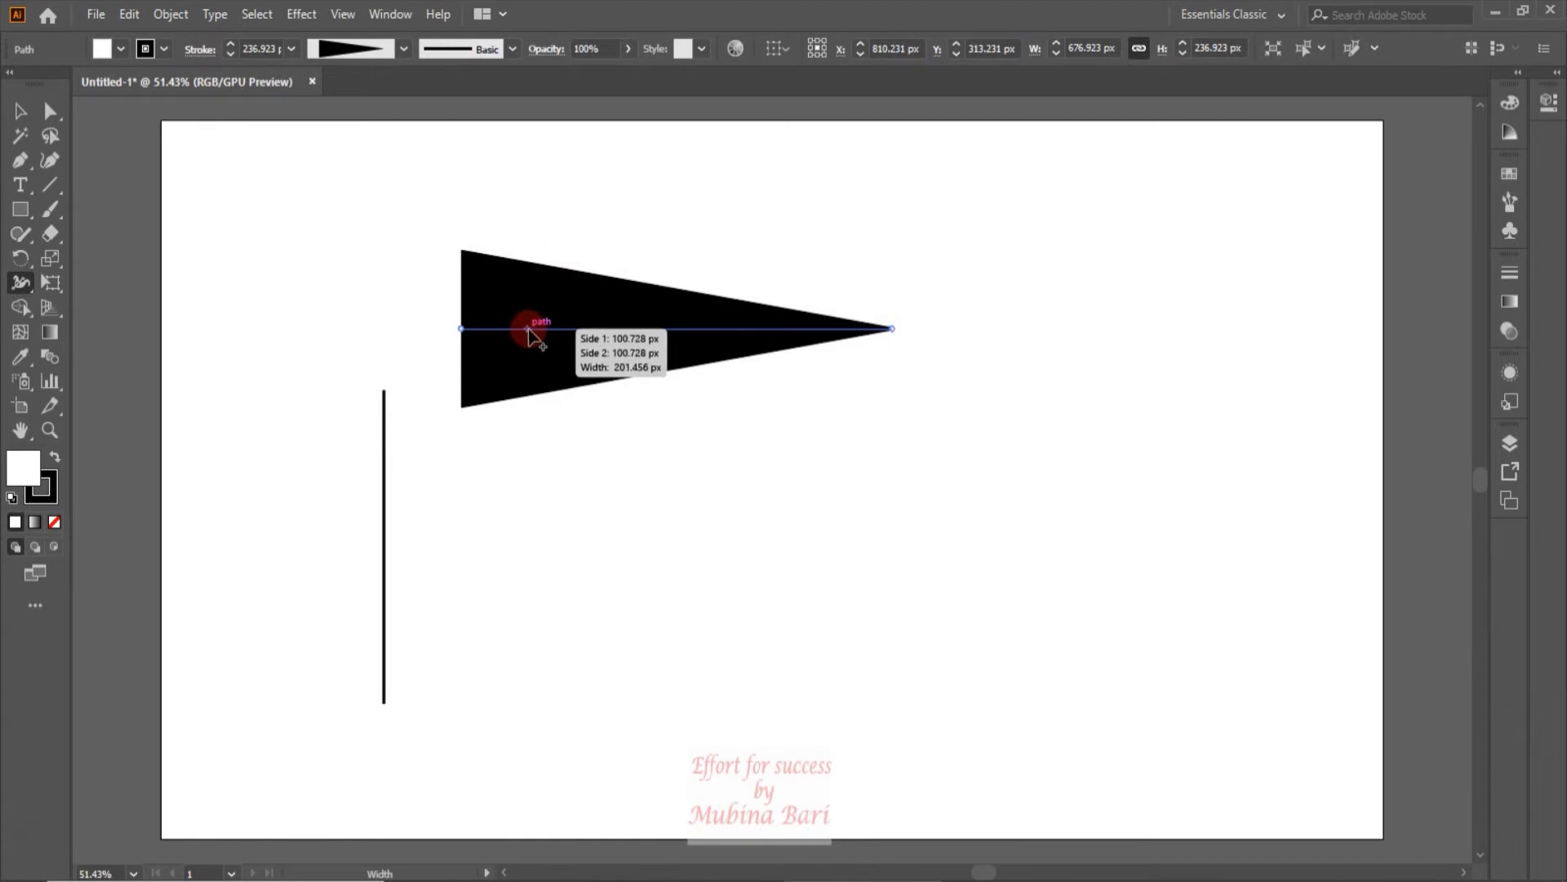
{"action": "left_click_drag", "start_coordinate": [523, 330], "coordinate": [535, 340]}
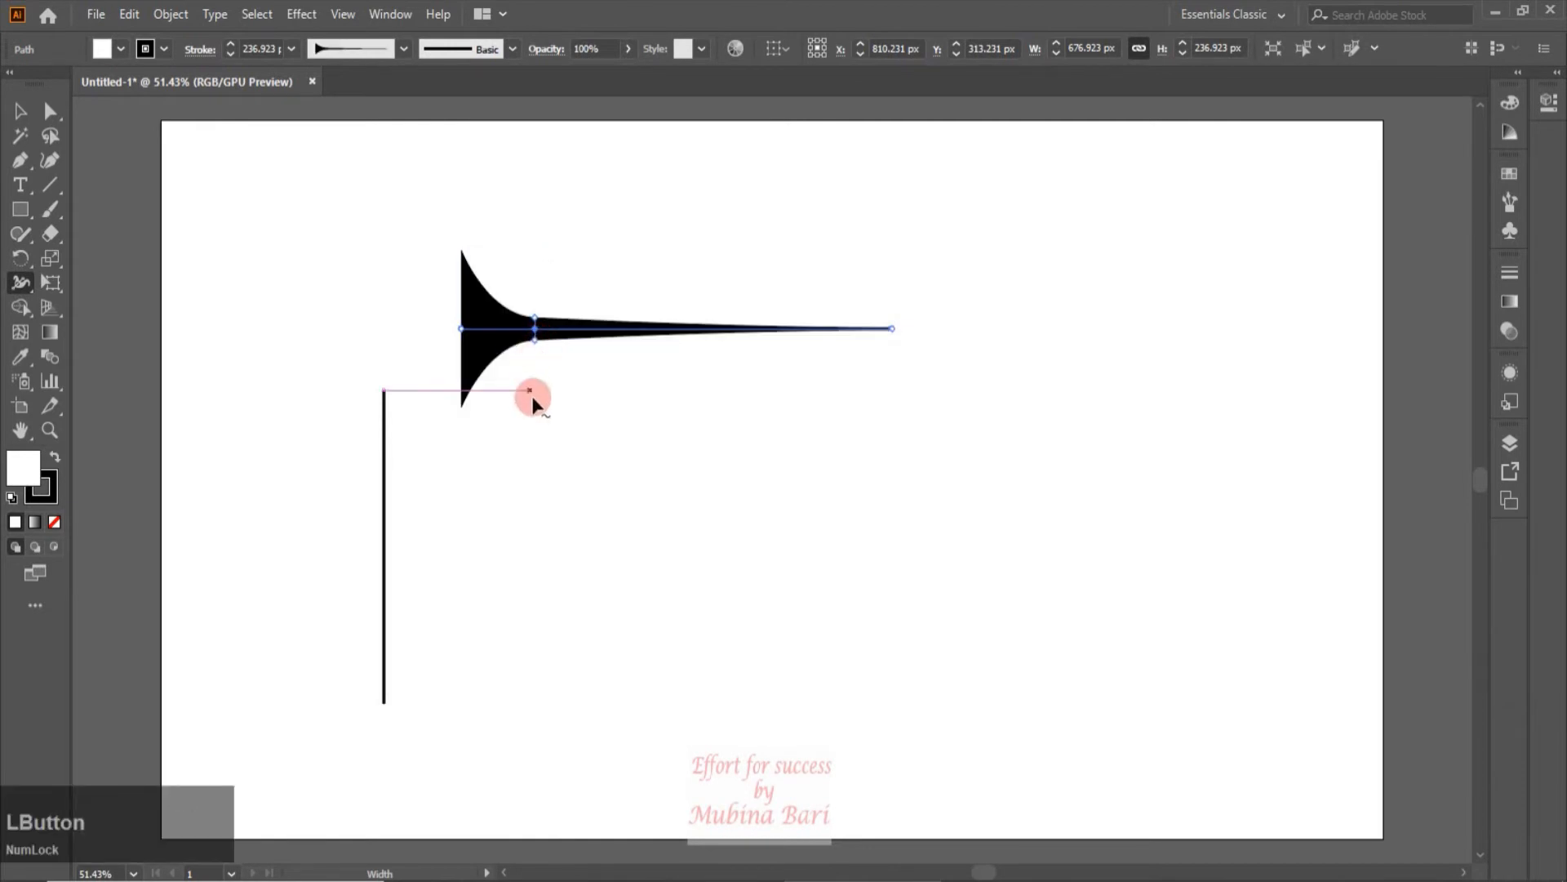
Step: Bulge the horizontal shape at its middle and right part, and flare its right end to about 437 px wide
{"action": "left_click_drag", "start_coordinate": [658, 335], "coordinate": [662, 391]}
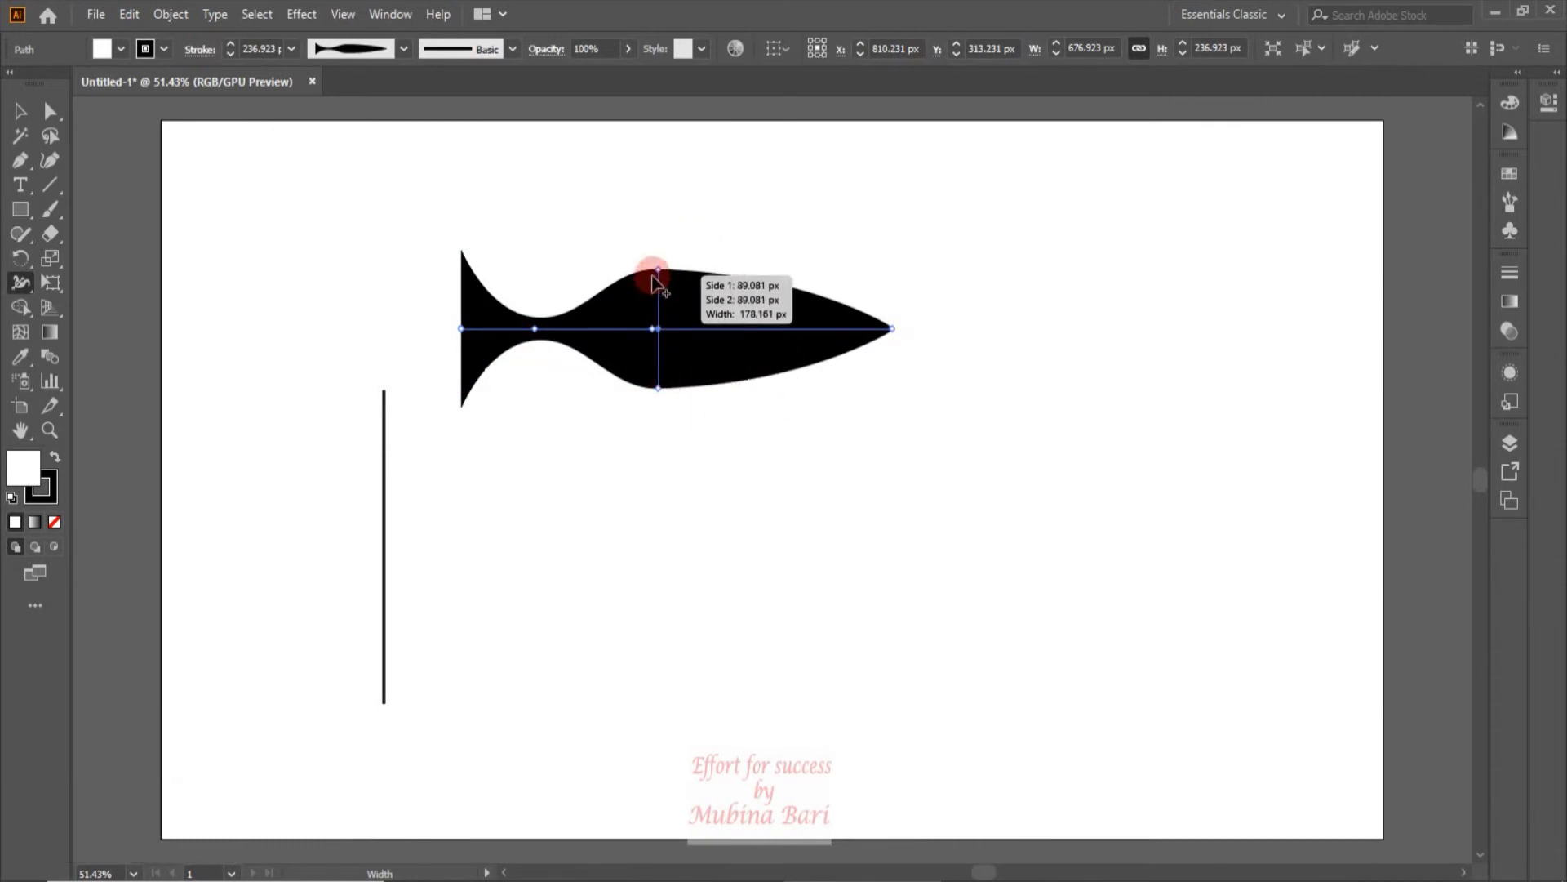
{"action": "left_click", "coordinate": [798, 333]}
{"action": "left_click_drag", "start_coordinate": [796, 341], "coordinate": [797, 387]}
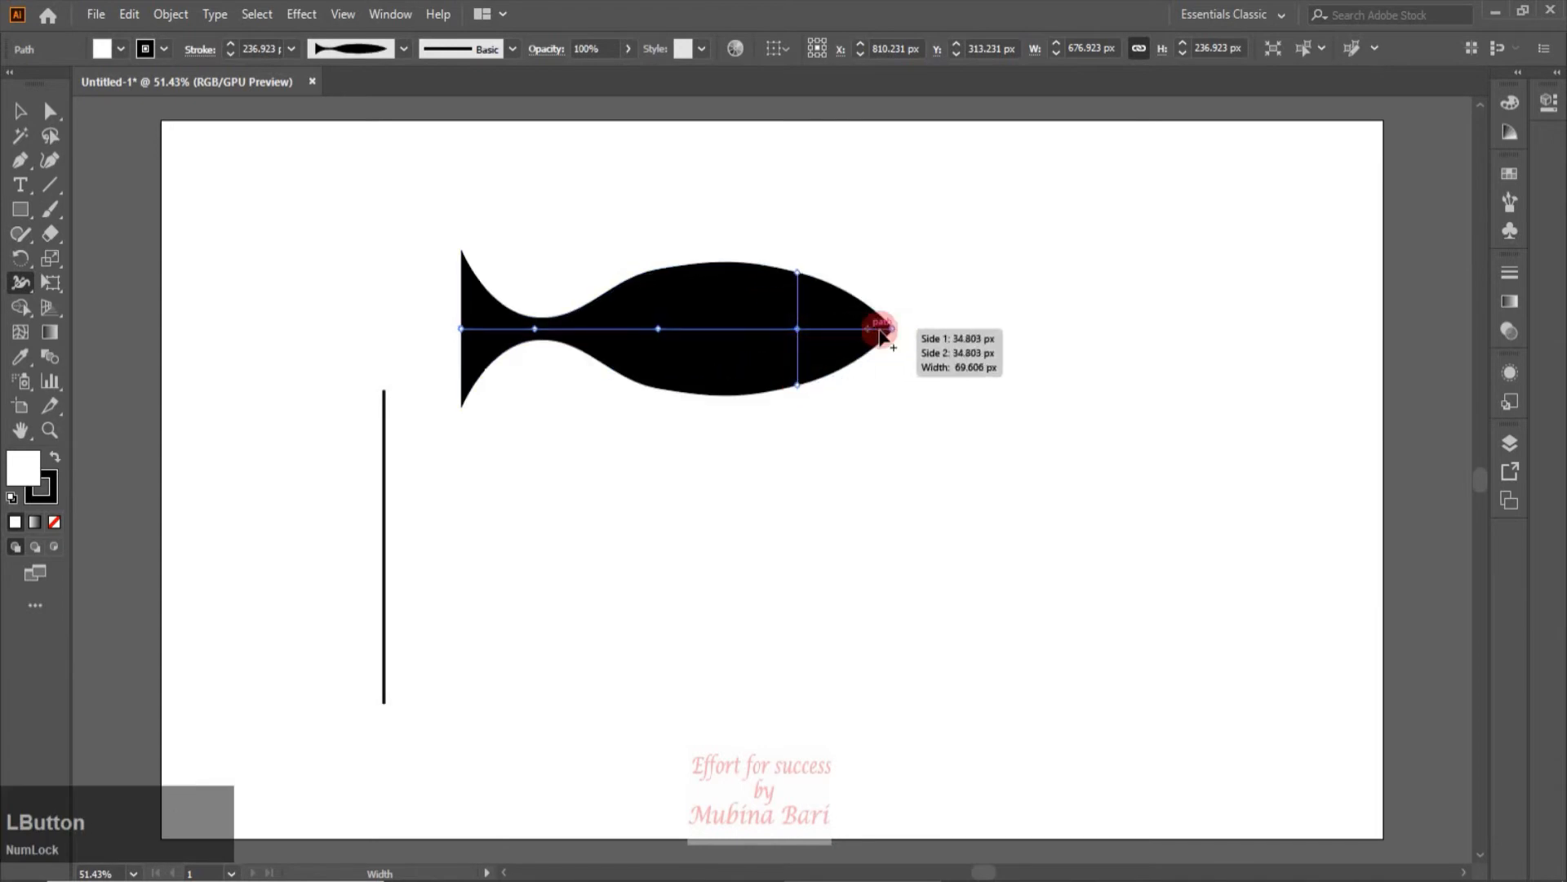
{"action": "mouse_move", "coordinate": [894, 330]}
{"action": "left_mouse_down"}
{"action": "mouse_move", "coordinate": [892, 473]}
{"action": "mouse_move", "coordinate": [945, 427]}
{"action": "mouse_move", "coordinate": [846, 203]}
{"action": "mouse_move", "coordinate": [775, 185]}
{"action": "left_mouse_up"}
Step: Rotate the shape upright like a goblet and scale it down to about 246 by 383 px
{"action": "left_click", "coordinate": [21, 110]}
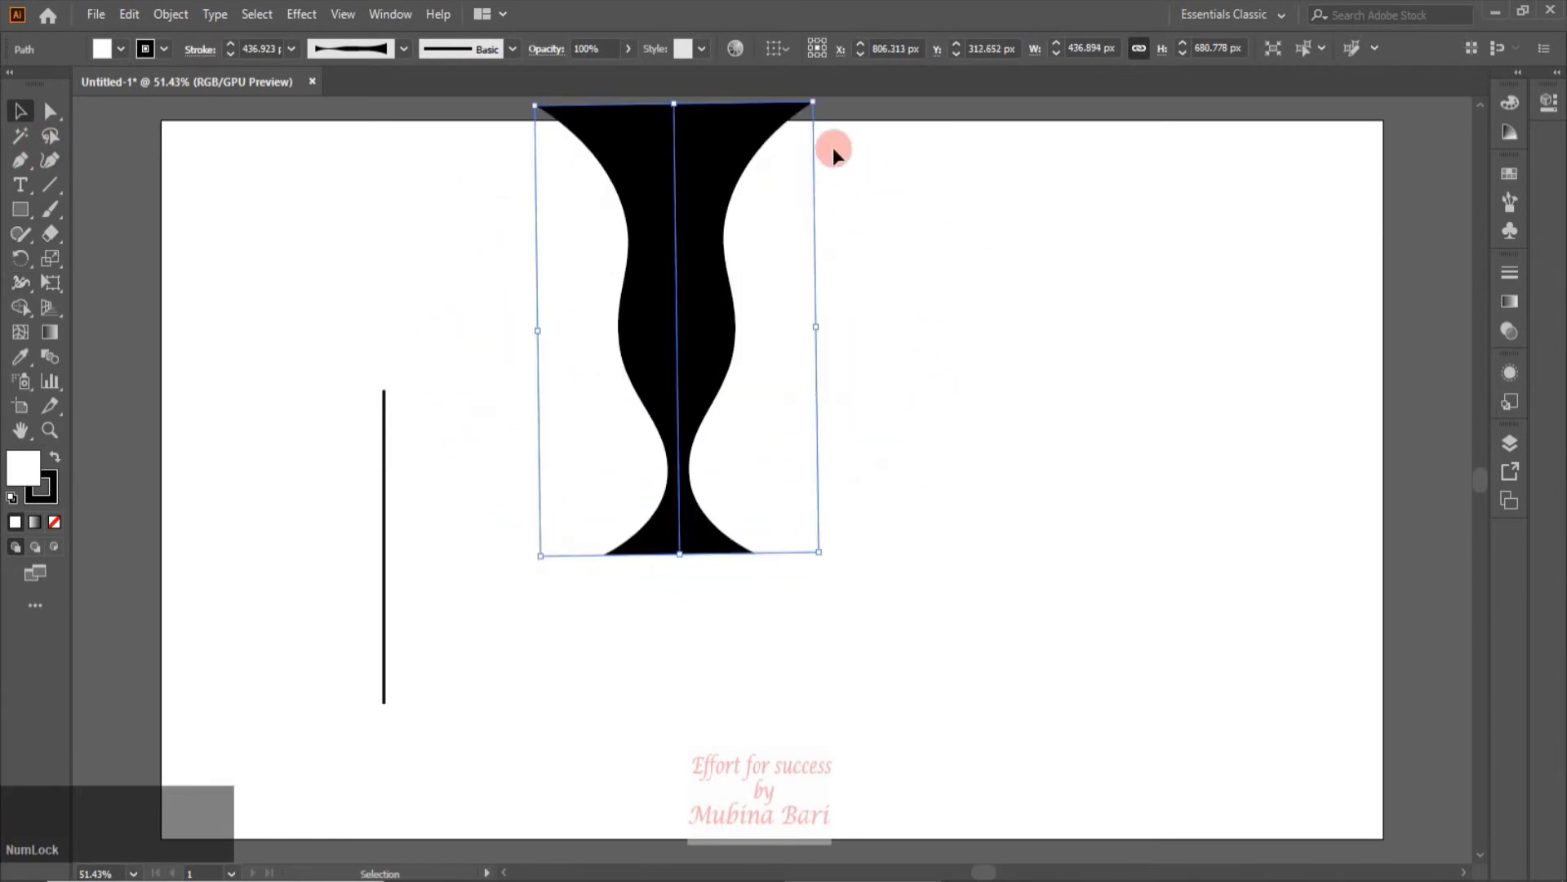
{"action": "left_click_drag", "start_coordinate": [815, 98], "coordinate": [734, 303]}
Step: Widen the goblet's base with the Width tool until it is about as wide as the rim
{"action": "key", "text": "shift+w"}
{"action": "left_click_drag", "start_coordinate": [663, 555], "coordinate": [670, 554]}
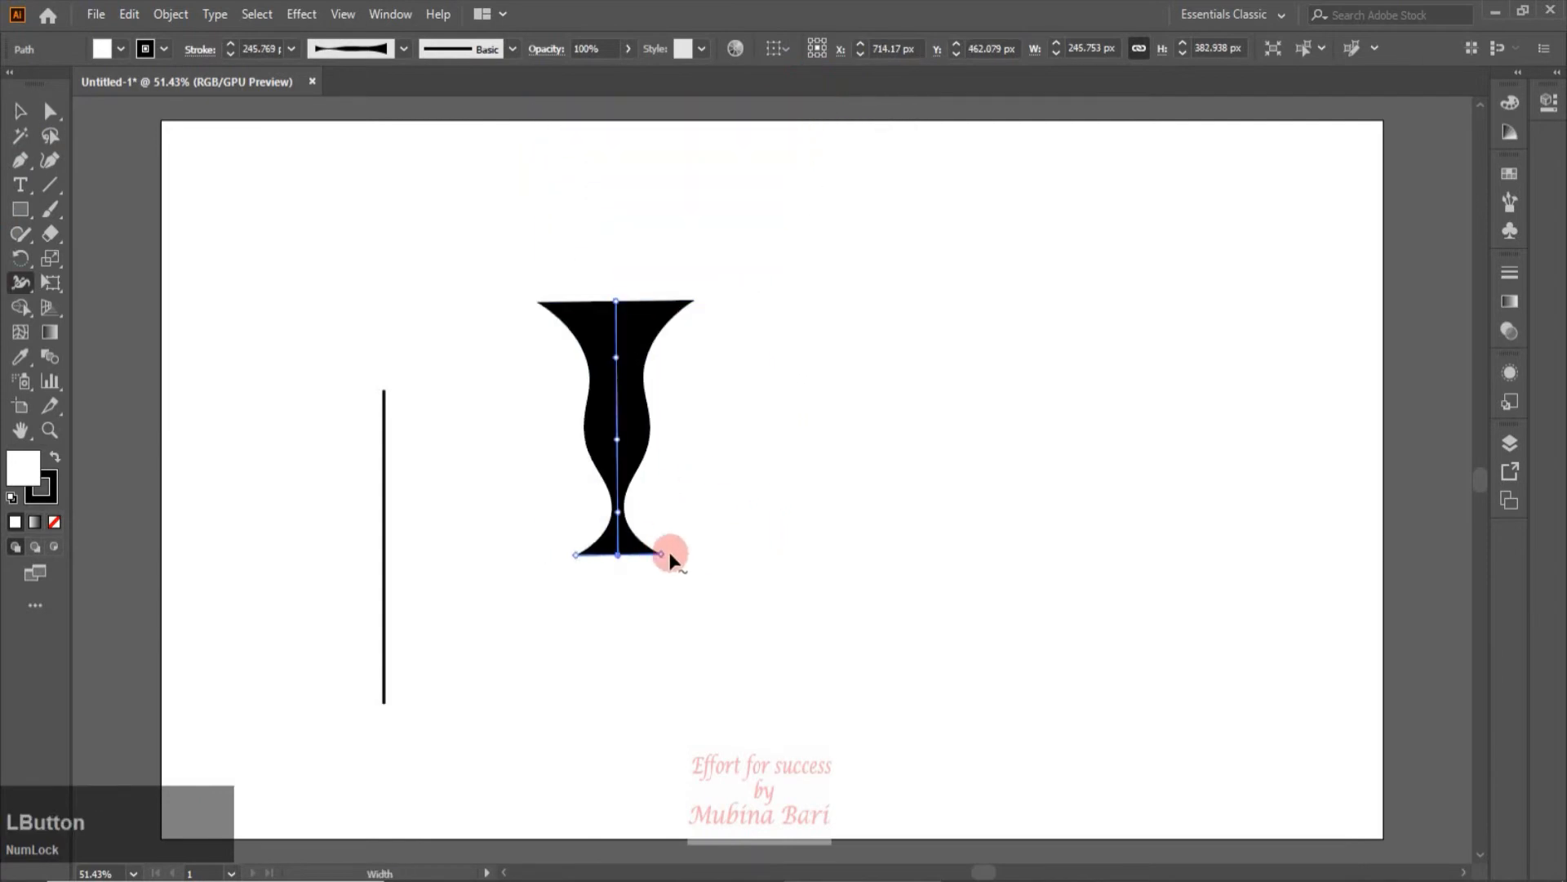
{"action": "left_click", "coordinate": [627, 559]}
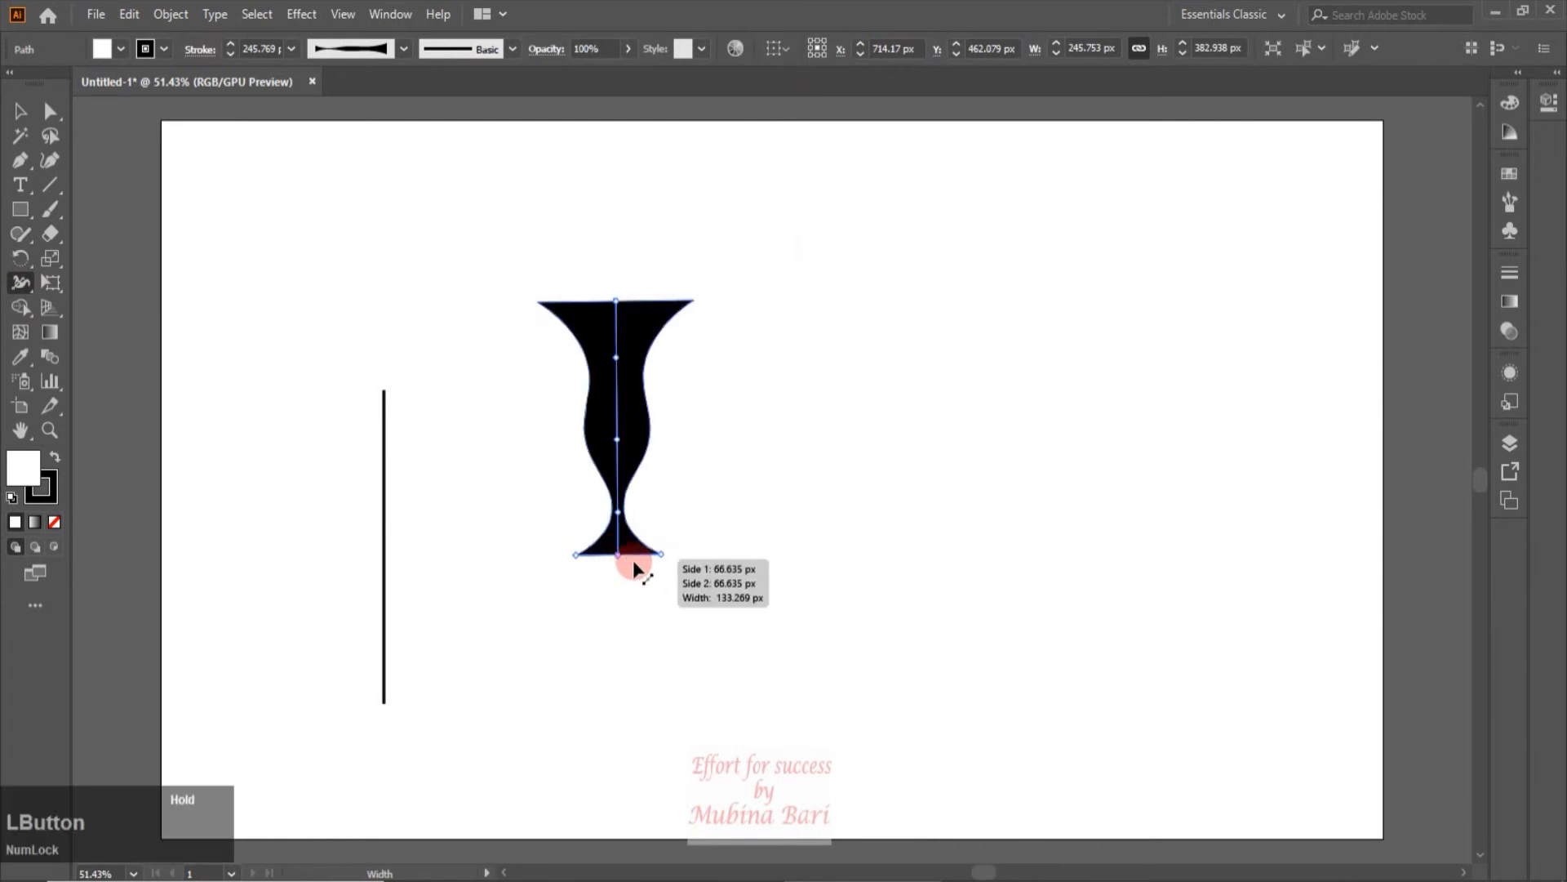
{"action": "left_click", "coordinate": [617, 558]}
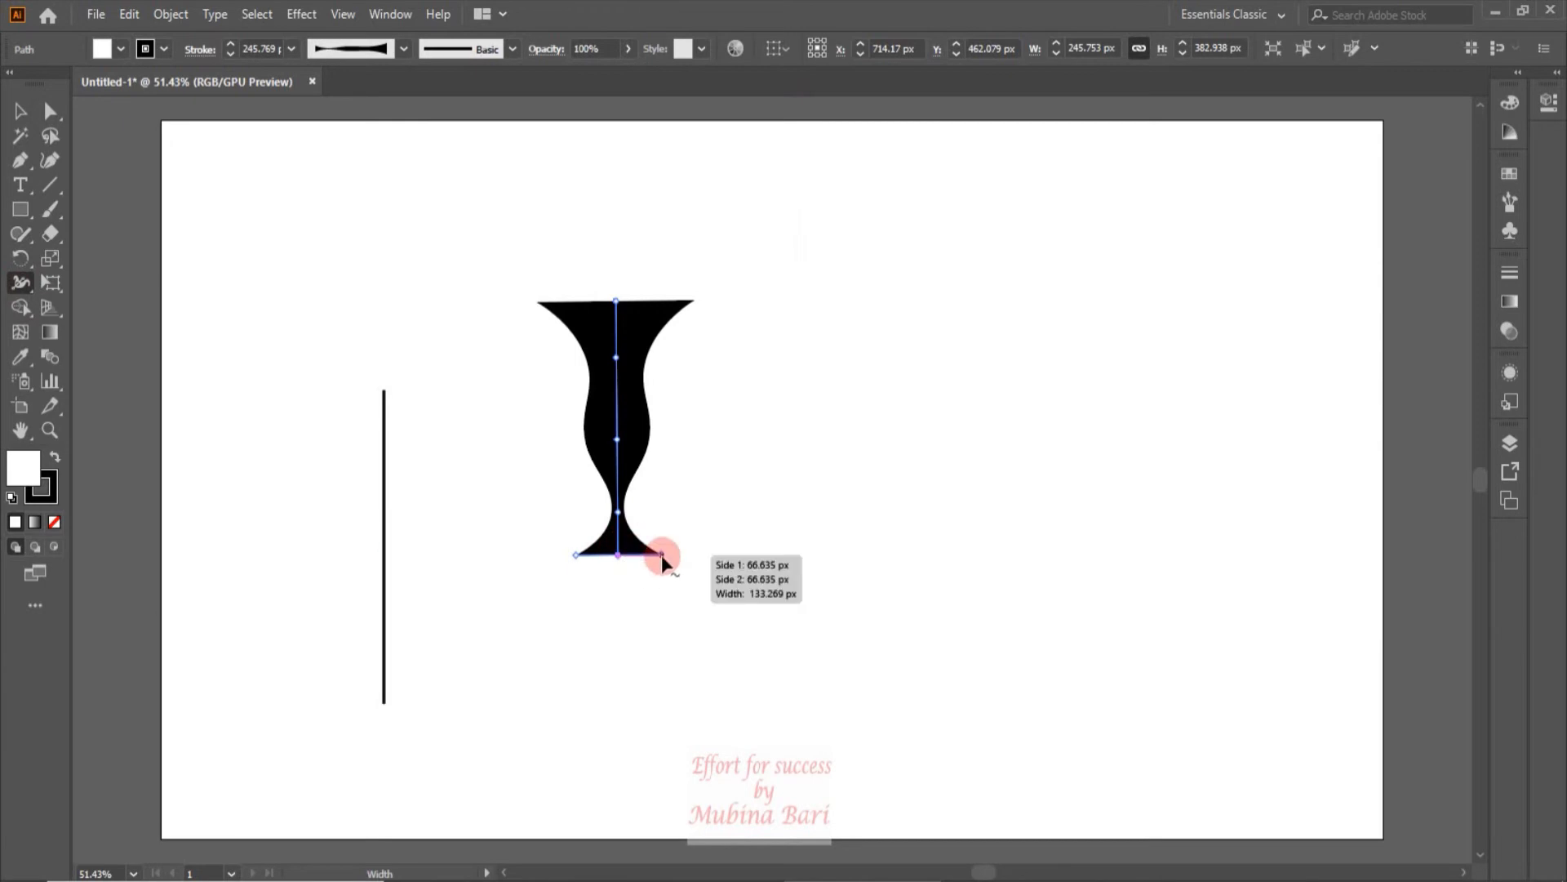
{"action": "left_click_drag", "start_coordinate": [661, 554], "coordinate": [694, 554]}
Step: Change the goblet's stroke color to dark blue
{"action": "left_click", "coordinate": [21, 112]}
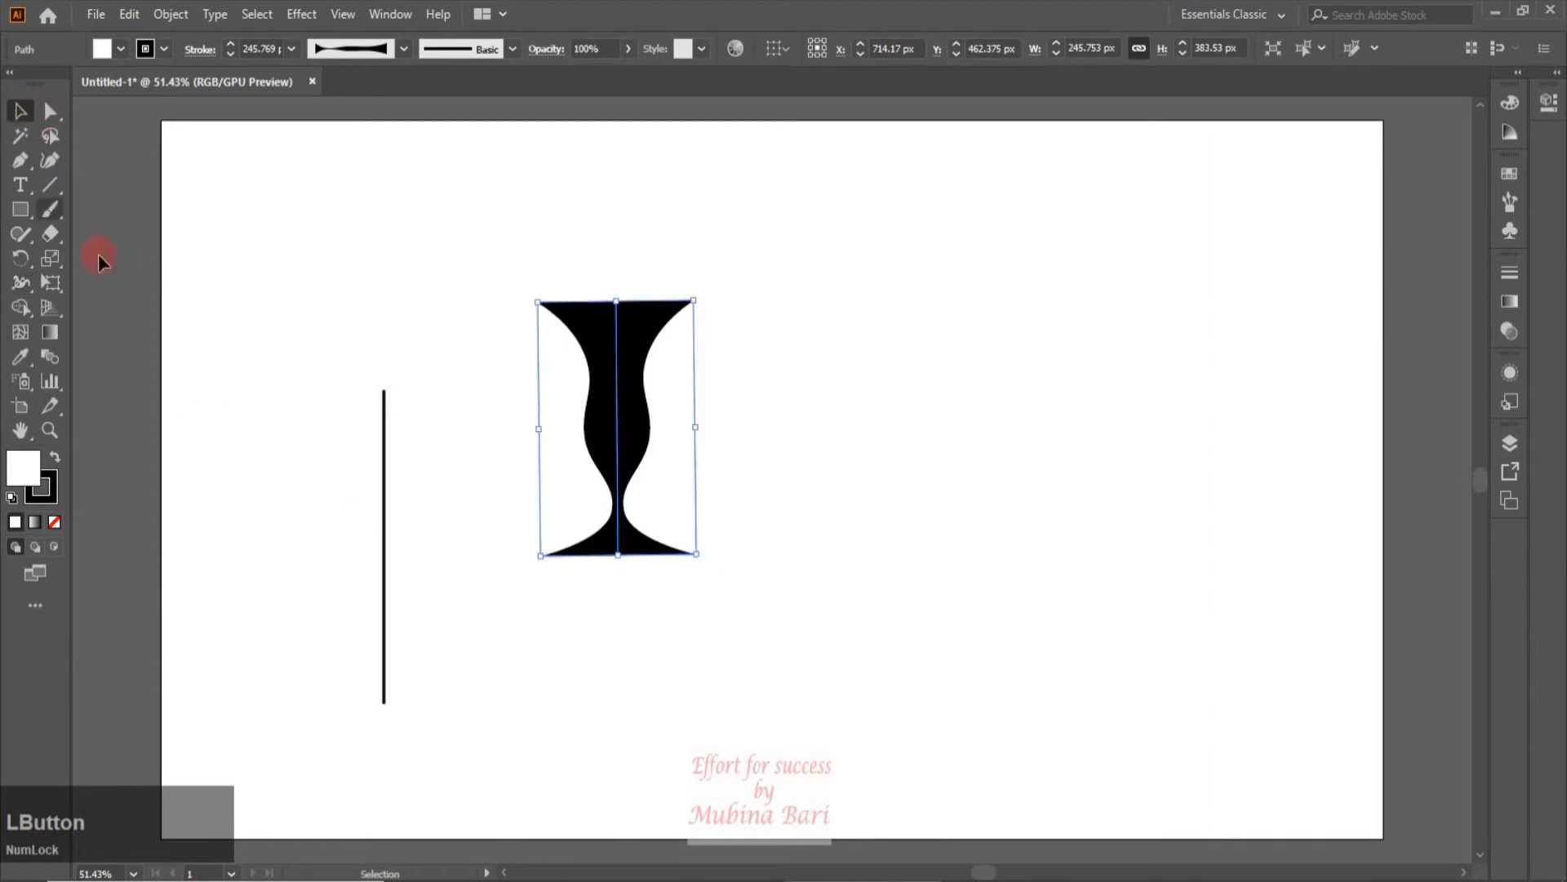
{"action": "left_click", "coordinate": [165, 49]}
{"action": "key", "text": "a"}
{"action": "left_click", "coordinate": [350, 160]}
{"action": "key", "text": "v"}
{"action": "left_click", "coordinate": [164, 51]}
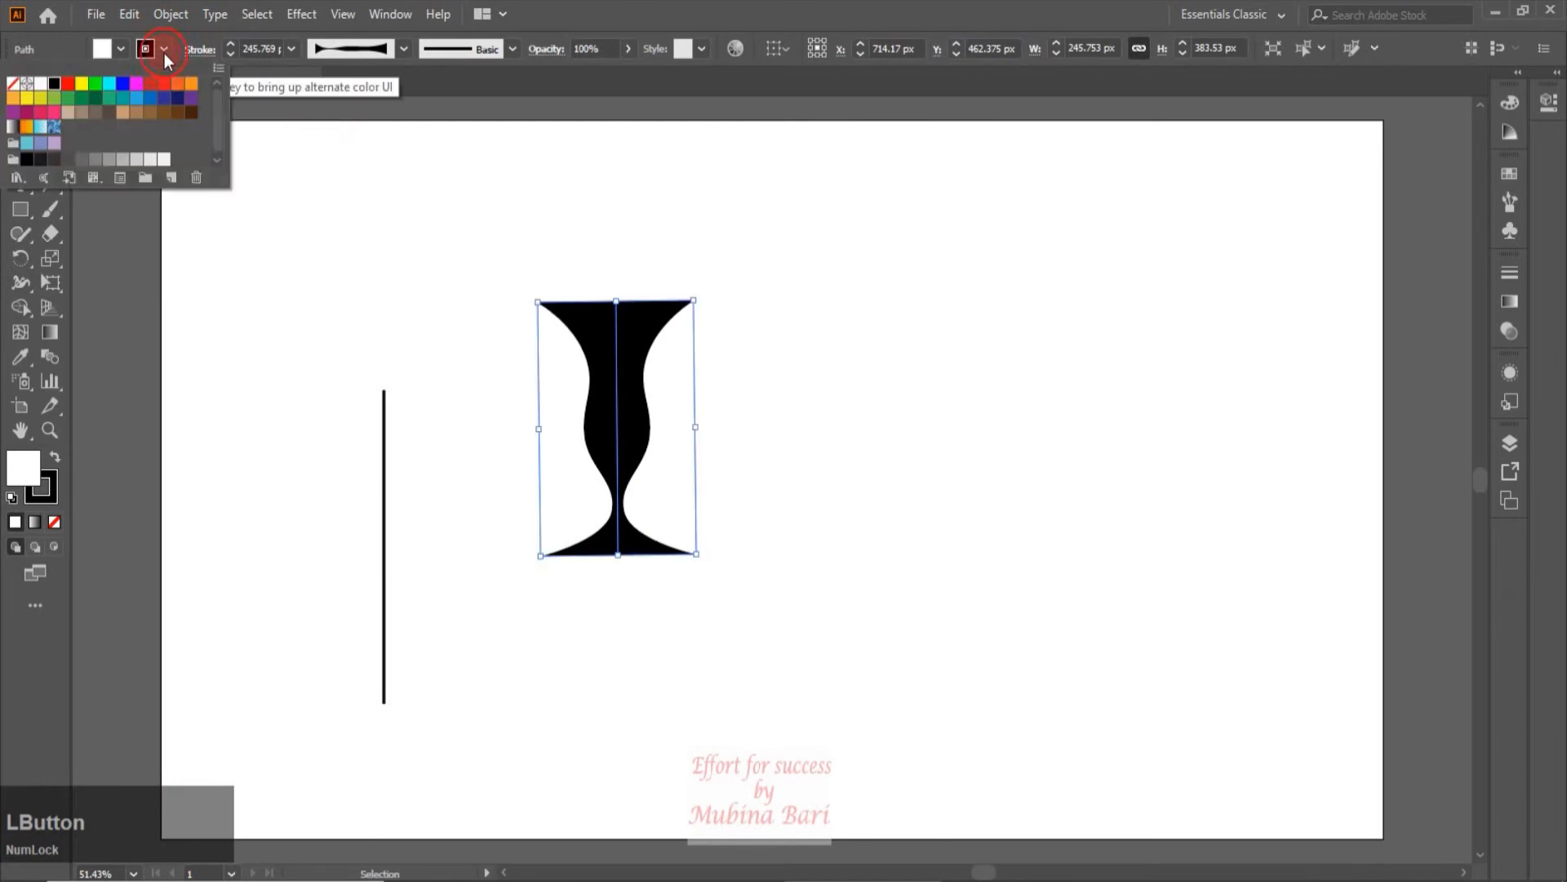
{"action": "left_click", "coordinate": [173, 102]}
{"action": "left_click", "coordinate": [346, 201]}
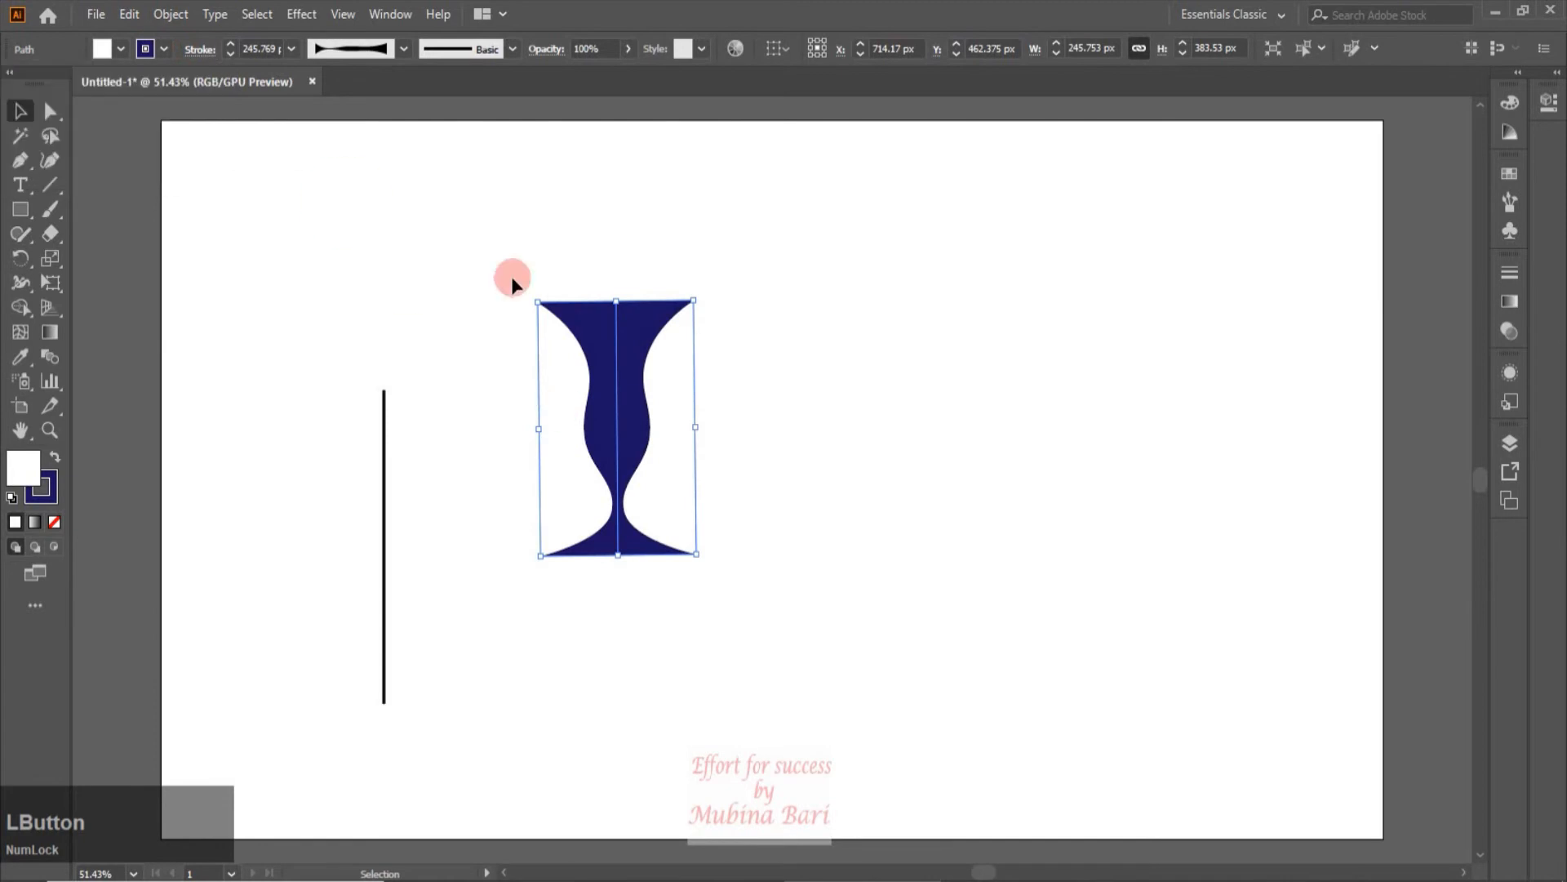
Step: Move the blue goblet to the upper-right corner area of the artboard and deselect it
{"action": "left_click", "coordinate": [566, 338]}
{"action": "left_click_drag", "start_coordinate": [633, 400], "coordinate": [1280, 267]}
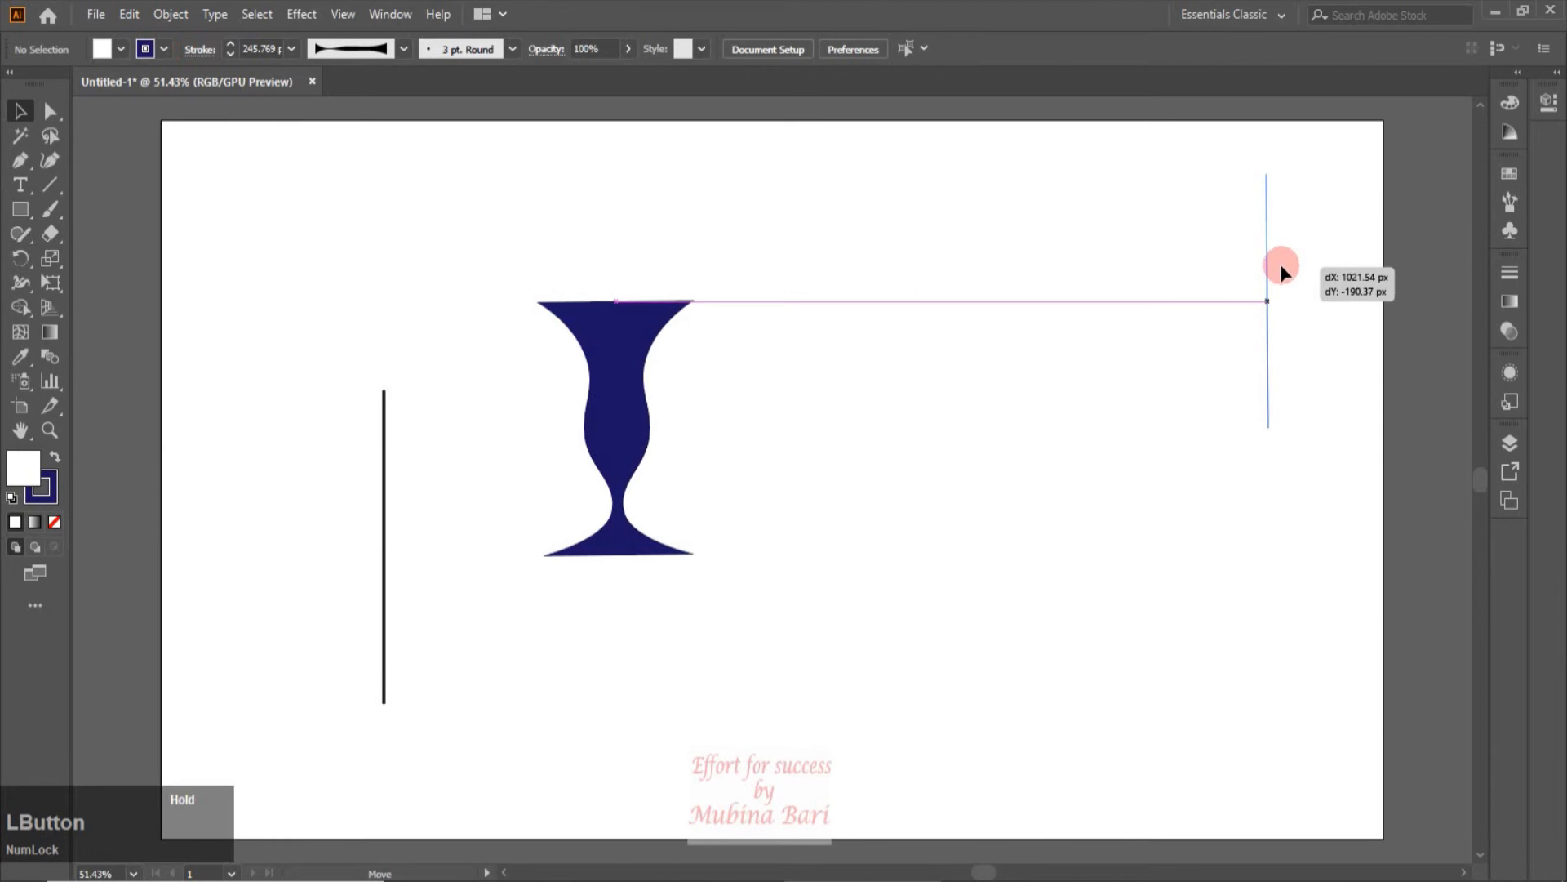
{"action": "left_click_drag", "start_coordinate": [1280, 262], "coordinate": [1280, 258]}
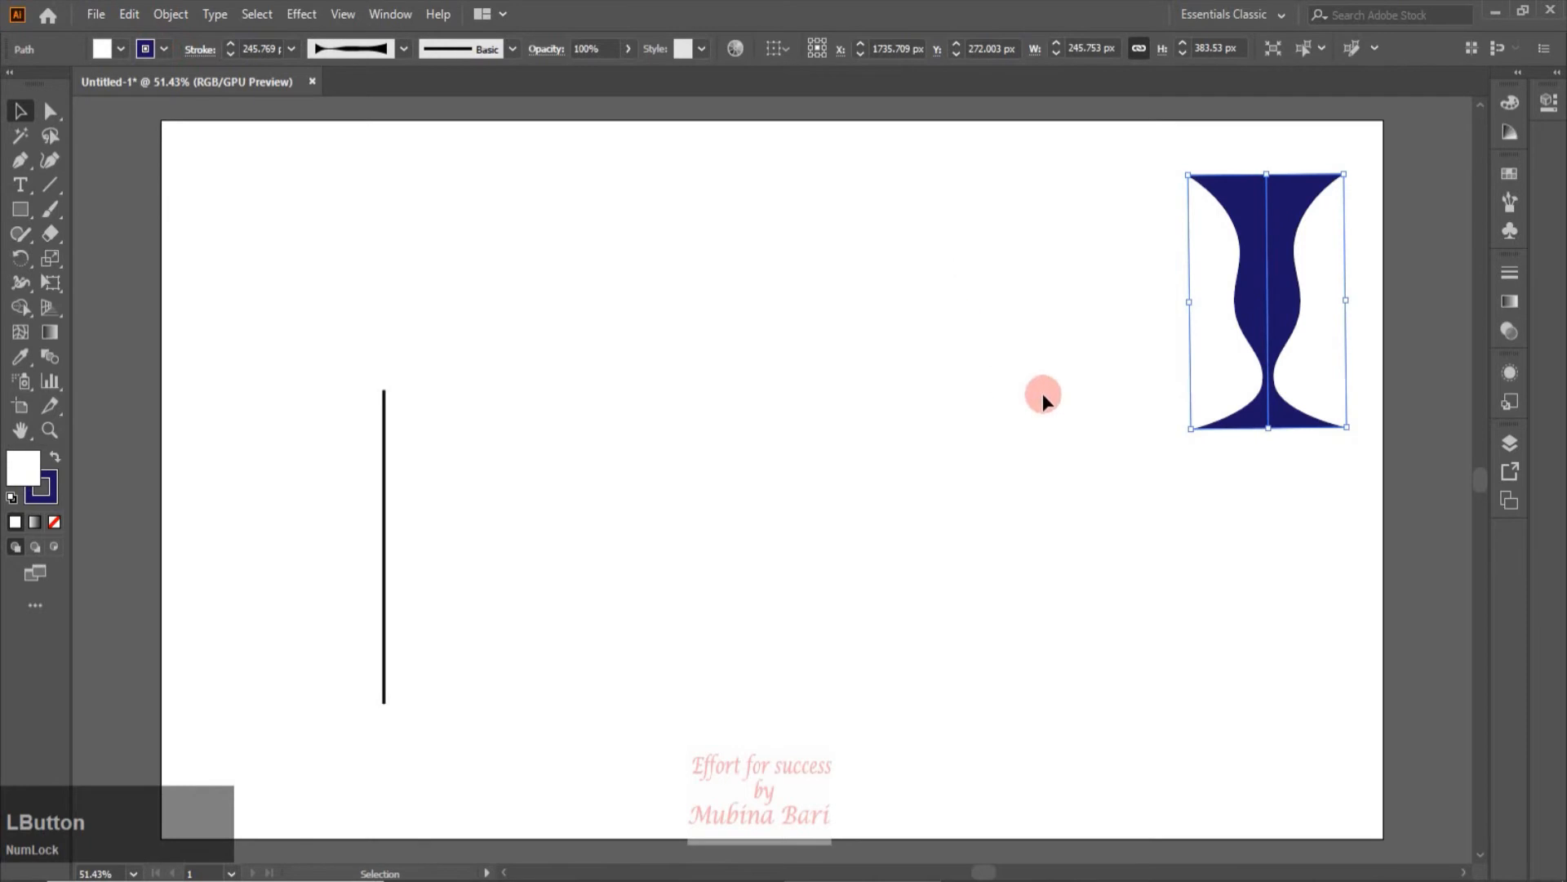
{"action": "left_click", "coordinate": [1101, 349]}
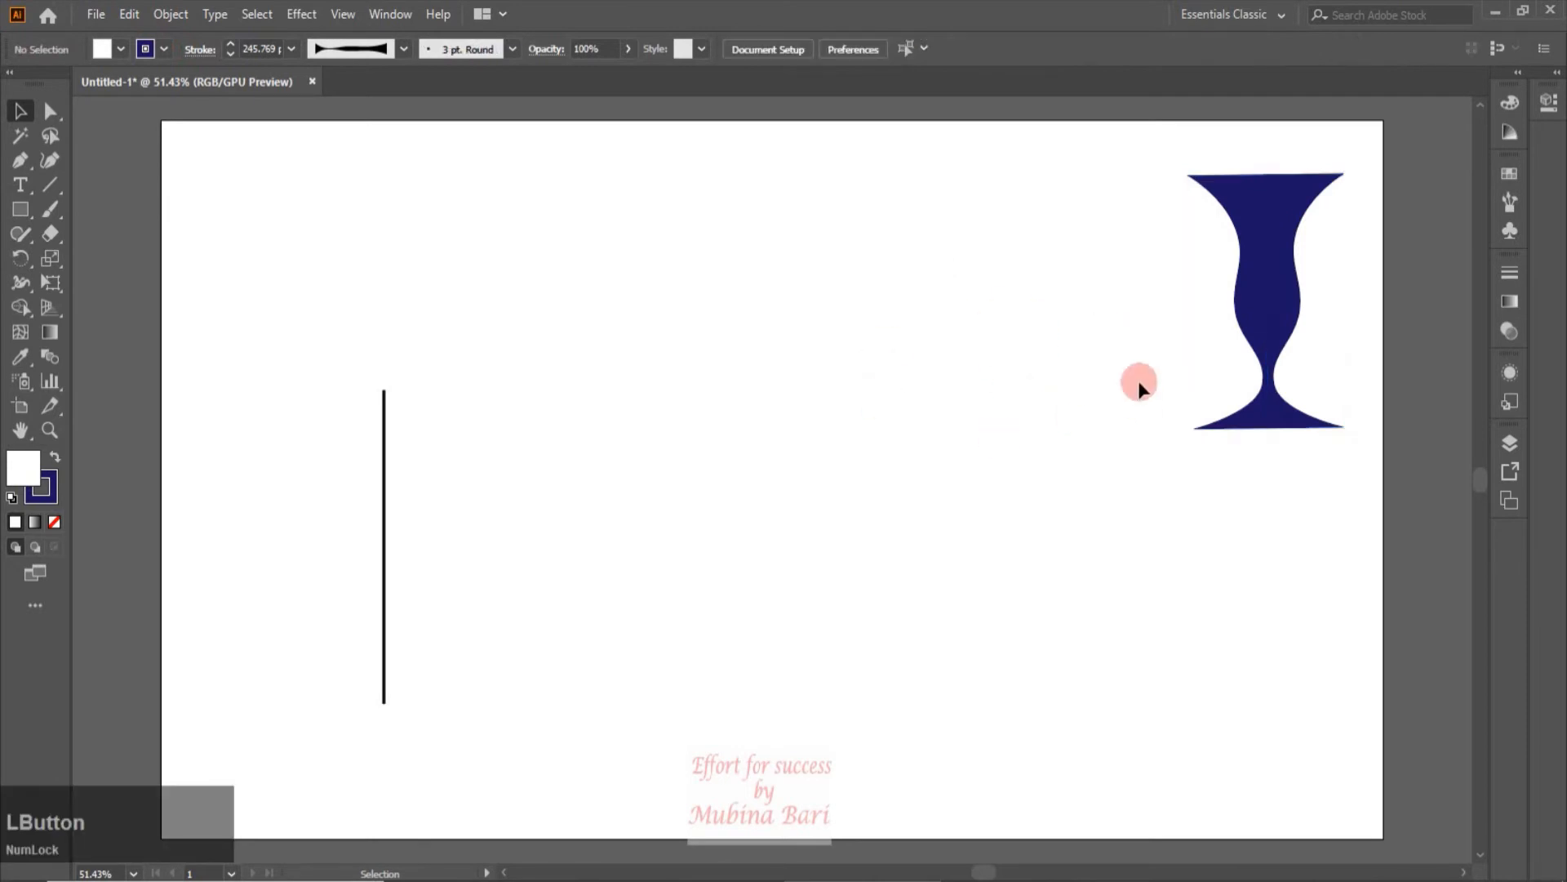
Step: Use the Width tool to form three bulges along the vertical line and widen its lower end
{"action": "left_click", "coordinate": [383, 444]}
{"action": "left_click", "coordinate": [291, 359]}
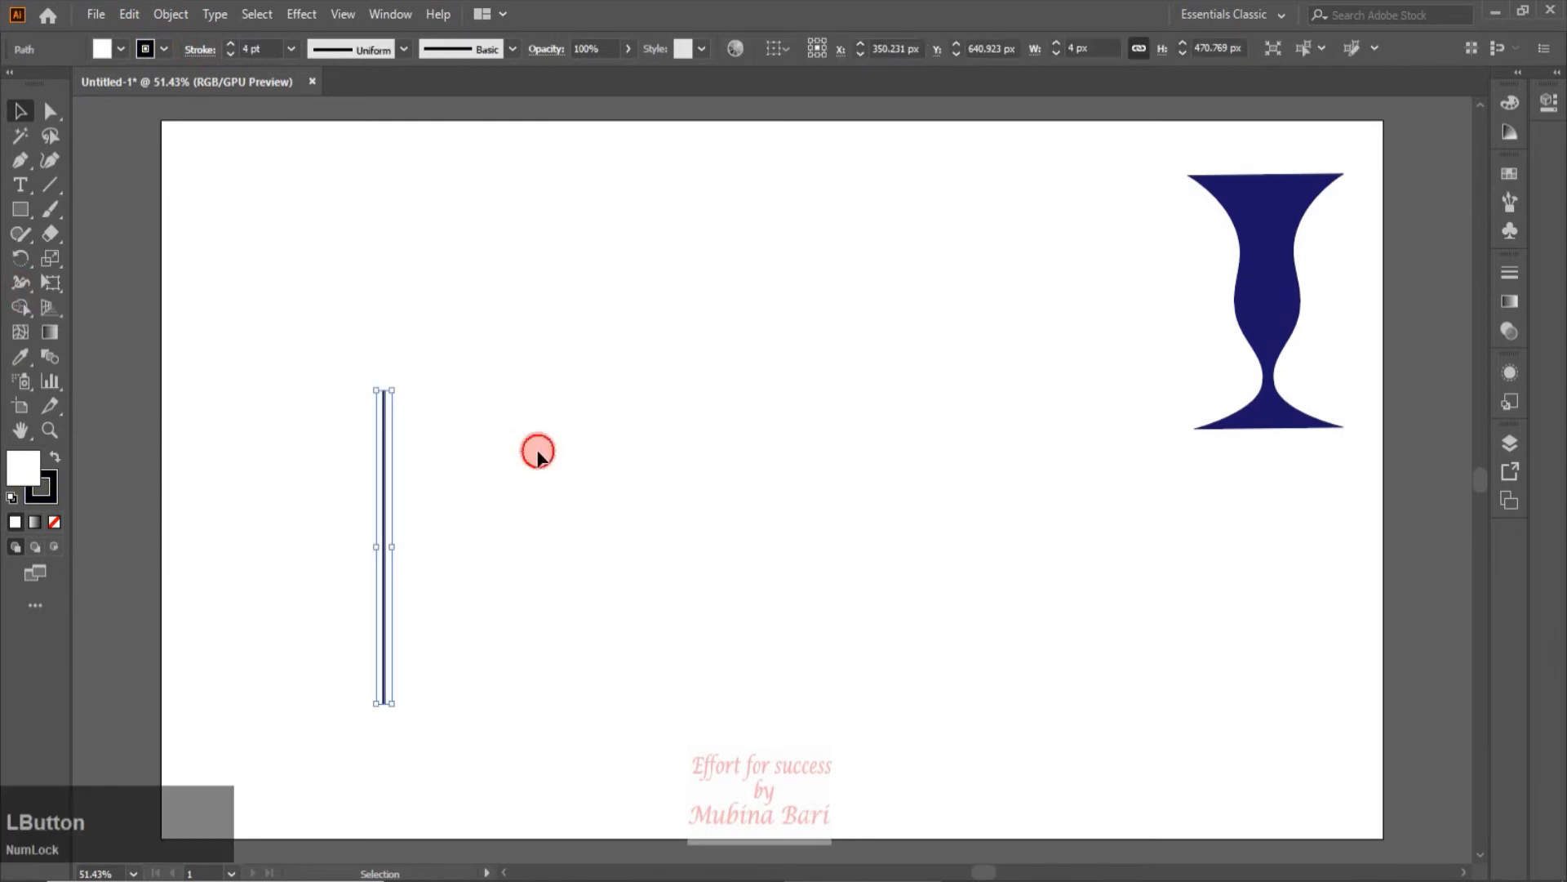
{"action": "left_click_drag", "start_coordinate": [436, 439], "coordinate": [437, 441]}
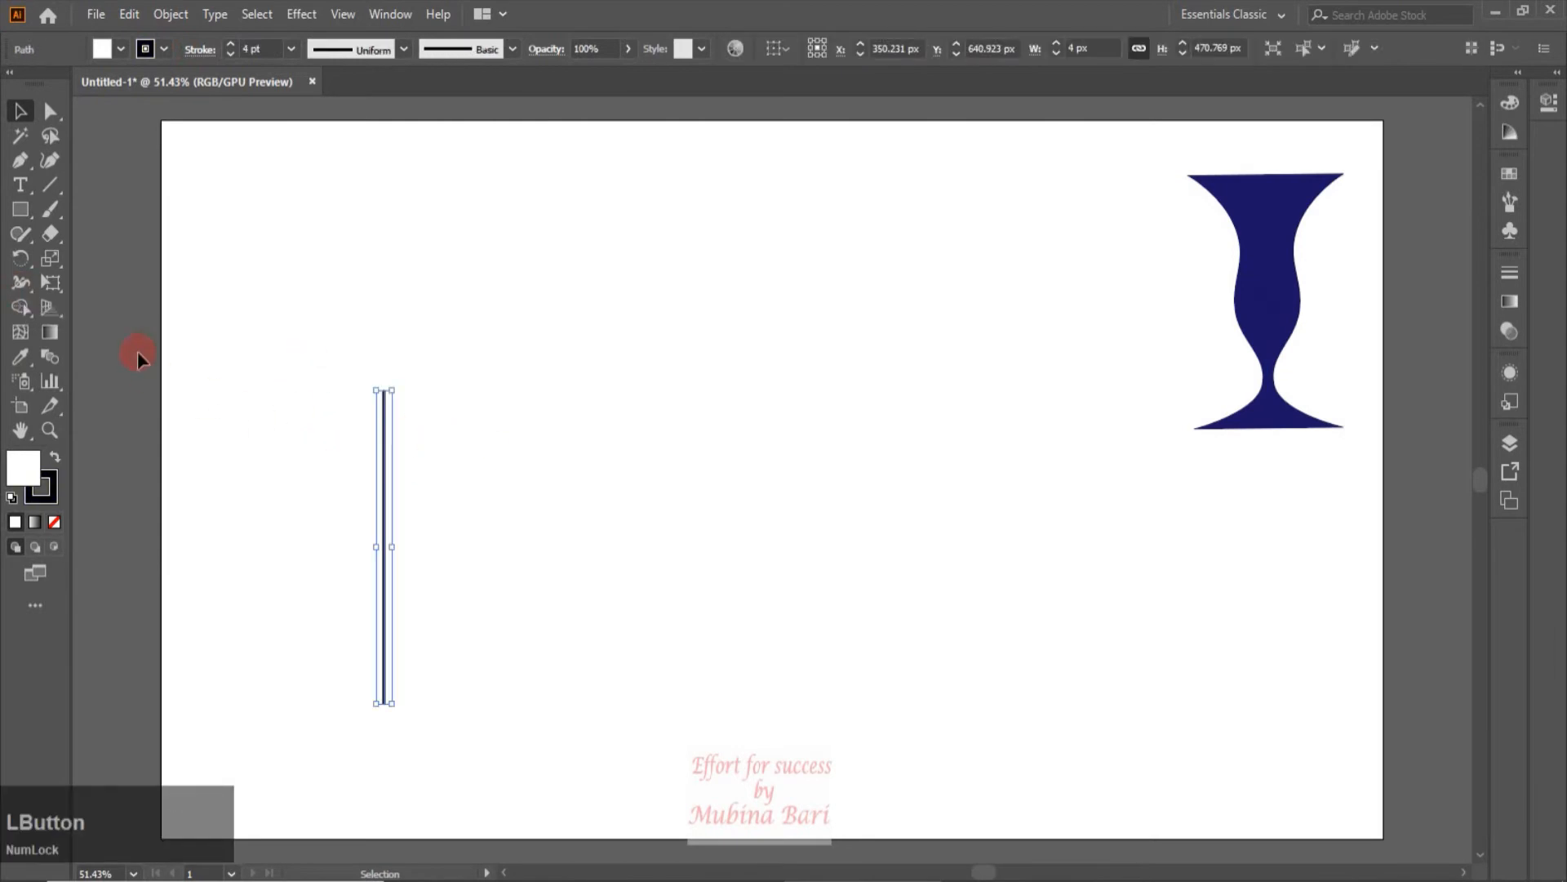
{"action": "left_click", "coordinate": [23, 312]}
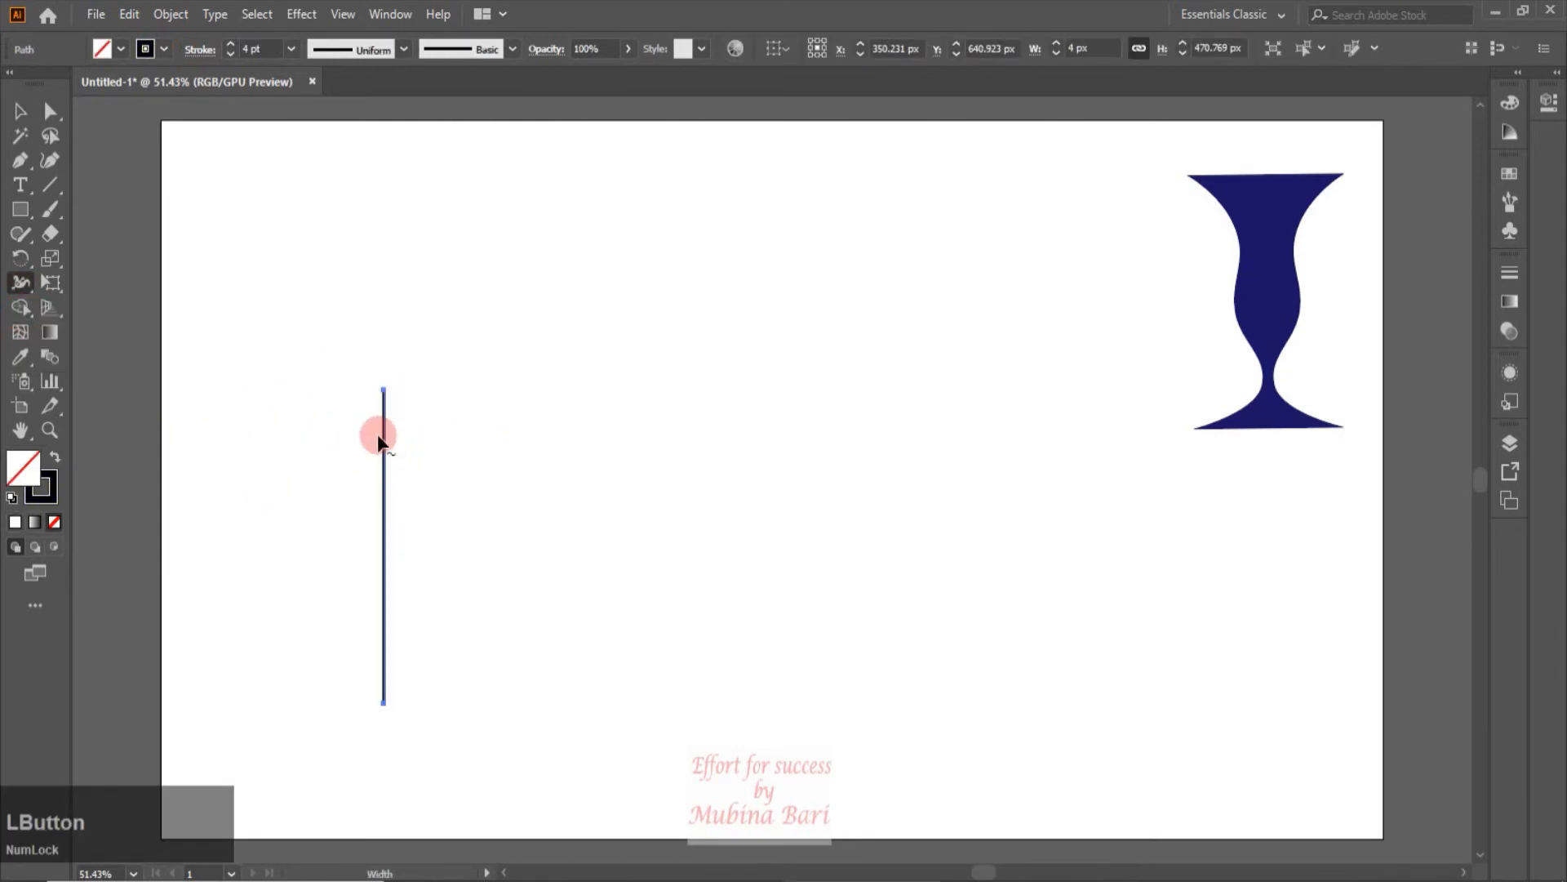
{"action": "mouse_move", "coordinate": [384, 426]}
{"action": "left_mouse_down"}
{"action": "mouse_move", "coordinate": [414, 426]}
{"action": "mouse_move", "coordinate": [392, 518]}
{"action": "mouse_move", "coordinate": [423, 519]}
{"action": "mouse_move", "coordinate": [409, 563]}
{"action": "mouse_move", "coordinate": [392, 560]}
{"action": "left_mouse_up"}
{"action": "left_click_drag", "start_coordinate": [398, 621], "coordinate": [415, 621]}
{"action": "left_click_drag", "start_coordinate": [395, 653], "coordinate": [403, 699]}
Step: Pinch narrow necks between the three bulges and above the base of the black column, and deselect it
{"action": "left_click_drag", "start_coordinate": [399, 471], "coordinate": [380, 470]}
{"action": "left_click_drag", "start_coordinate": [405, 579], "coordinate": [380, 569]}
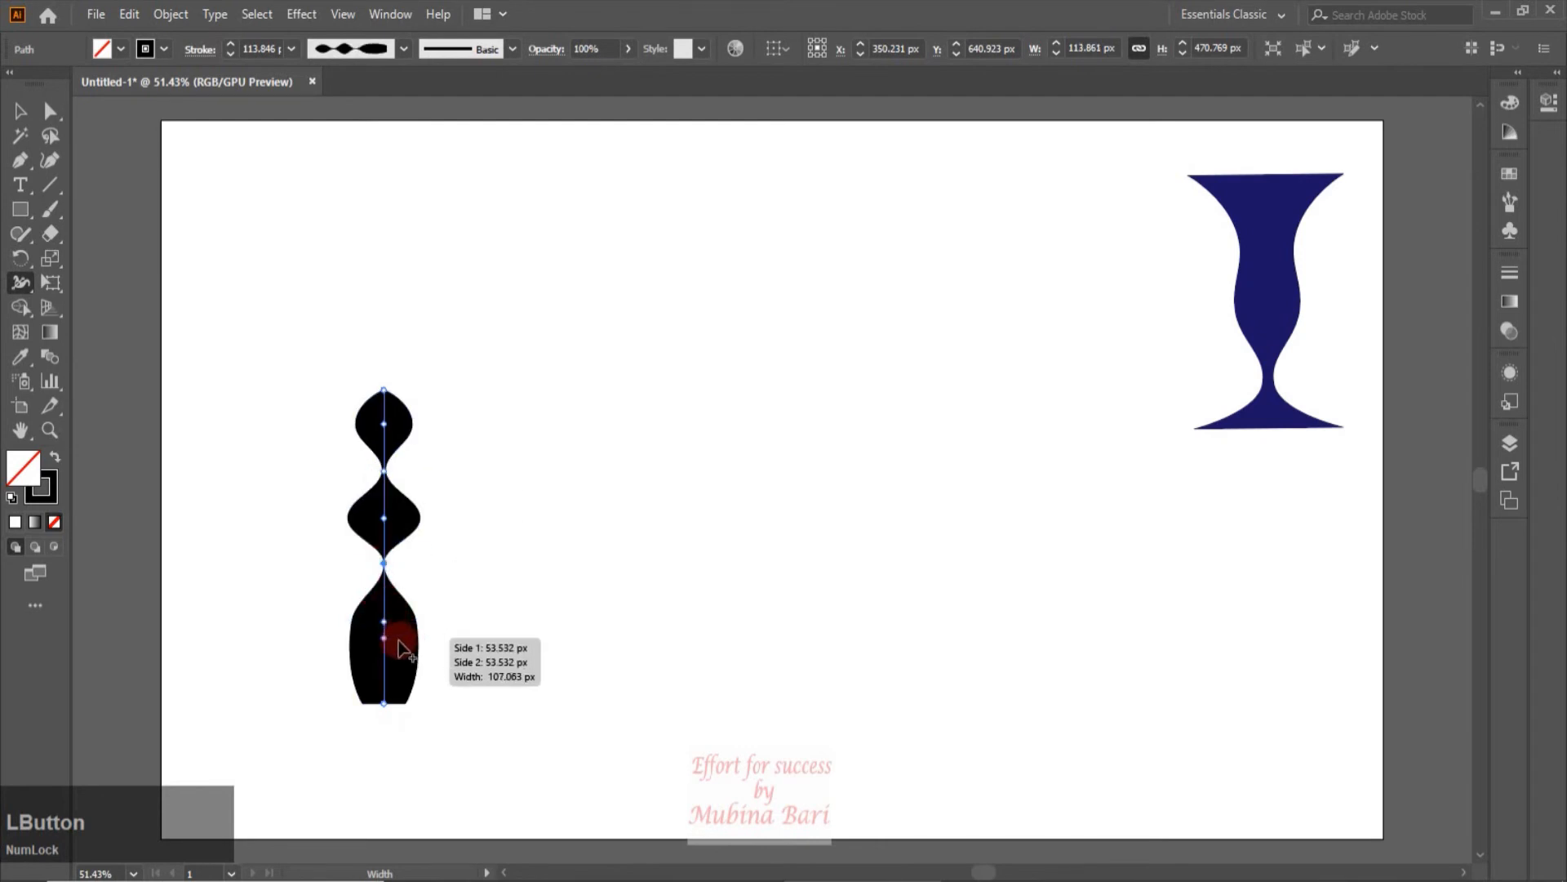
{"action": "mouse_move", "coordinate": [395, 663]}
{"action": "left_mouse_down"}
{"action": "mouse_move", "coordinate": [413, 651]}
{"action": "mouse_move", "coordinate": [393, 653]}
{"action": "left_mouse_up"}
{"action": "left_click", "coordinate": [15, 110]}
{"action": "left_click", "coordinate": [149, 240]}
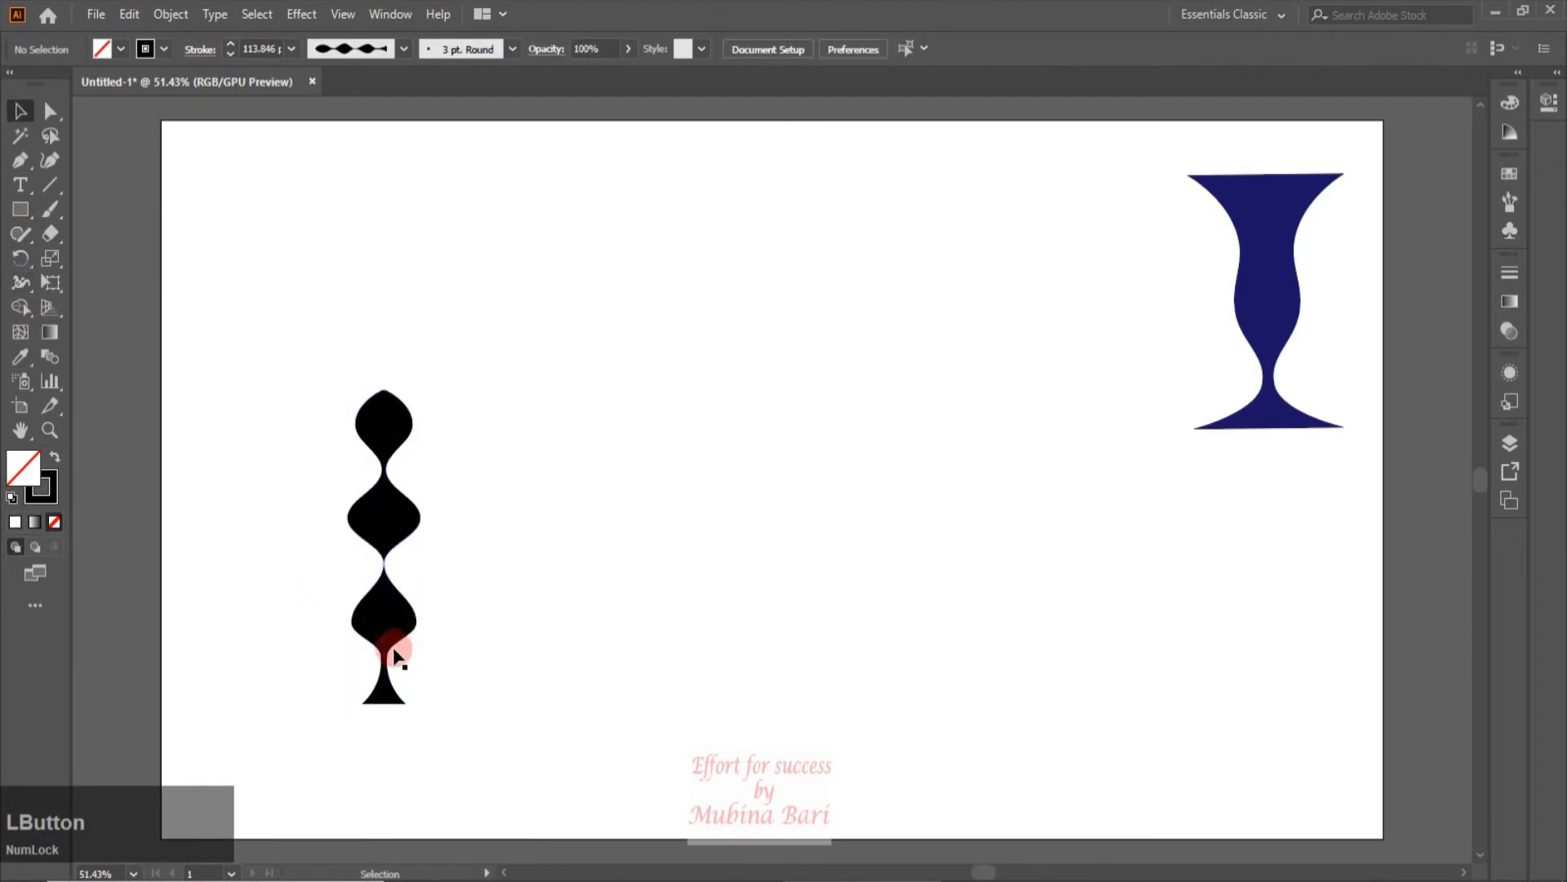
Step: Scale the black column down to about 336 px tall and readjust its two upper necks, shifting the lower of them downward
{"action": "left_click_drag", "start_coordinate": [378, 538], "coordinate": [385, 538]}
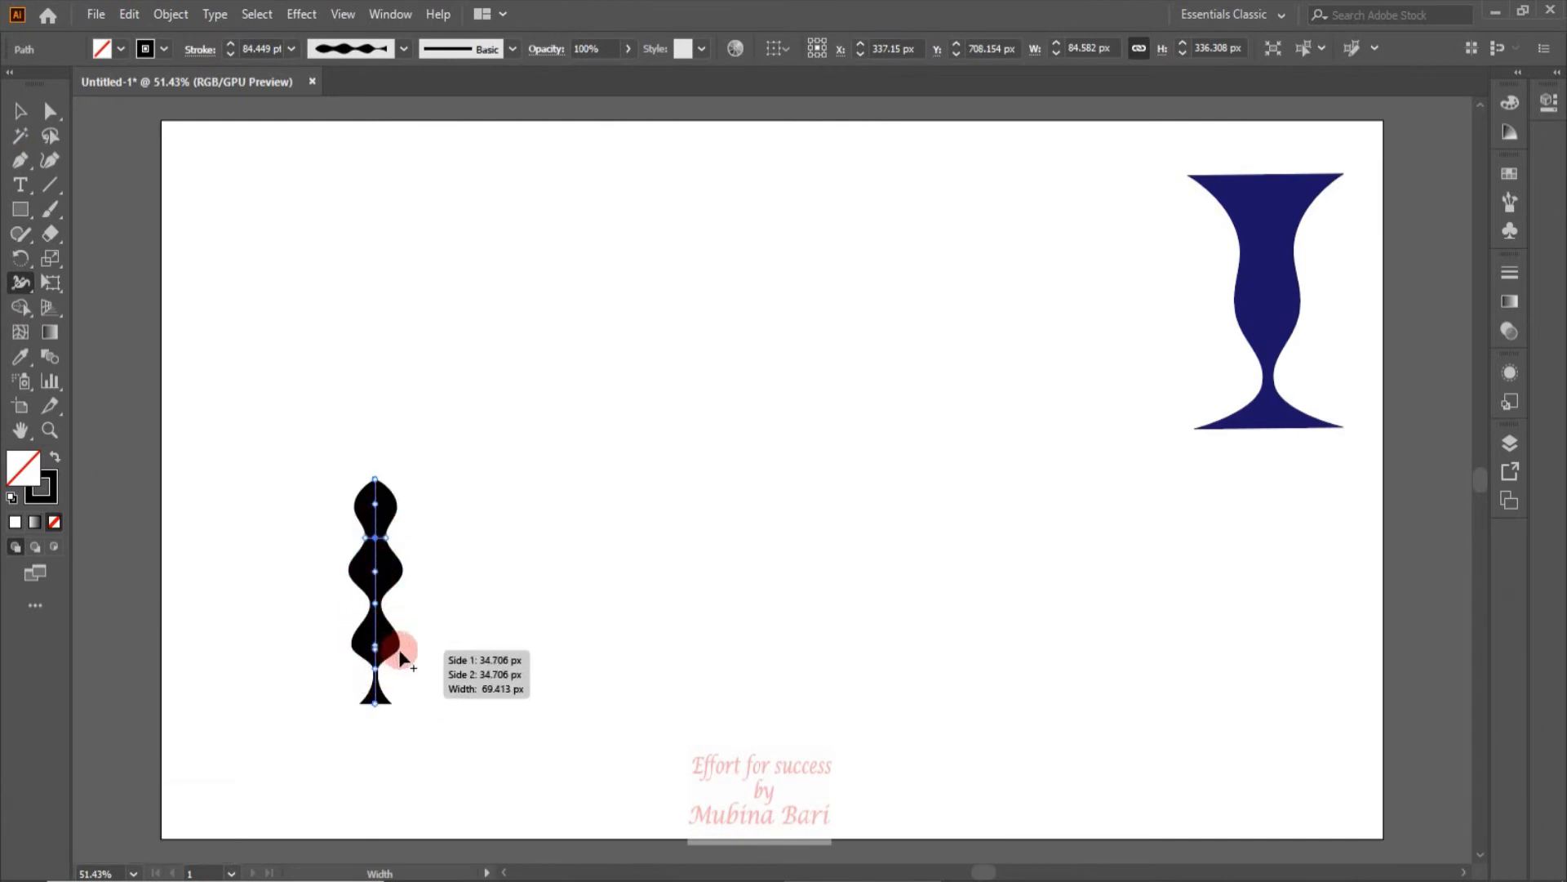
{"action": "left_click", "coordinate": [377, 537]}
{"action": "left_click_drag", "start_coordinate": [378, 536], "coordinate": [379, 511]}
{"action": "left_click", "coordinate": [375, 604]}
{"action": "left_click_drag", "start_coordinate": [376, 604], "coordinate": [378, 629]}
{"action": "left_click", "coordinate": [377, 676]}
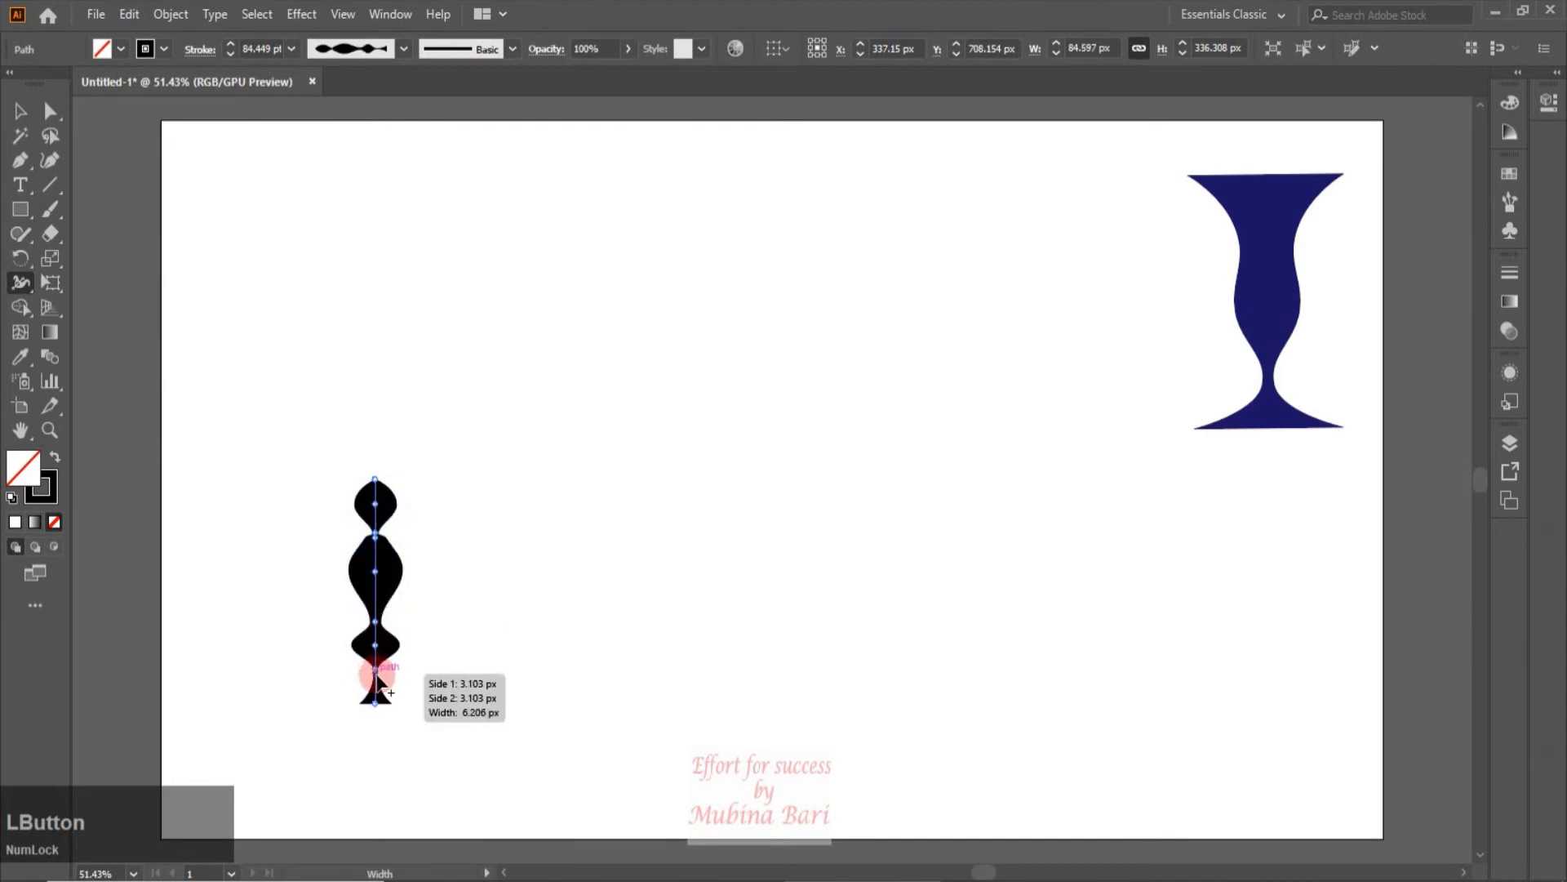
Step: Narrow the middle bulge of the black column with the Width tool and deselect the shape
{"action": "left_click", "coordinate": [374, 573]}
{"action": "left_click", "coordinate": [411, 579]}
{"action": "left_click_drag", "start_coordinate": [406, 580], "coordinate": [393, 572]}
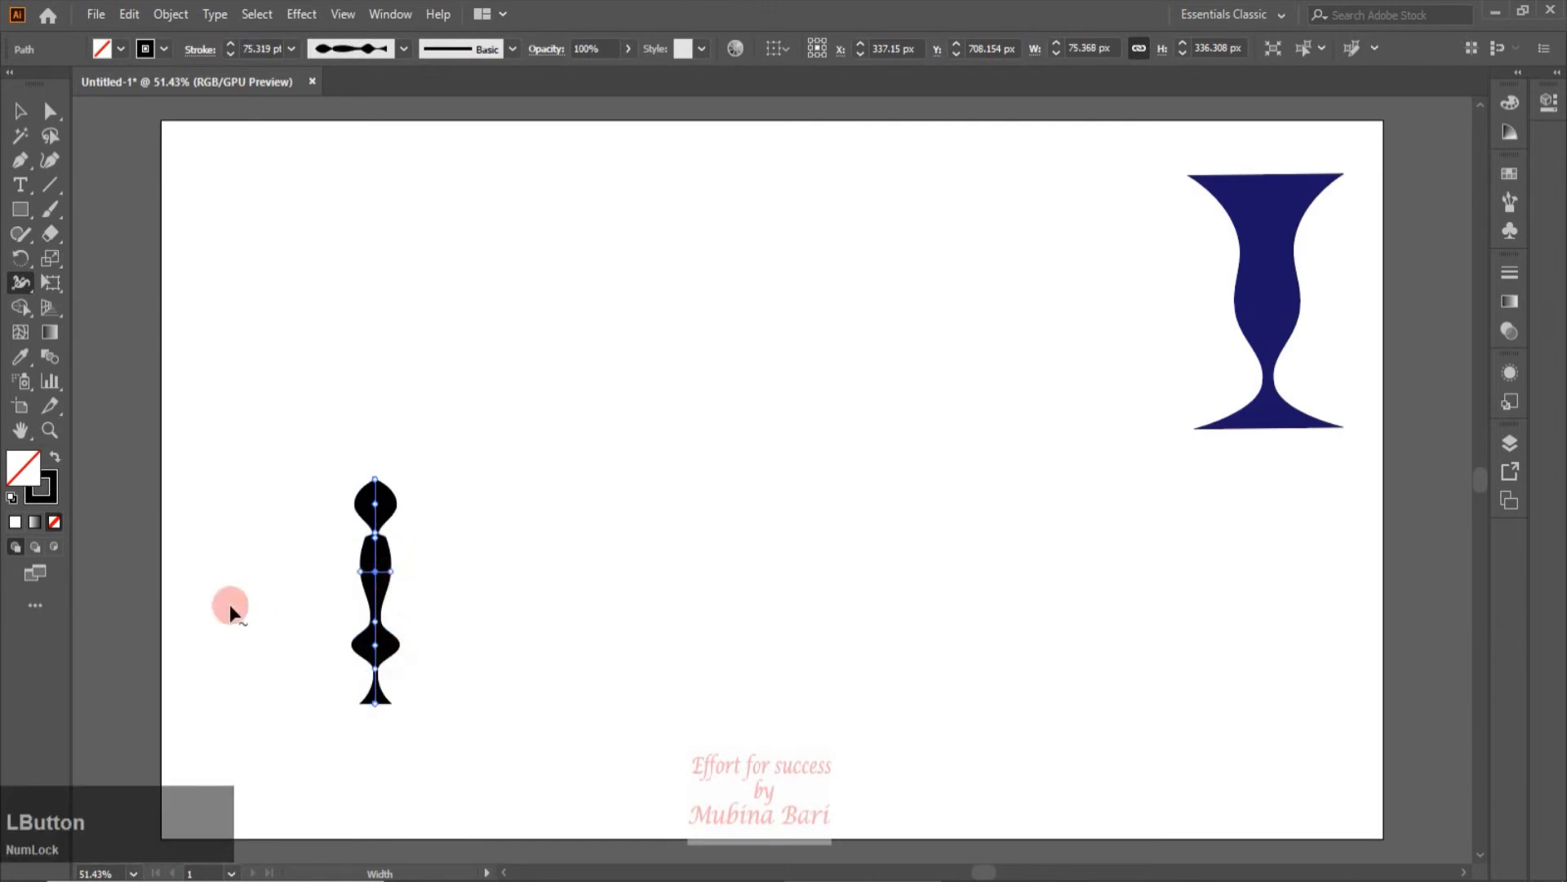
{"action": "left_click", "coordinate": [27, 114]}
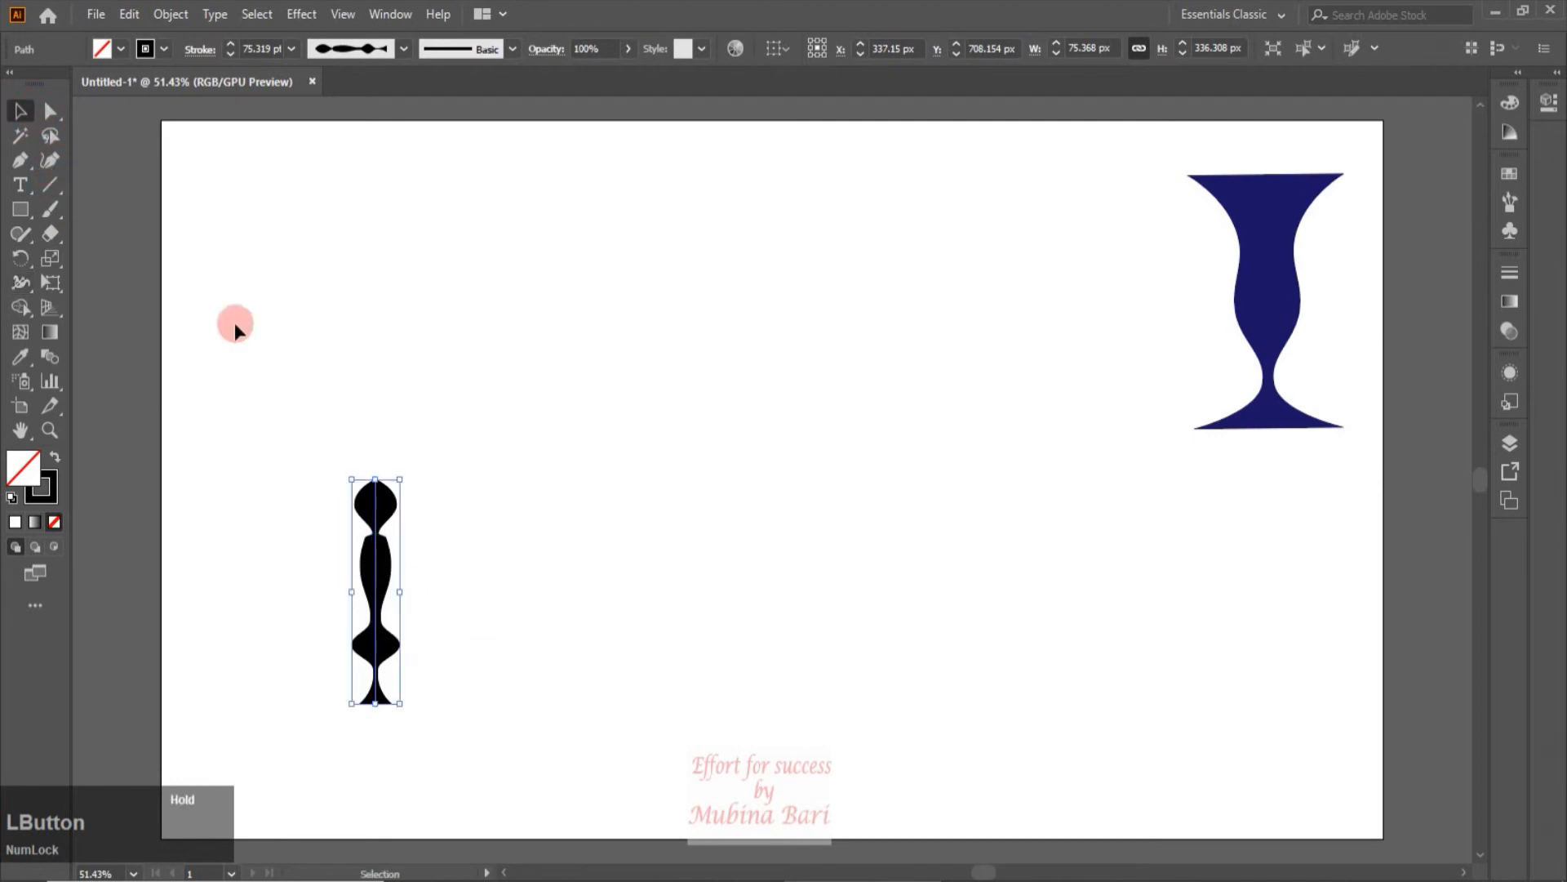
{"action": "left_click", "coordinate": [408, 434]}
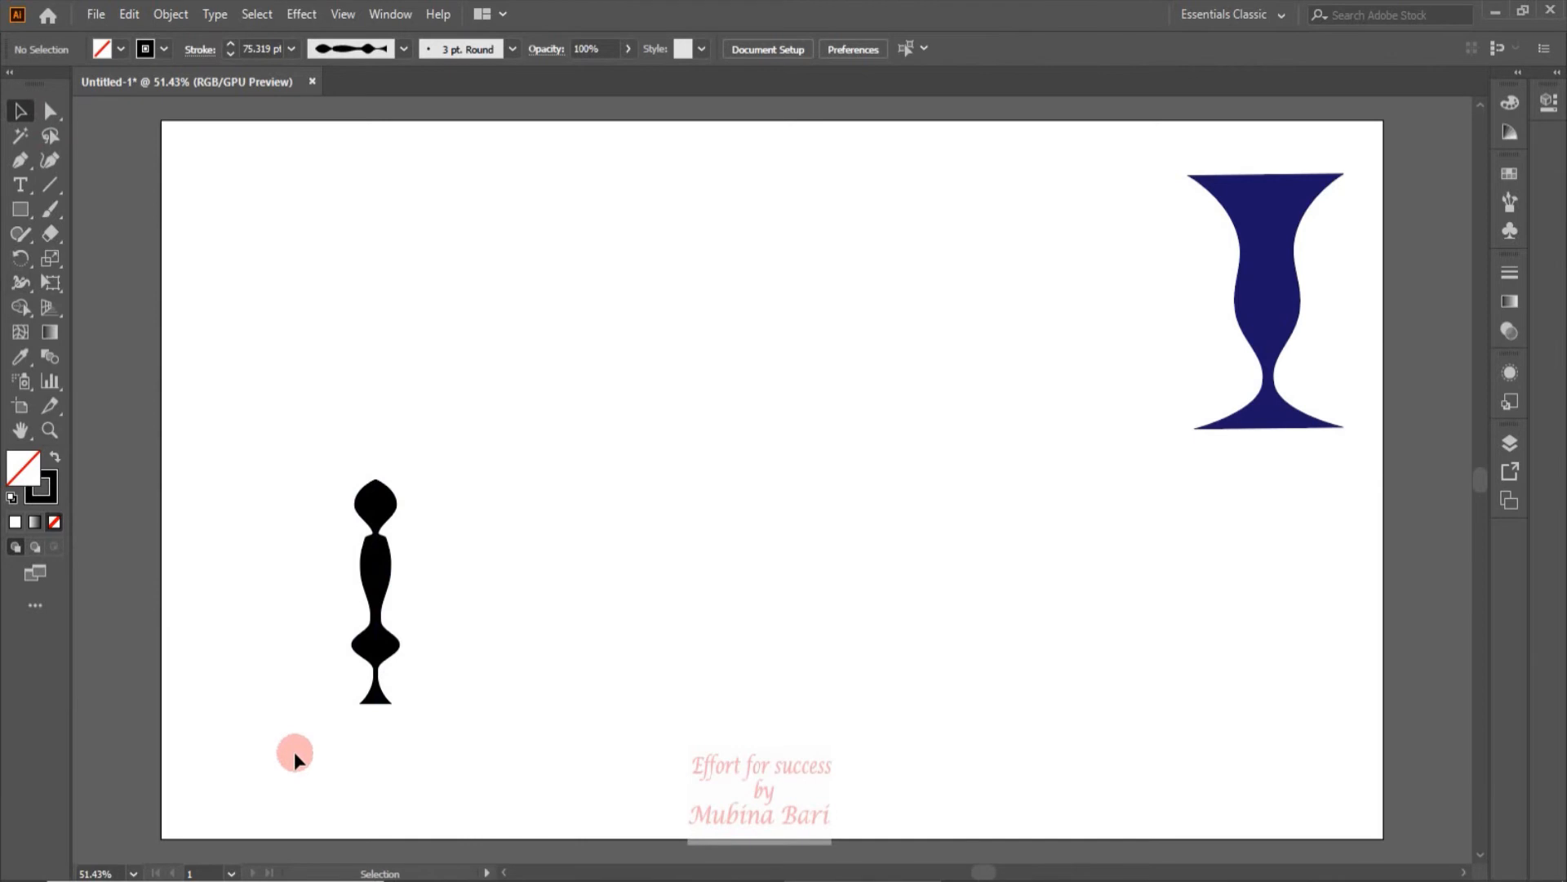
Step: Change the black column's stroke color to the dark brown swatch
{"action": "left_click", "coordinate": [382, 645]}
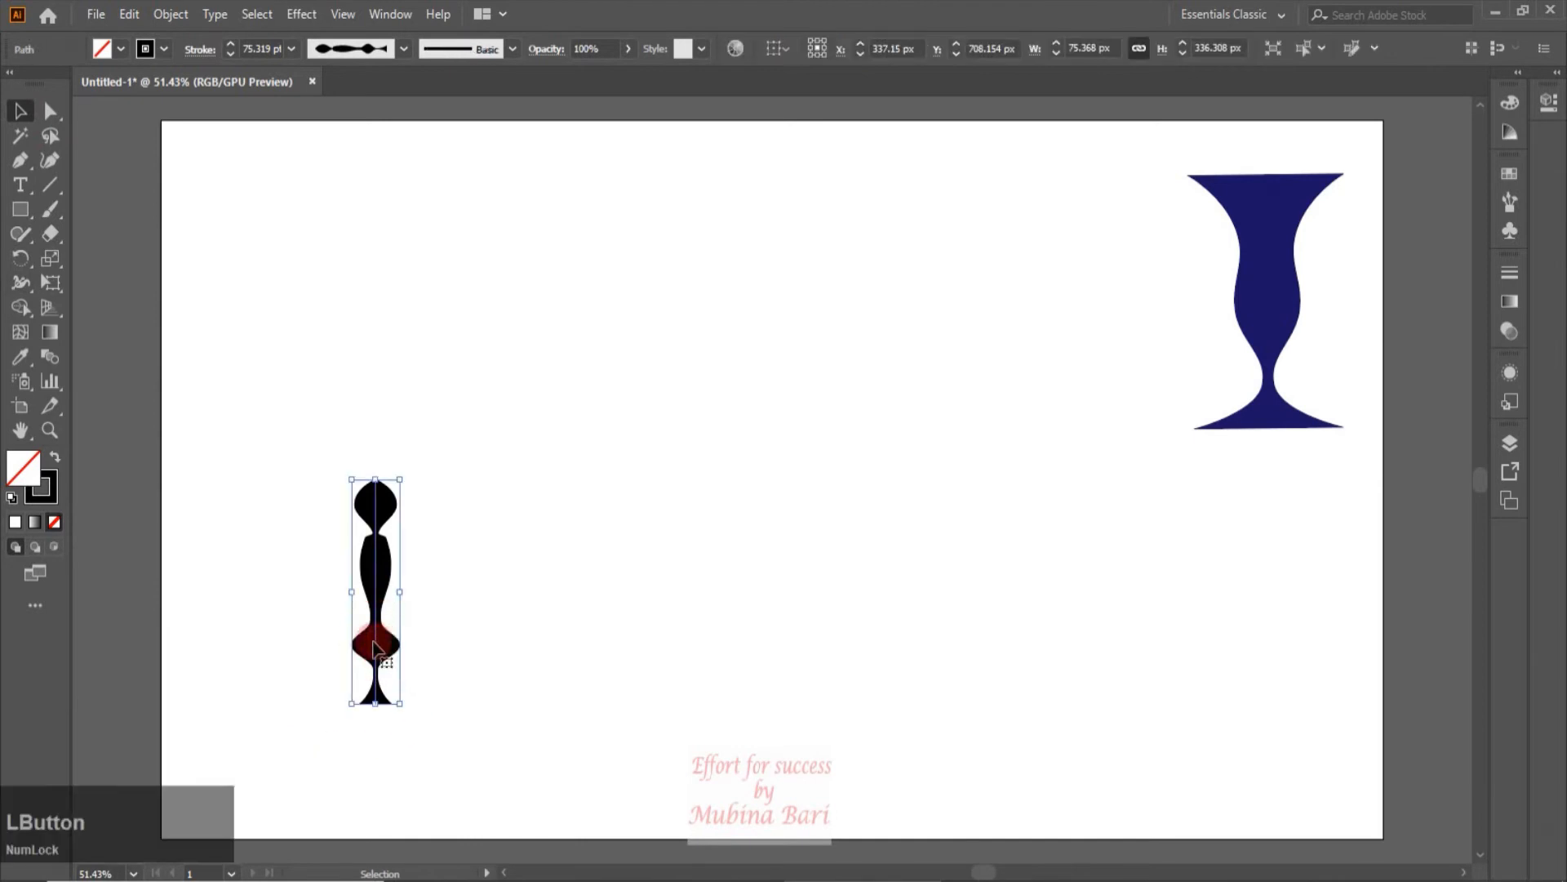
{"action": "left_click", "coordinate": [165, 49]}
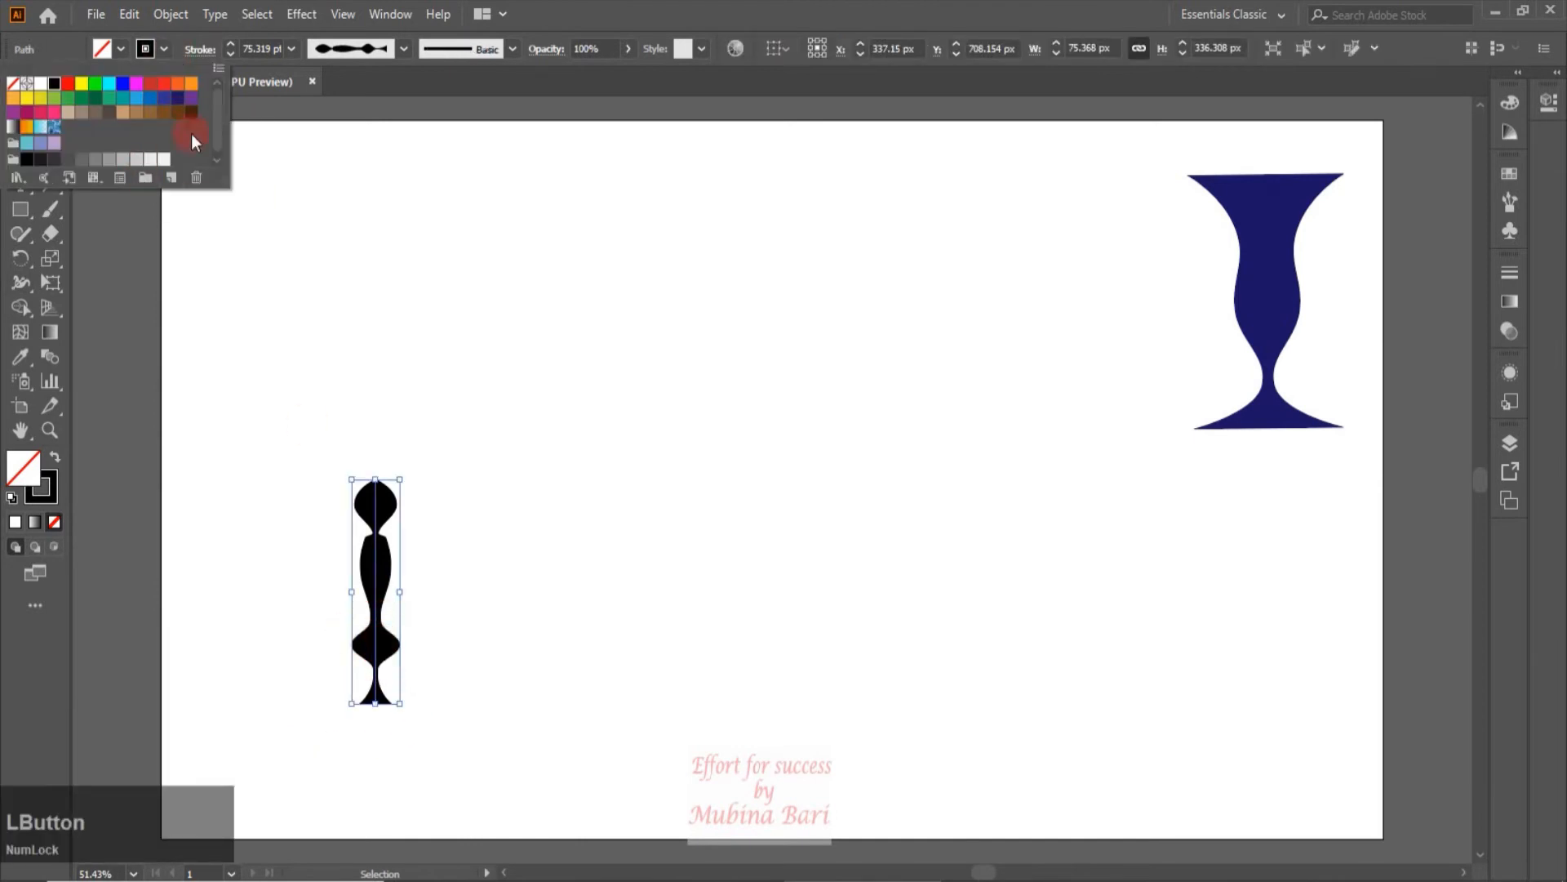
{"action": "left_click", "coordinate": [191, 114]}
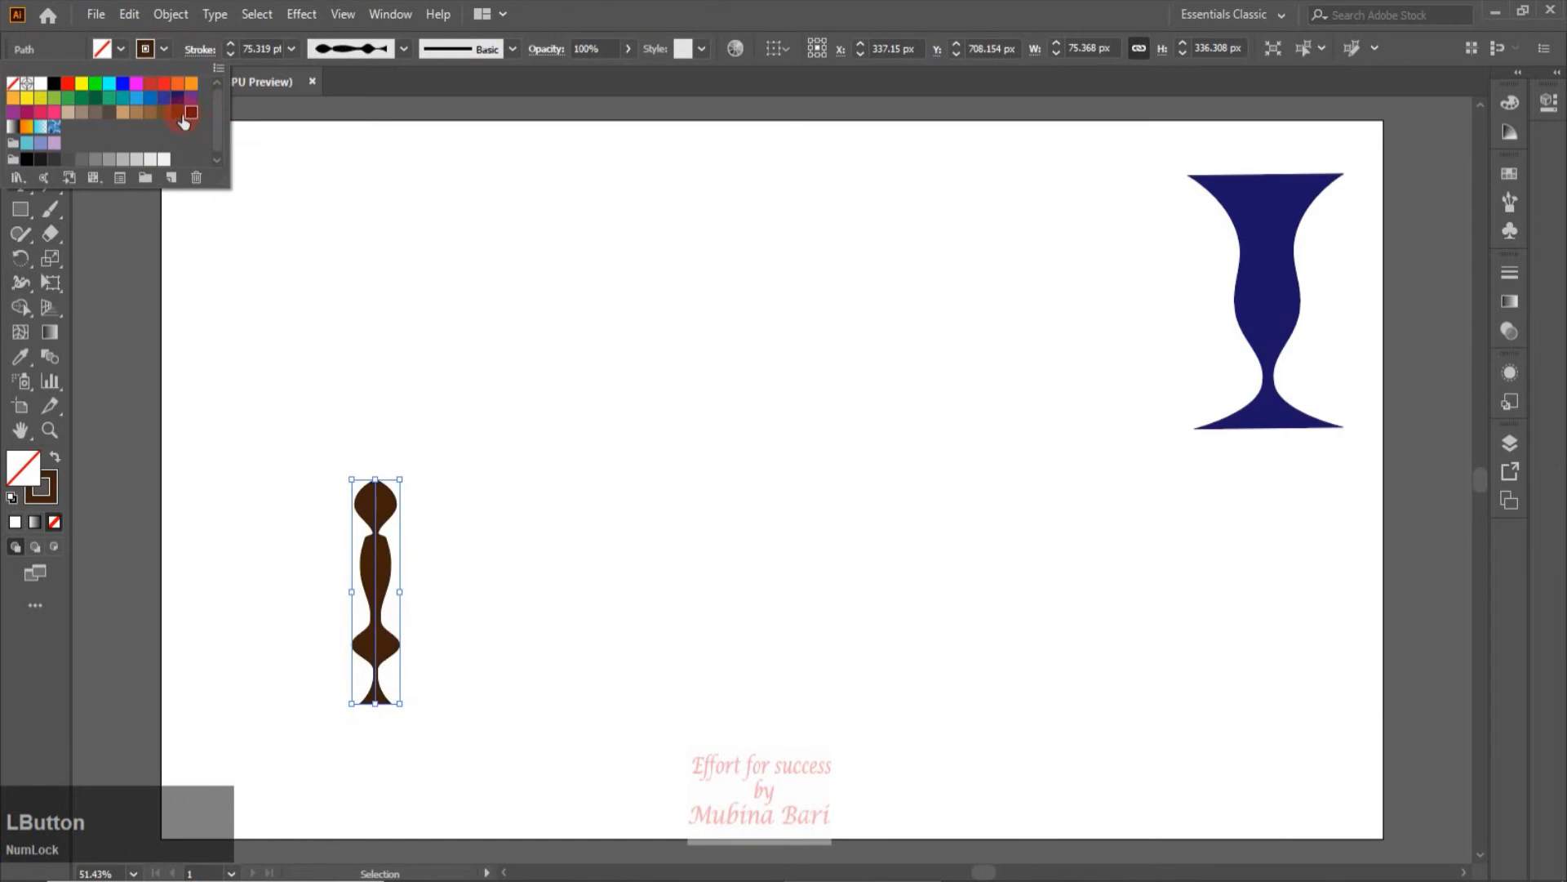
{"action": "left_click", "coordinate": [178, 114]}
{"action": "left_click", "coordinate": [287, 420]}
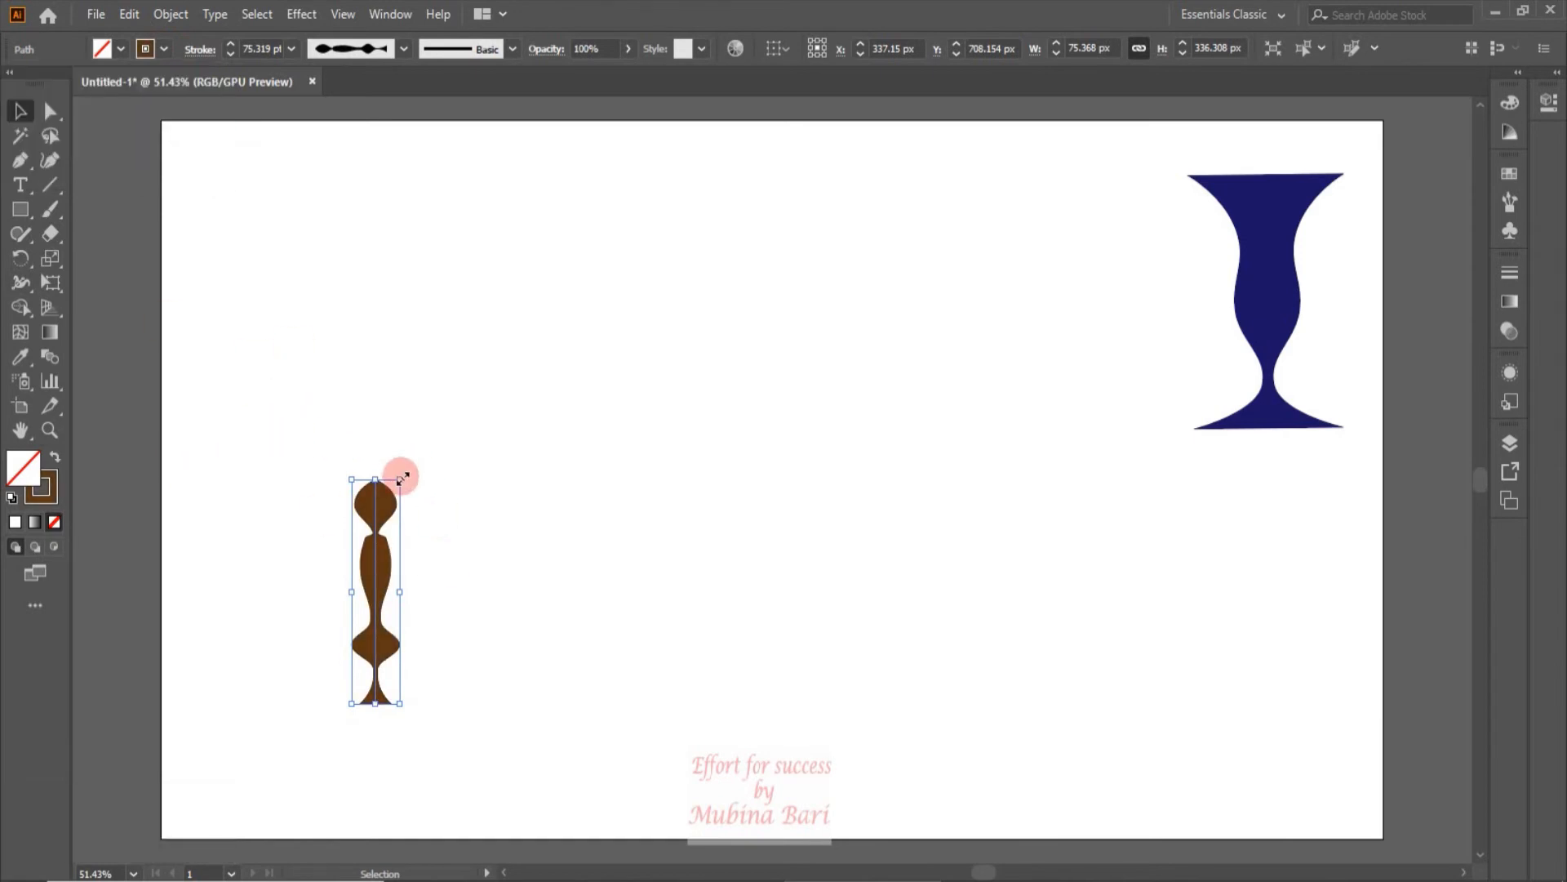
Step: Scale the brown column down proportionally to about 233 px tall and move it into the artboard's lower-left area
{"action": "left_click_drag", "start_coordinate": [402, 478], "coordinate": [384, 511]}
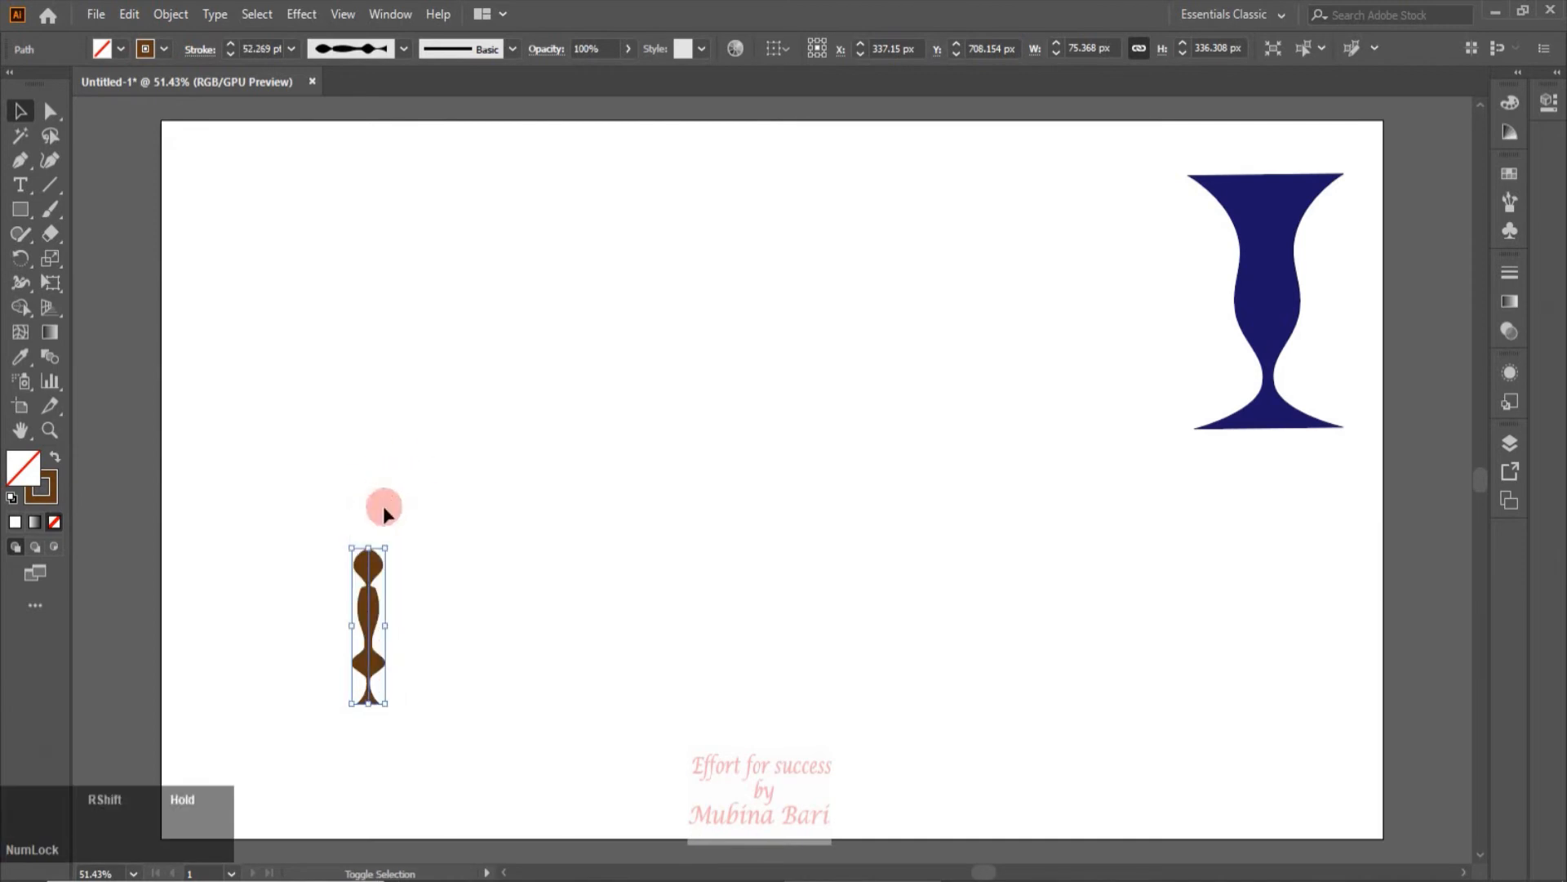
{"action": "left_click_drag", "start_coordinate": [375, 608], "coordinate": [269, 655]}
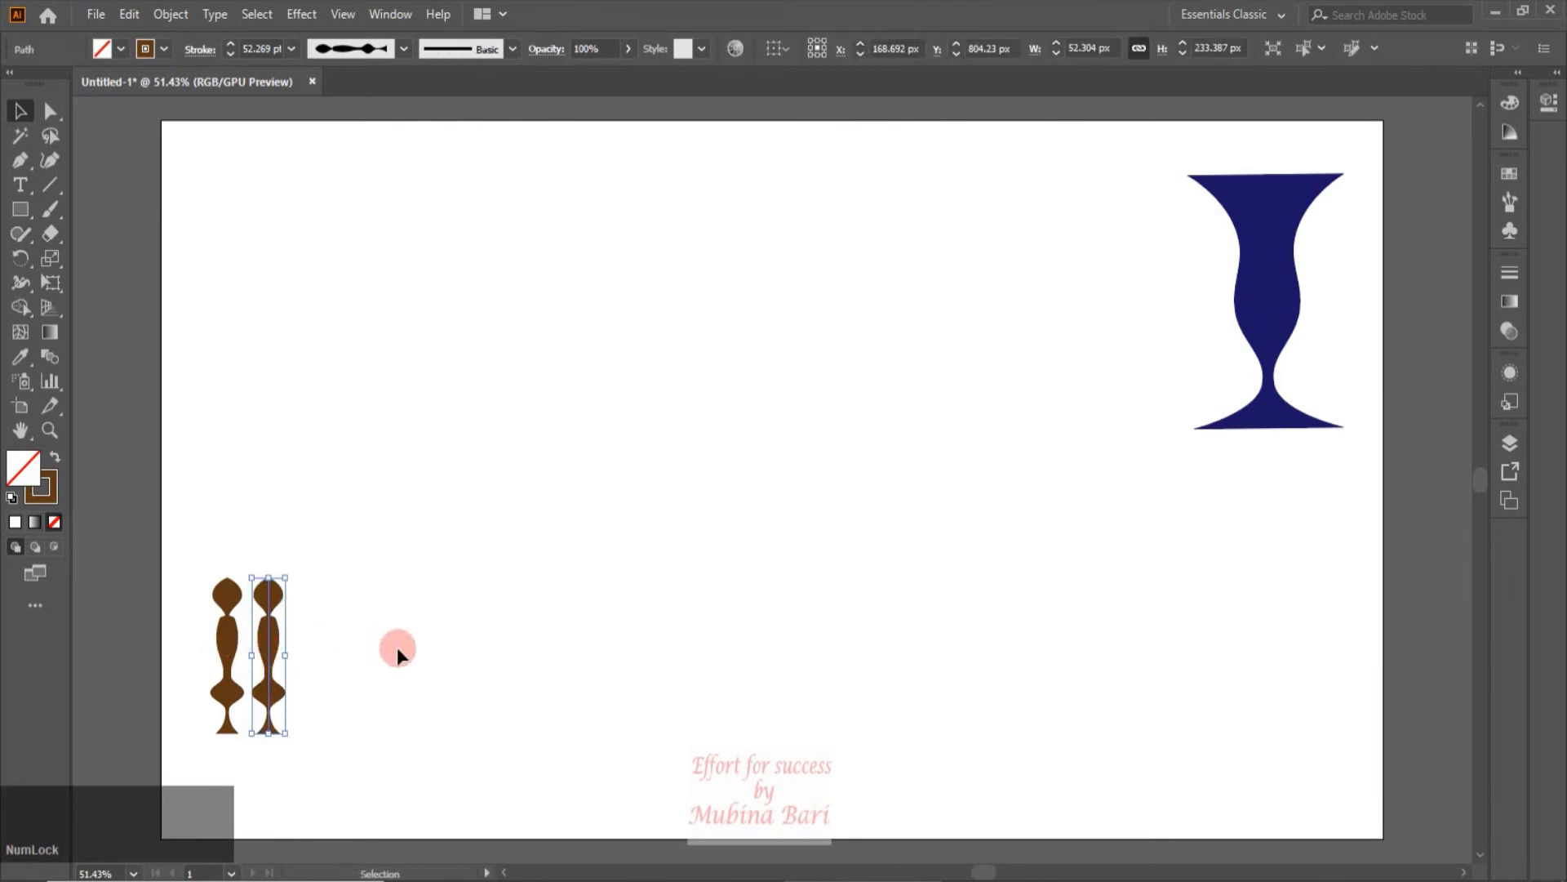
Step: Repeat the column's duplication at even spacing to form a row of fourteen columns, and deselect
{"action": "key", "text": "ctrl+d"}
{"action": "key", "text": "ctrl+d"}
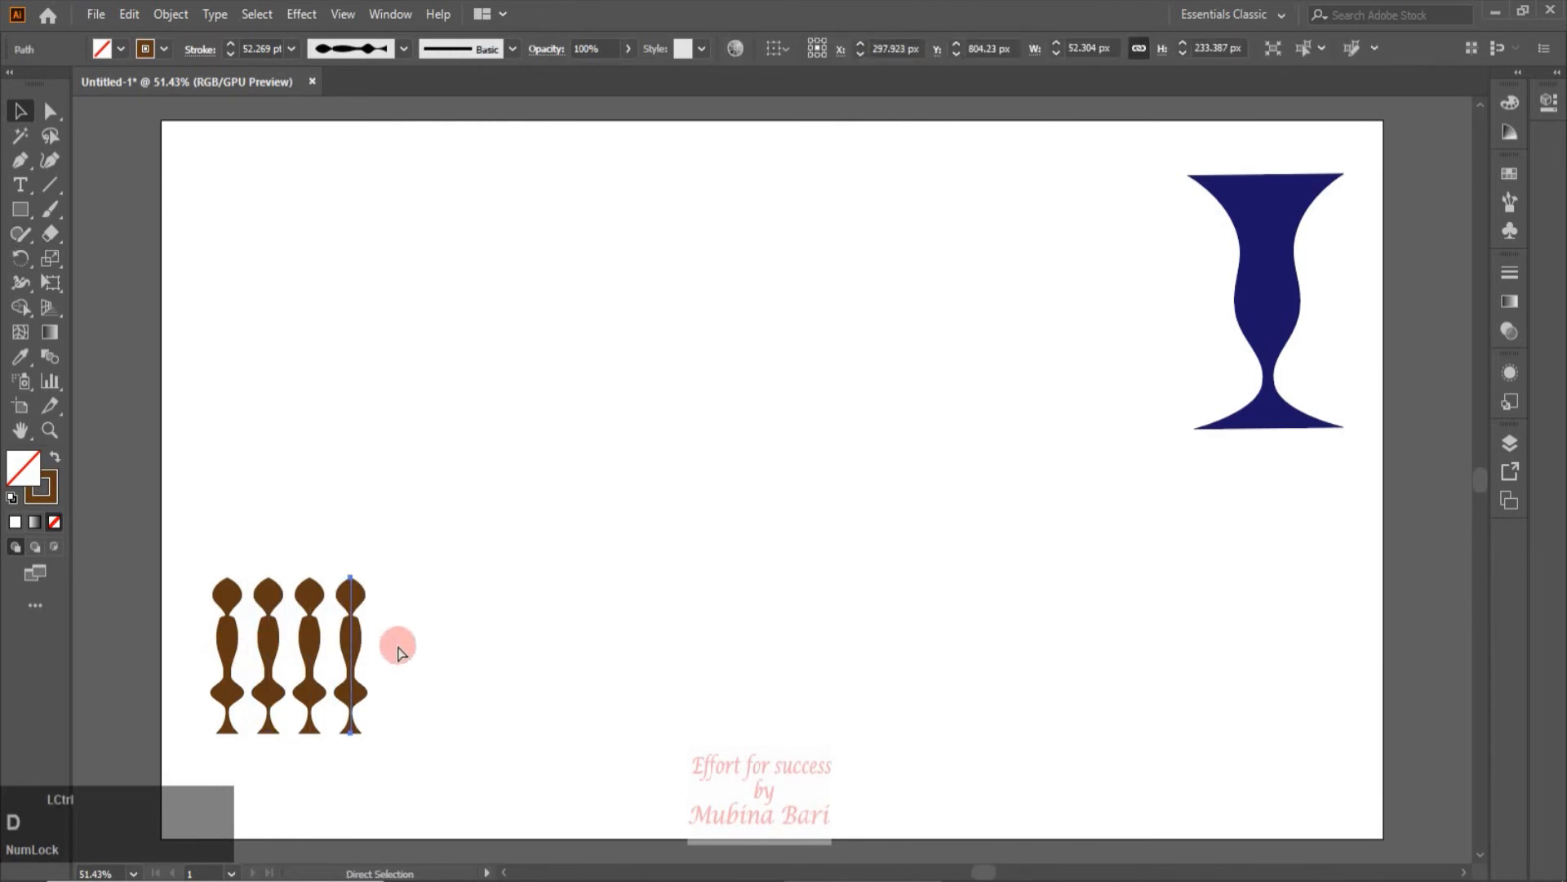
{"action": "key", "text": "ctrl+d"}
{"action": "key", "text": "ctrl+d"}
{"action": "key", "text": "ctrl+d"}
{"action": "key", "text": "ctrl+d"}
{"action": "key", "text": "ctrl+d"}
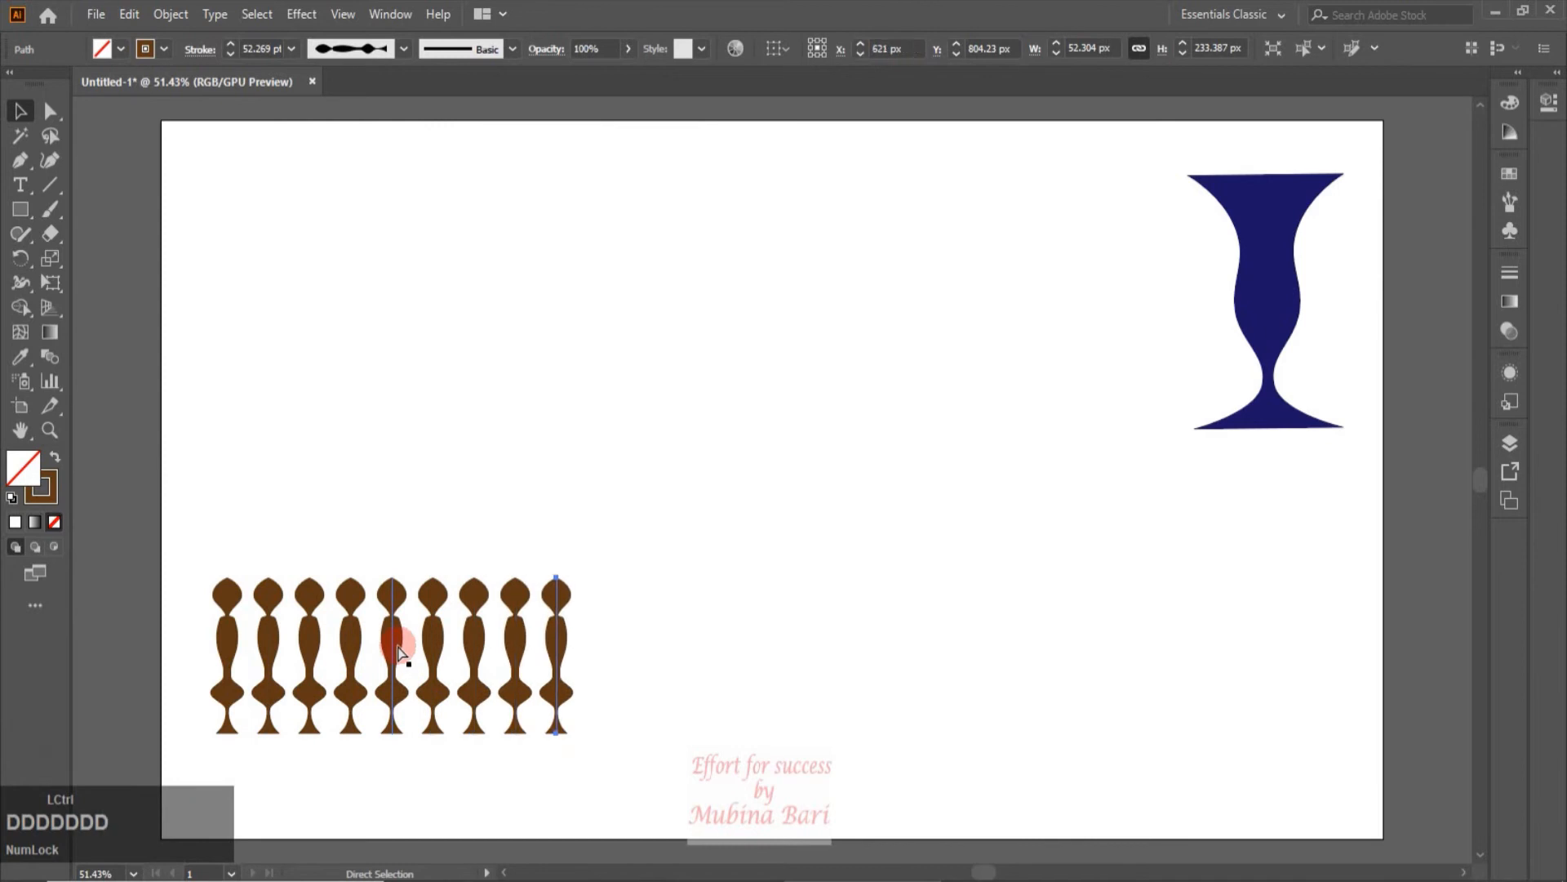
{"action": "key", "text": "ctrl+d"}
{"action": "key", "text": "ctrl+d"}
{"action": "key", "text": "ctrl+d"}
{"action": "key", "text": "ctrl+d"}
{"action": "key", "text": "ctrl+d"}
{"action": "left_click", "coordinate": [293, 763]}
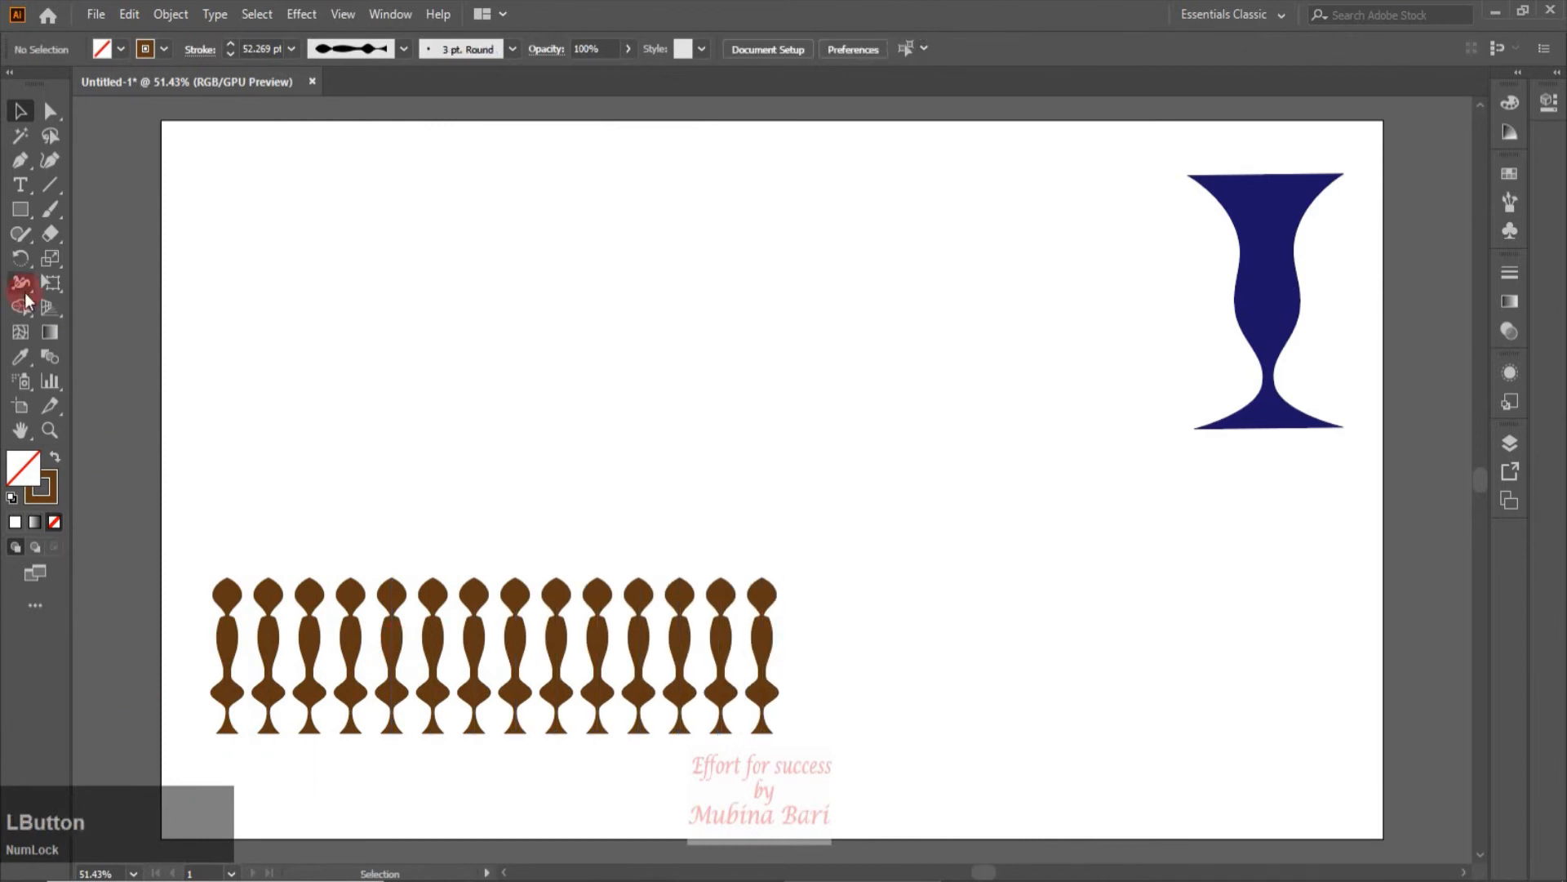
Step: Draw a rounded rectangle about 867 by 15 px across the tops of the columns and fill it with the same brown
{"action": "left_click_drag", "start_coordinate": [21, 209], "coordinate": [87, 232]}
{"action": "left_click_drag", "start_coordinate": [221, 558], "coordinate": [773, 576]}
{"action": "left_click", "coordinate": [100, 49]}
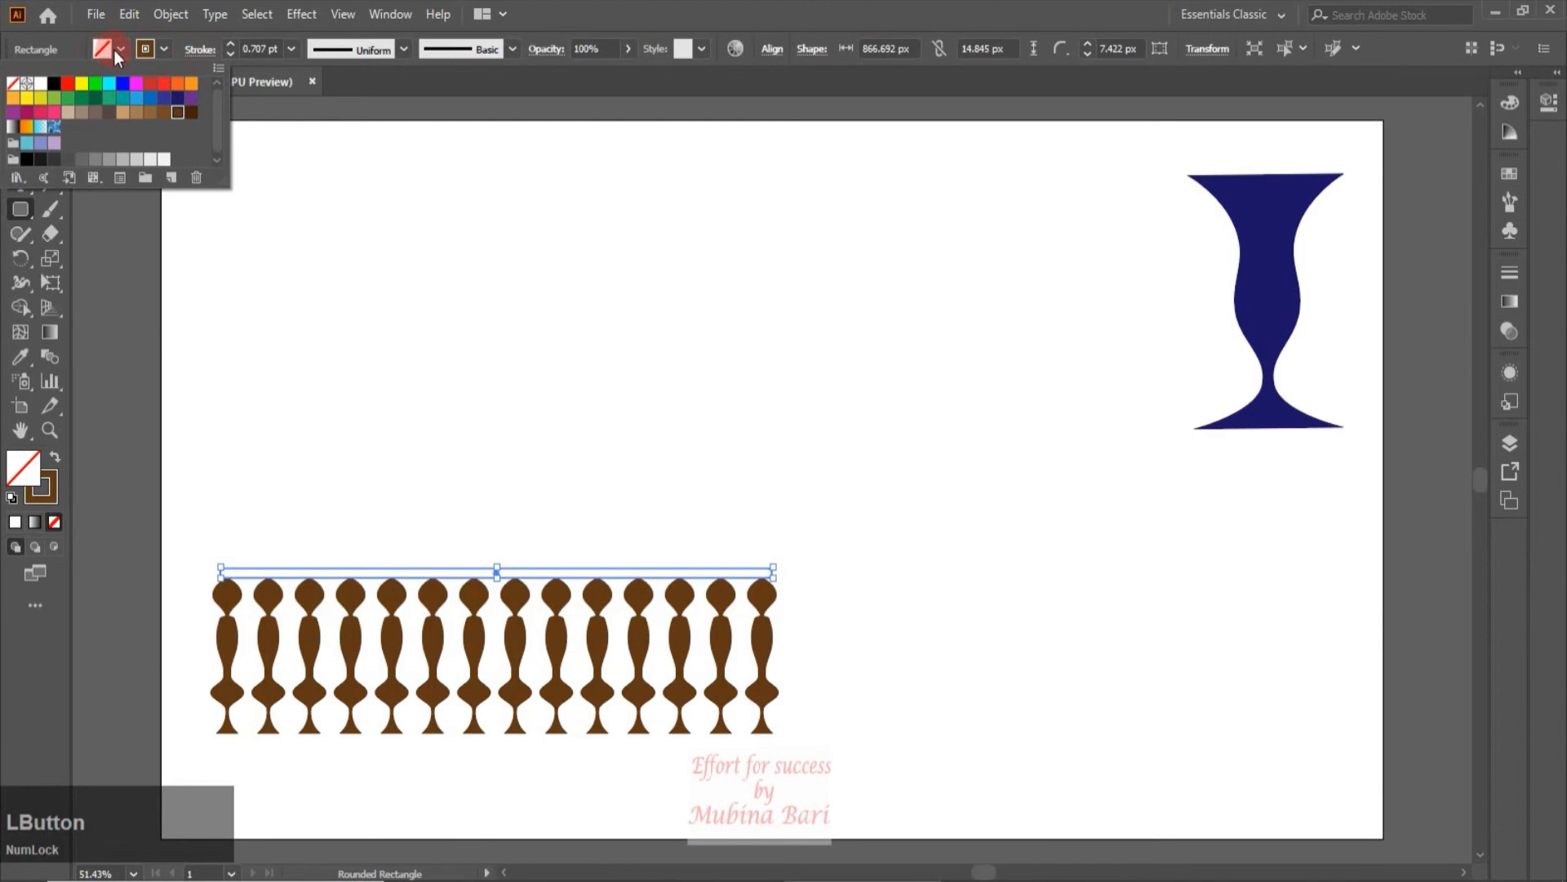
{"action": "left_click", "coordinate": [116, 50]}
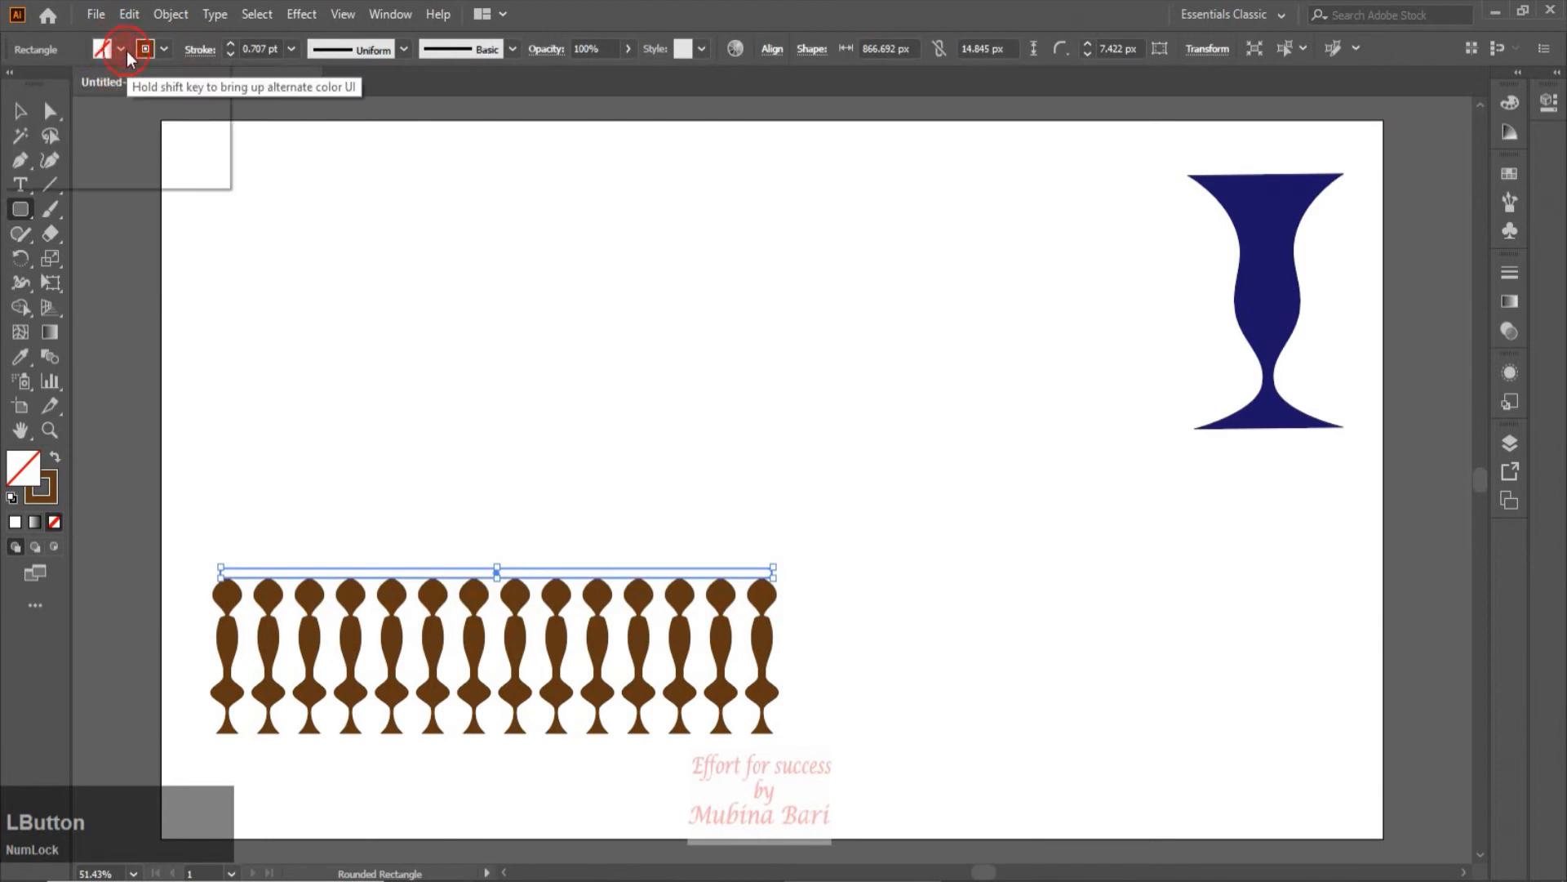
{"action": "left_click", "coordinate": [123, 50]}
{"action": "left_click", "coordinate": [180, 117]}
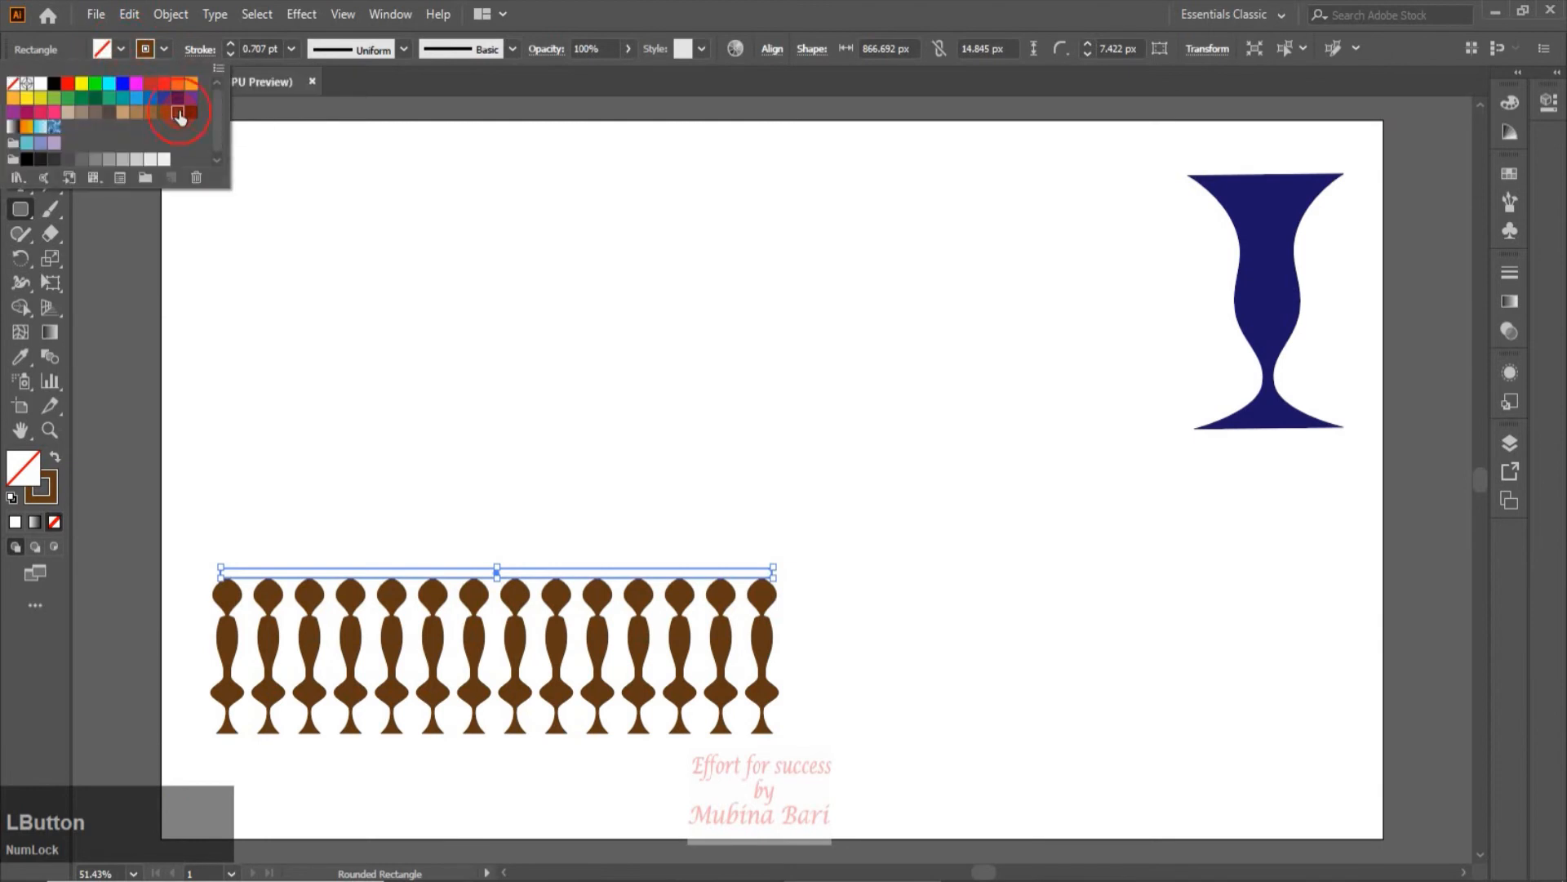
{"action": "left_click", "coordinate": [259, 336]}
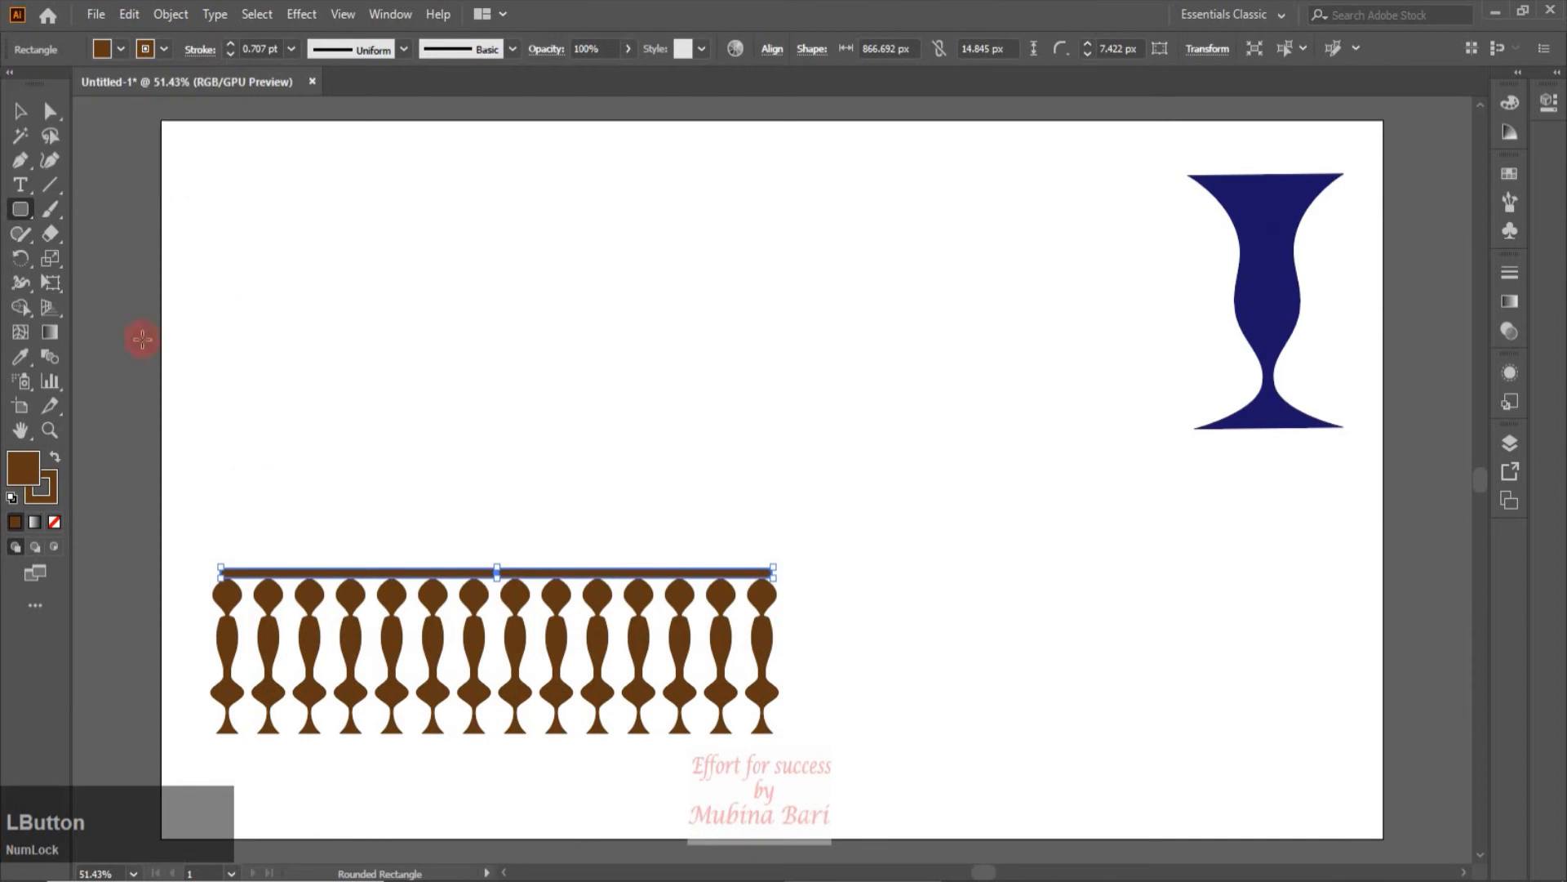
Step: Select the top rail together with all the columns and group them
{"action": "left_click", "coordinate": [20, 111]}
{"action": "left_click", "coordinate": [227, 462]}
{"action": "left_click_drag", "start_coordinate": [199, 504], "coordinate": [833, 805]}
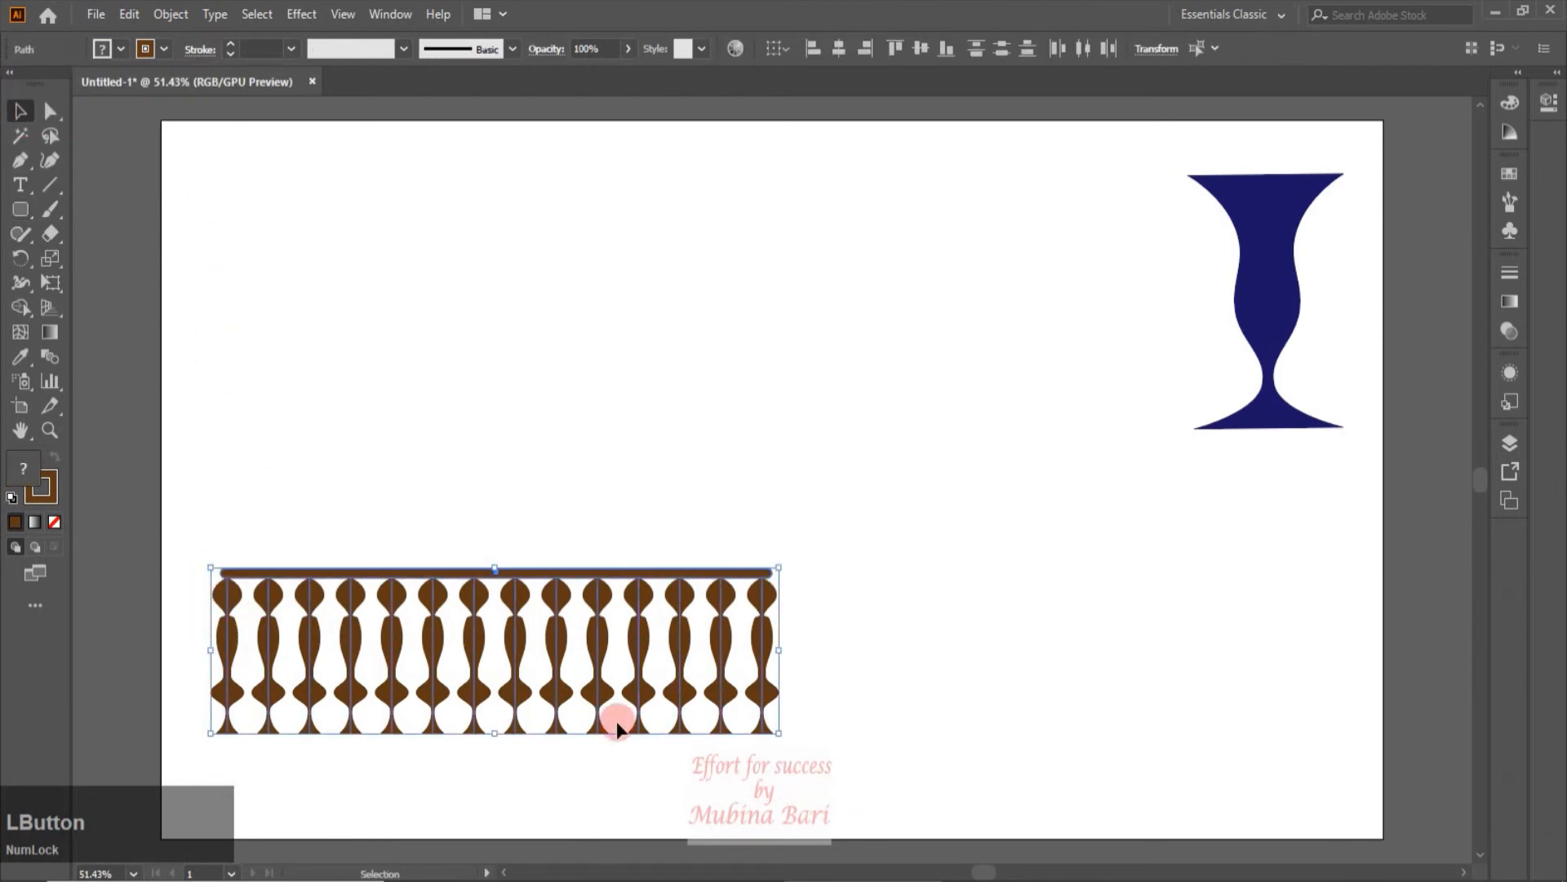
{"action": "right_click", "coordinate": [604, 704]}
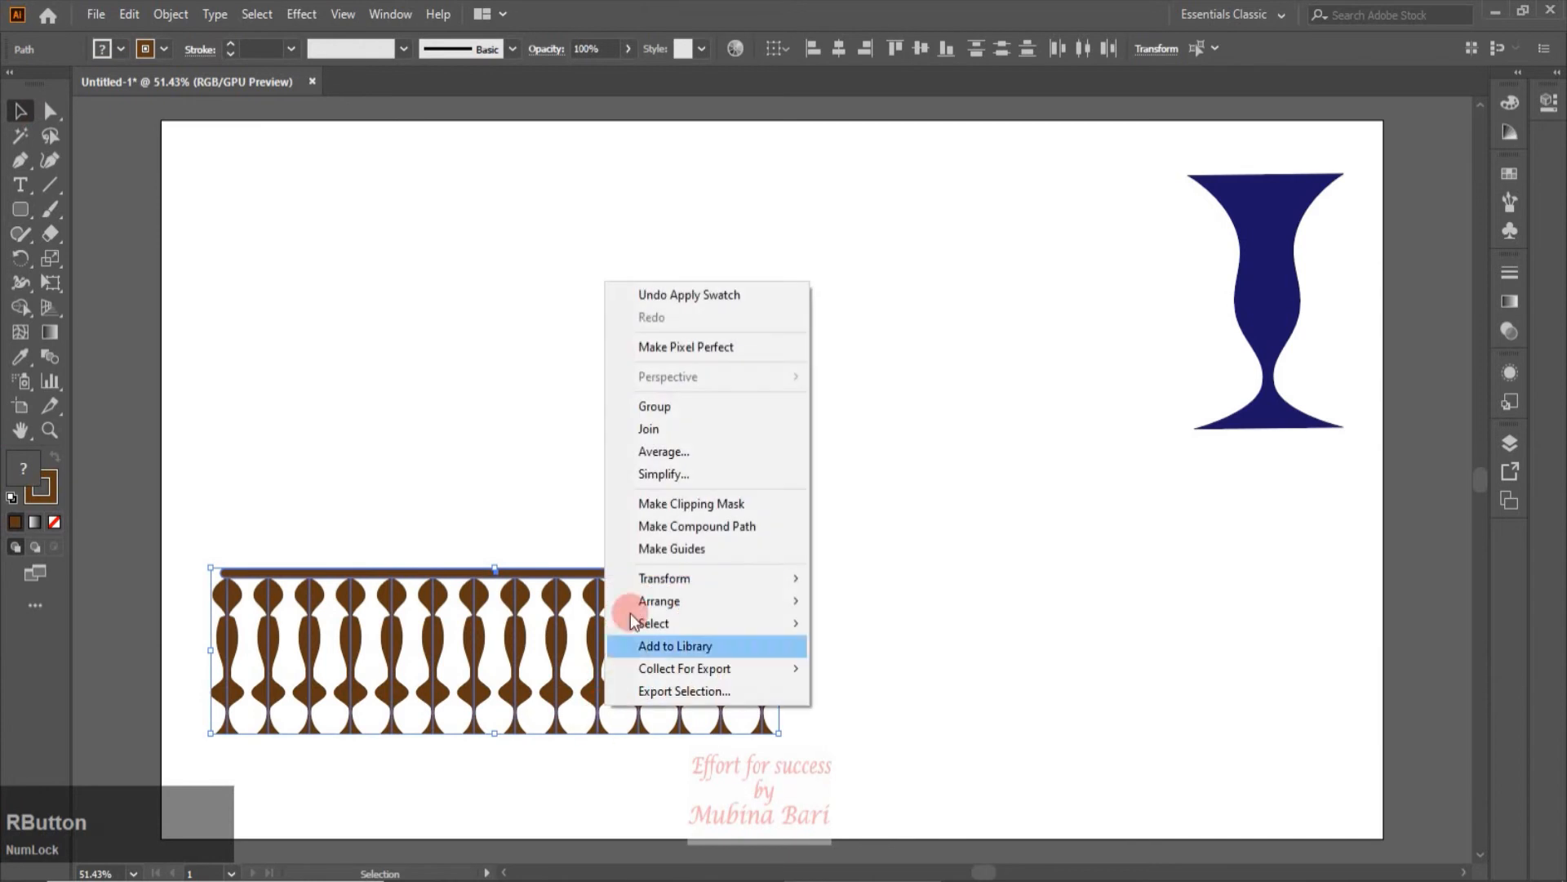
{"action": "left_click", "coordinate": [655, 407]}
Step: Scale the railing group down to about 690 px wide, move it near the artboard's lower-left corner, and deselect it
{"action": "left_click_drag", "start_coordinate": [782, 565], "coordinate": [653, 608]}
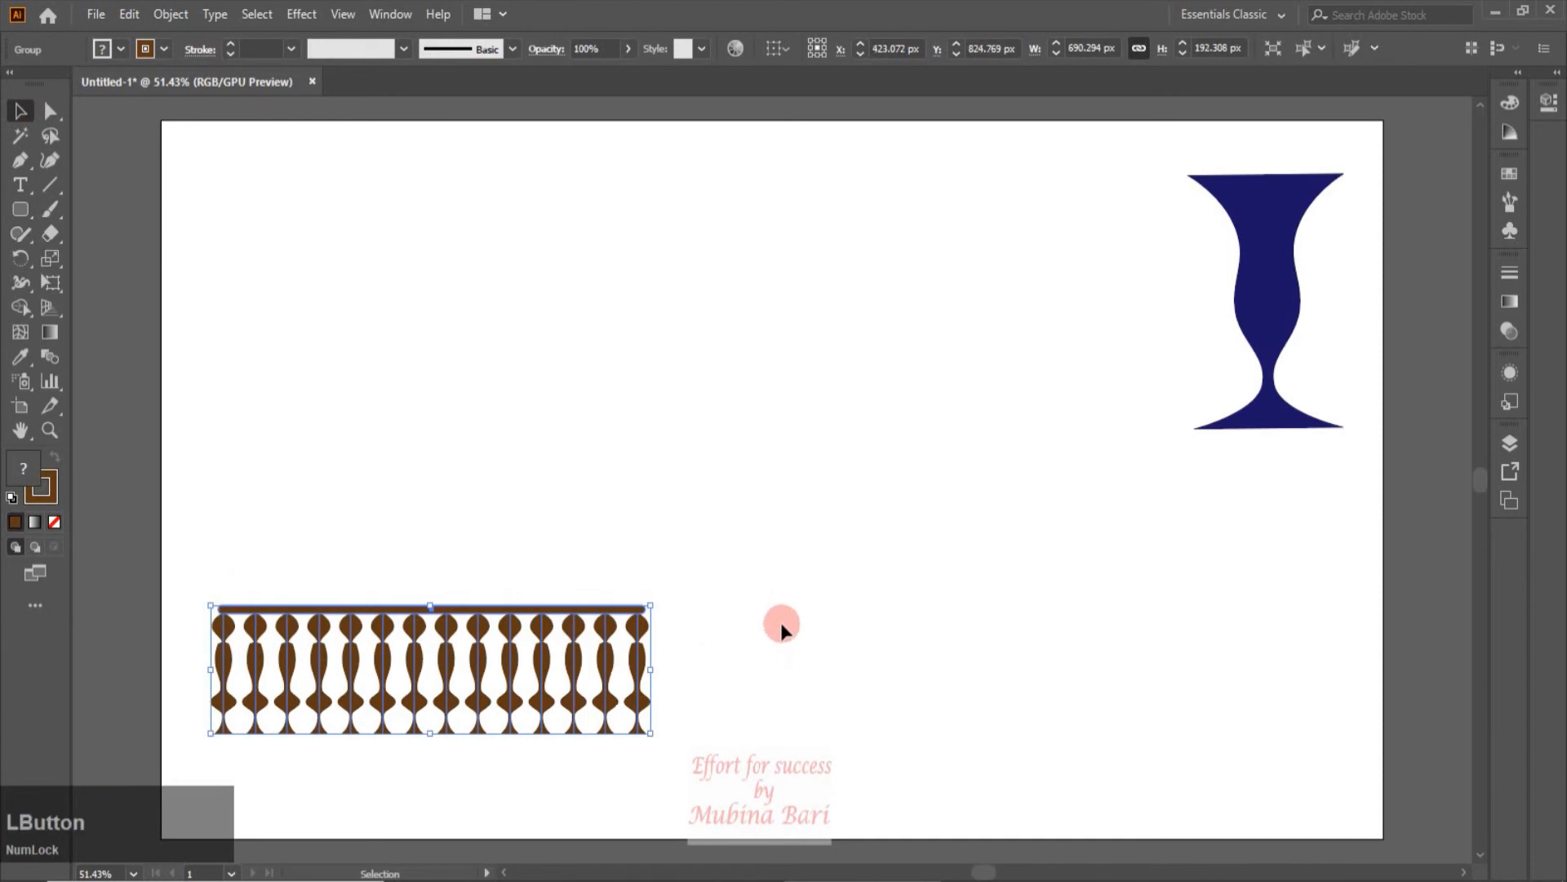
{"action": "left_click_drag", "start_coordinate": [487, 651], "coordinate": [465, 703]}
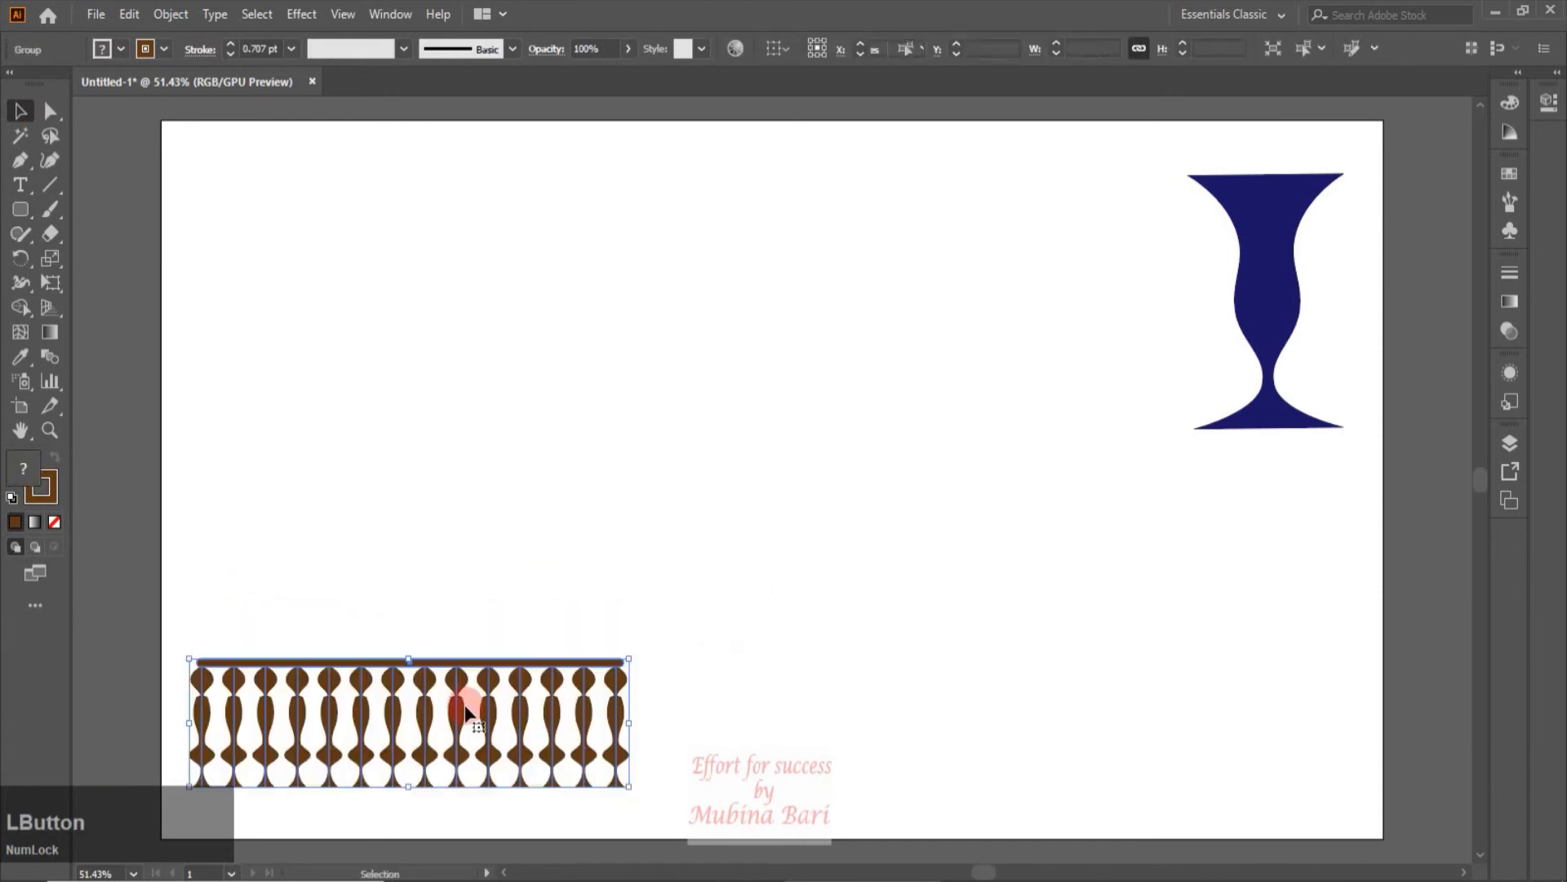
{"action": "left_click", "coordinate": [688, 625]}
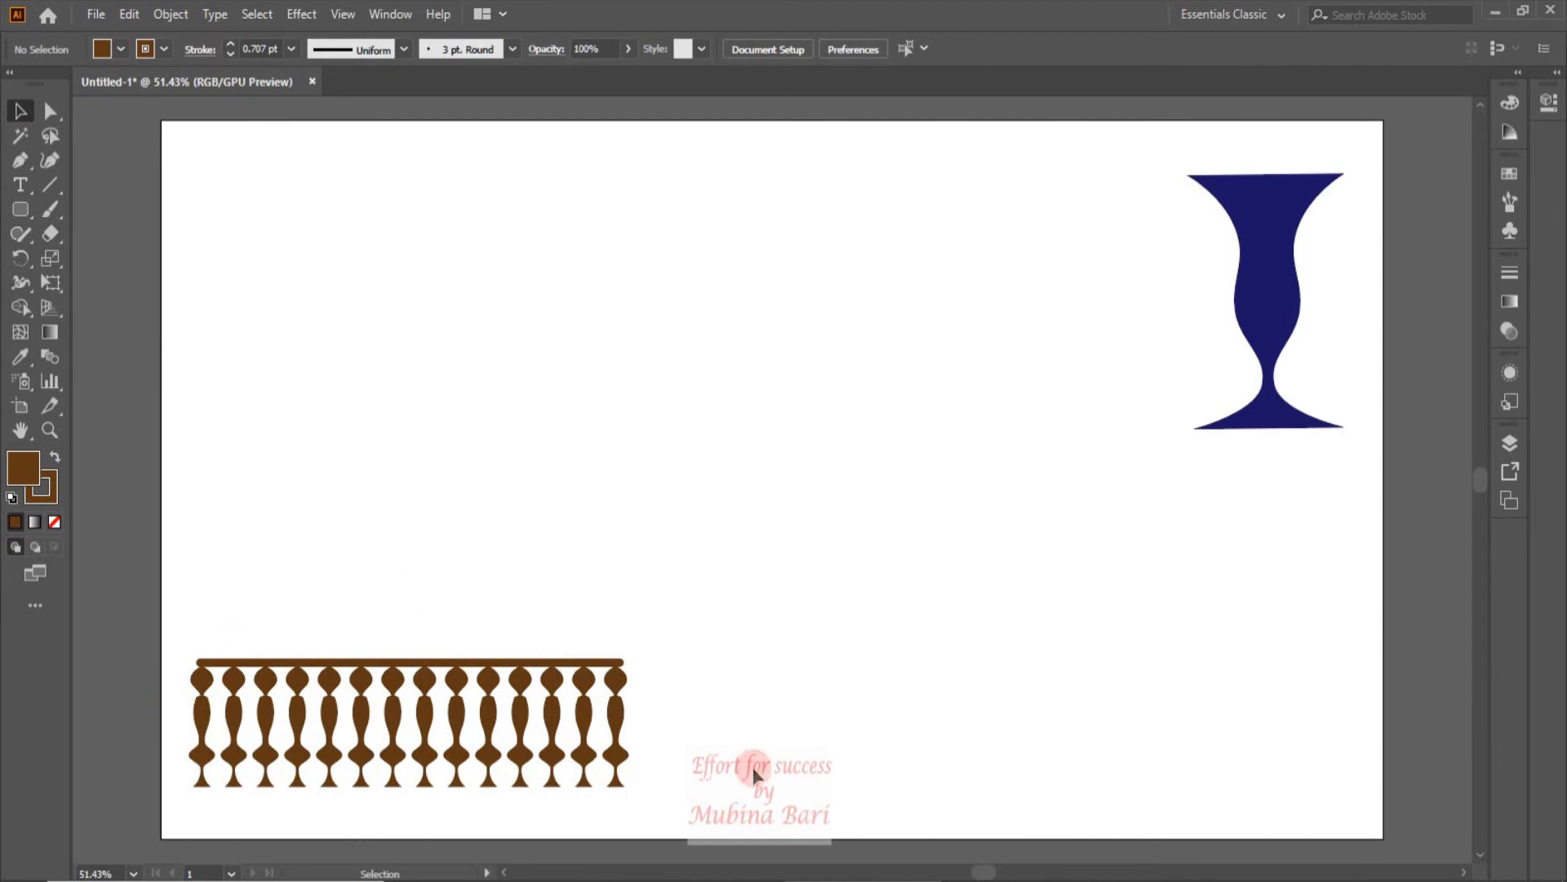
{"action": "key", "text": "Delete"}
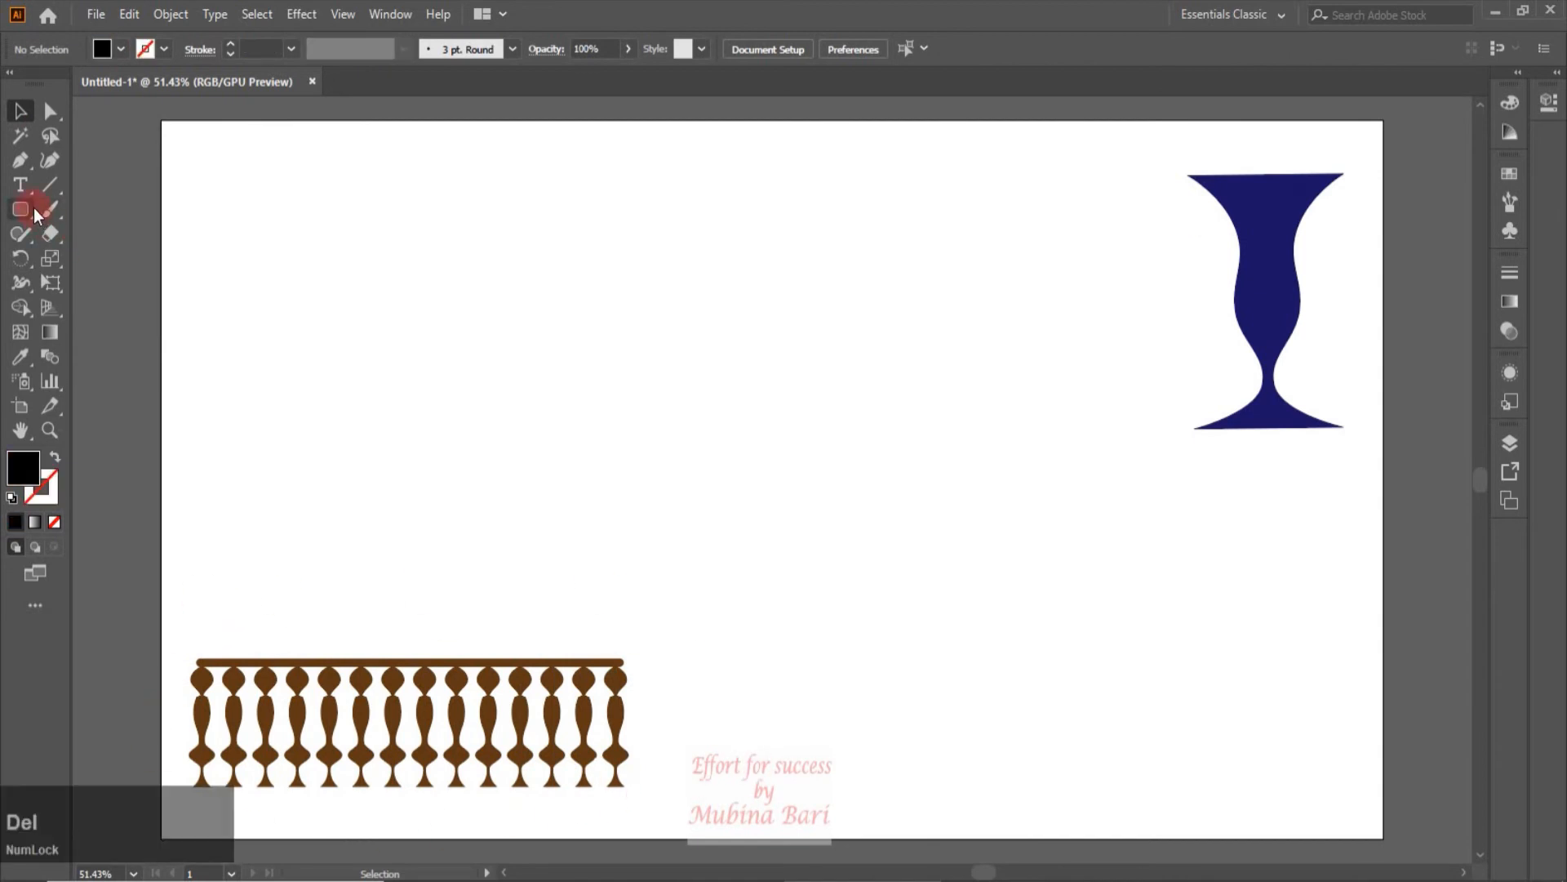
Step: Draw a slightly sloping line about 579 px wide above the railing with the Pen tool
{"action": "left_click", "coordinate": [18, 162]}
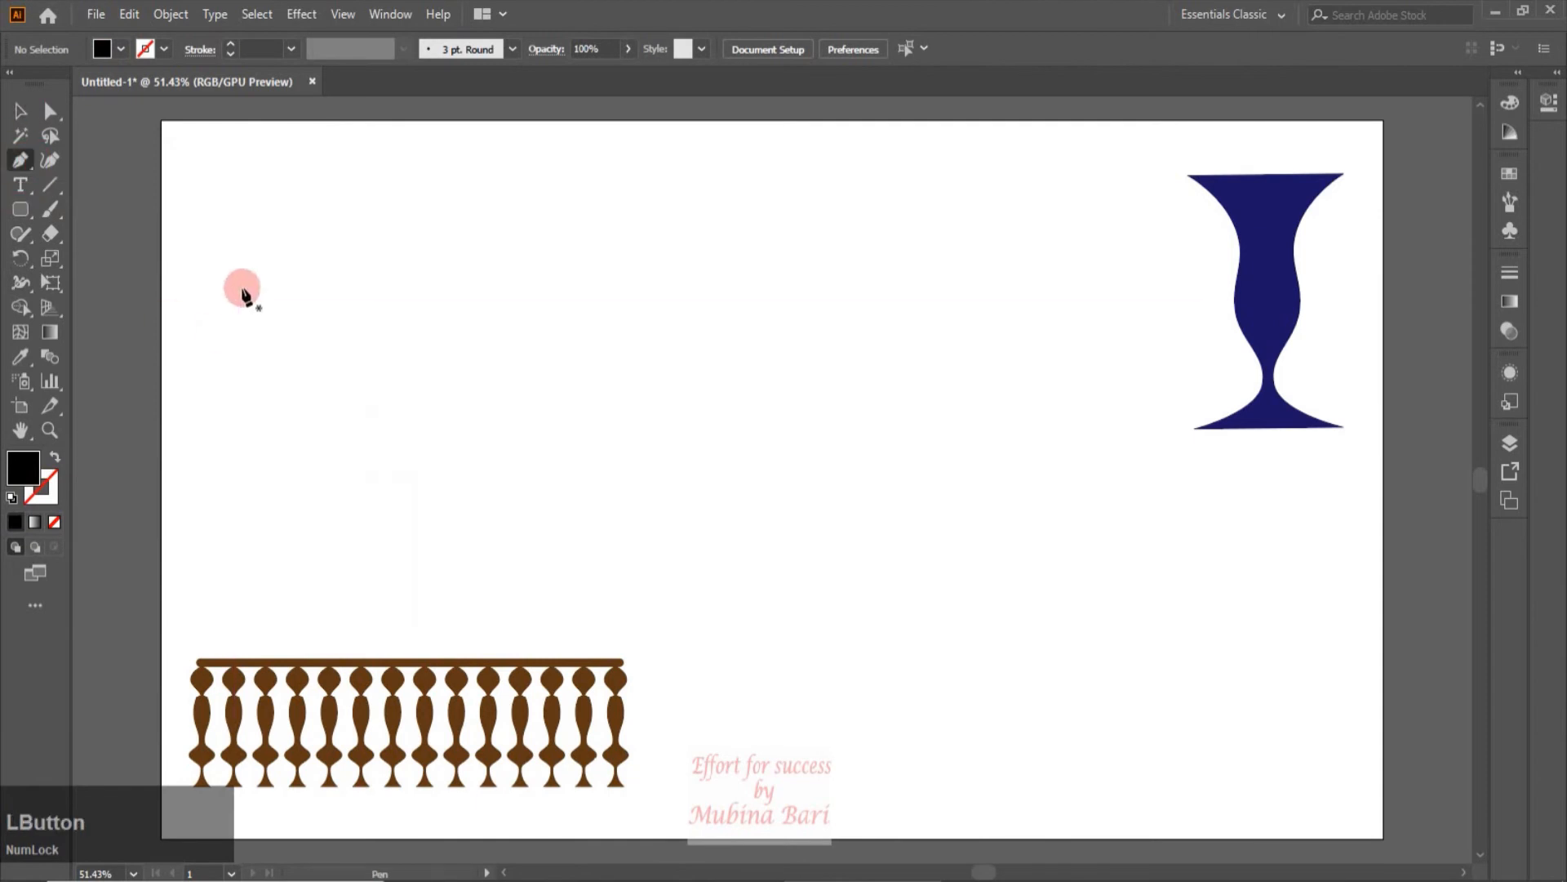
{"action": "left_click", "coordinate": [255, 275]}
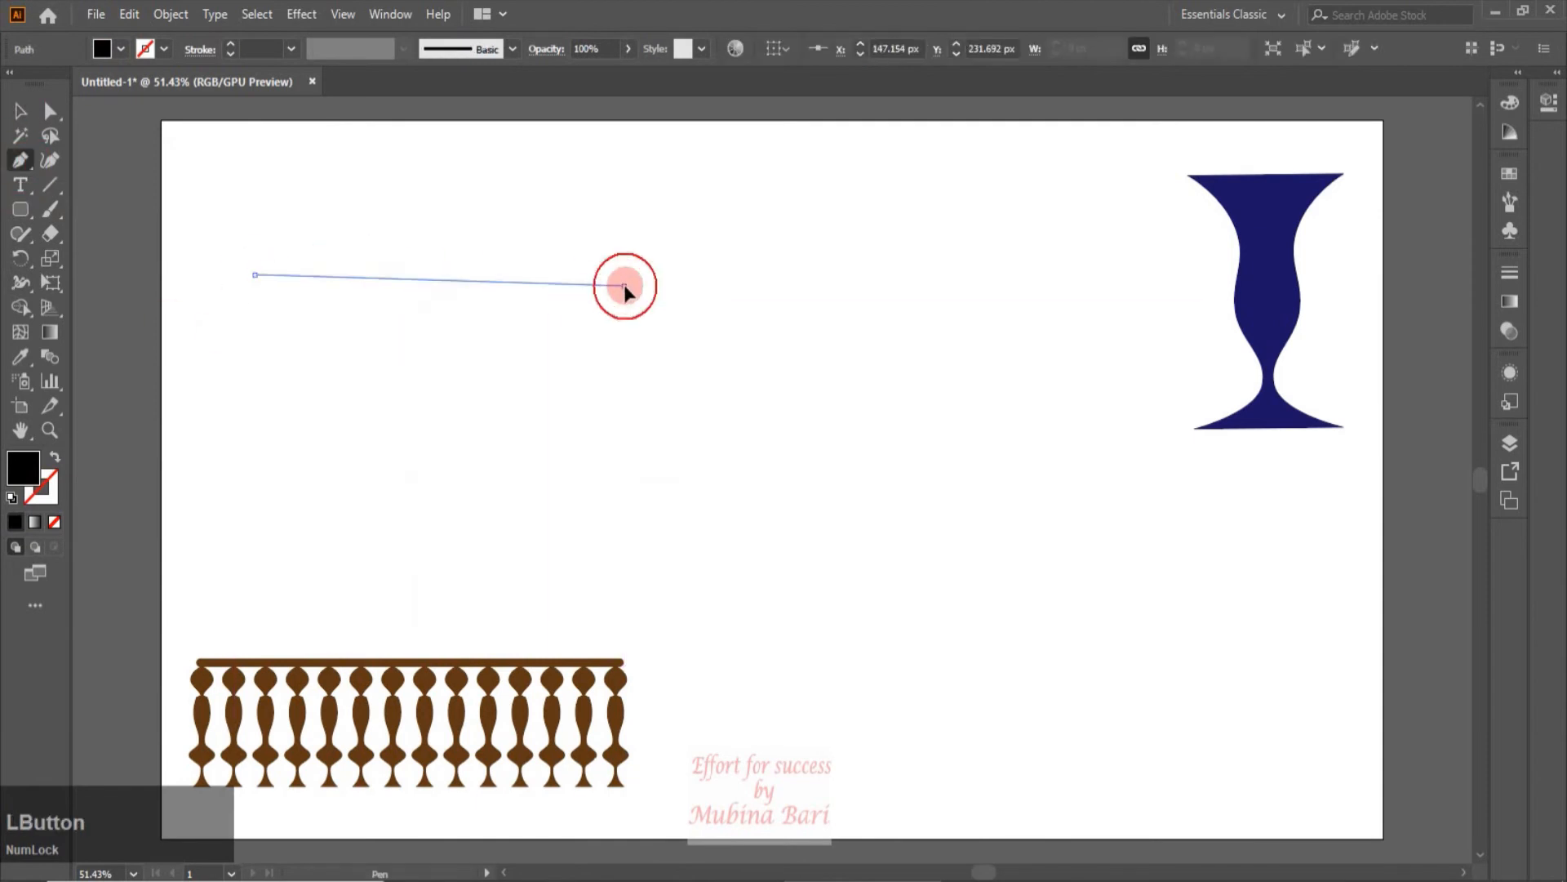
{"action": "left_click", "coordinate": [624, 285]}
{"action": "left_click", "coordinate": [19, 112]}
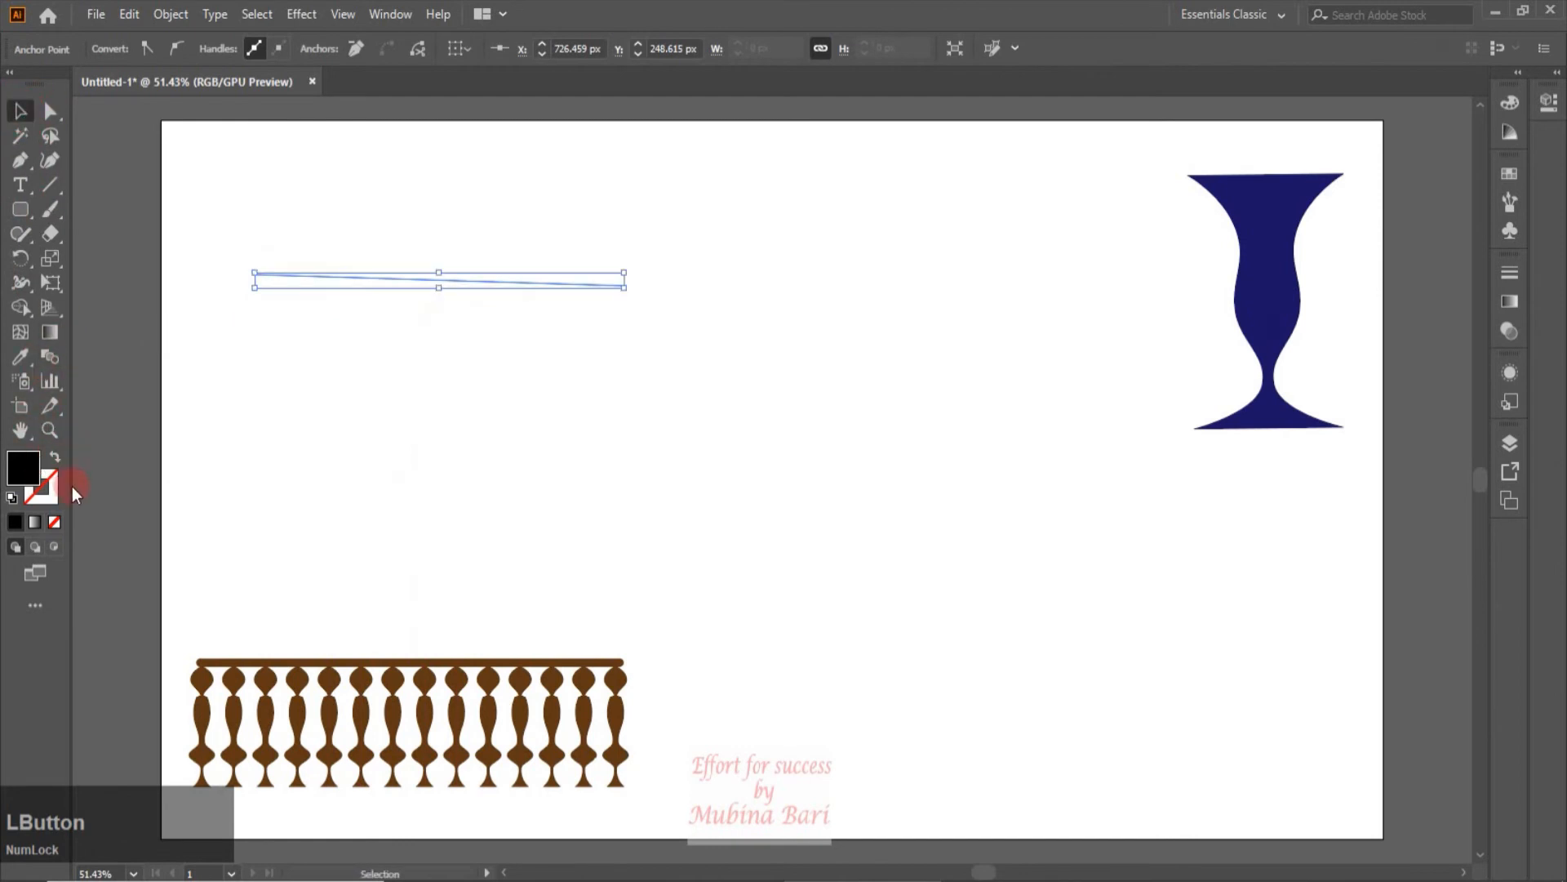
Step: Try to widen the new line at two points with the Width tool
{"action": "left_click", "coordinate": [23, 283]}
{"action": "left_click_drag", "start_coordinate": [404, 280], "coordinate": [404, 355]}
{"action": "left_click_drag", "start_coordinate": [487, 281], "coordinate": [487, 343]}
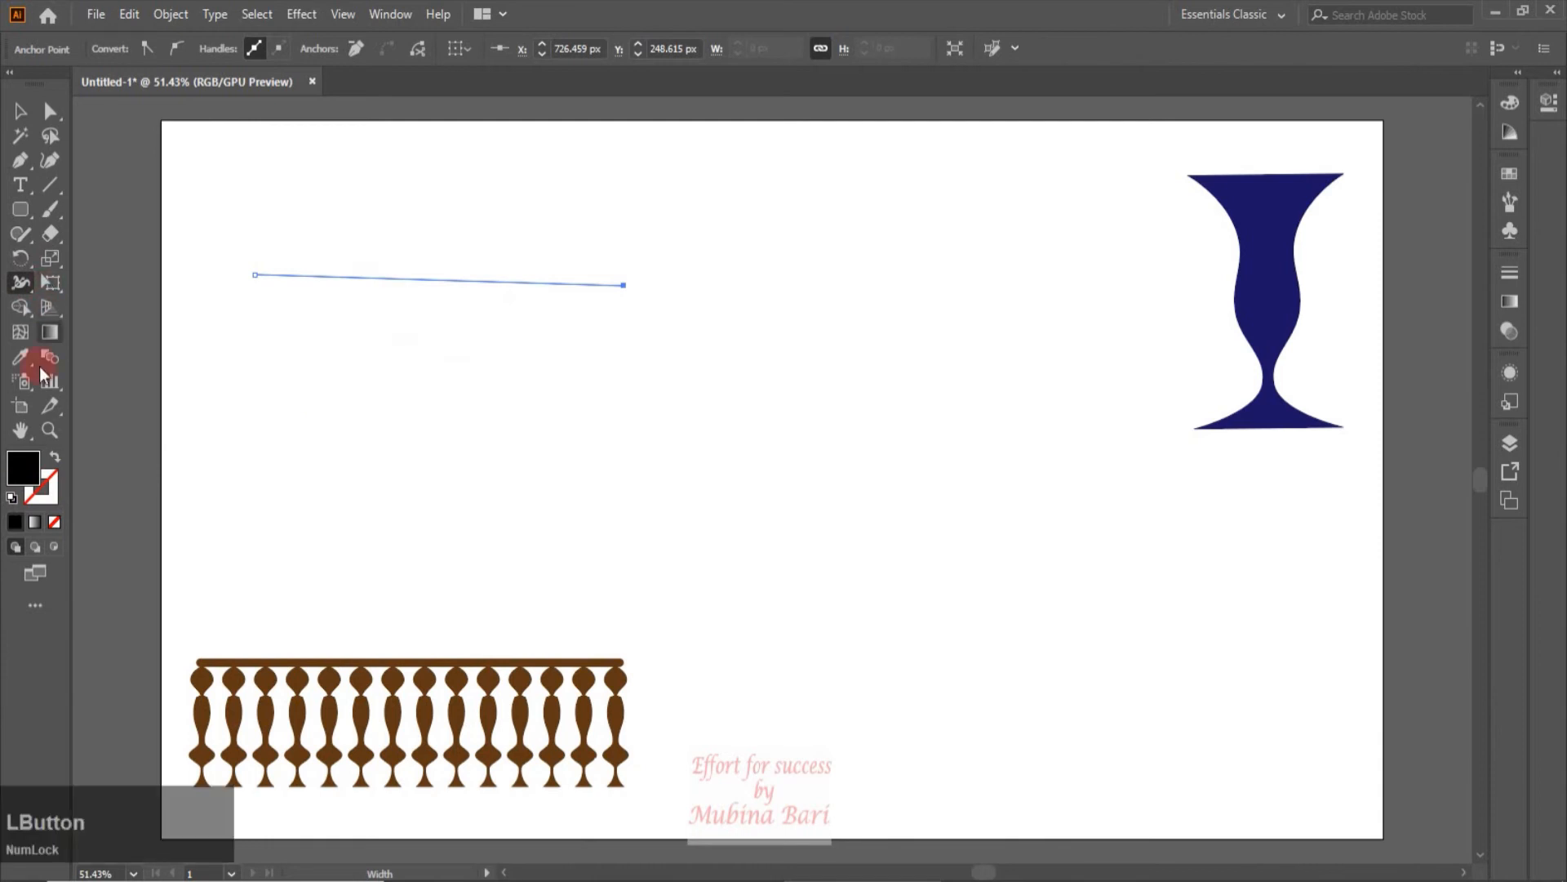
Step: Set the stroke color to red DD1010 for the sloping line
{"action": "double_click", "coordinate": [46, 493]}
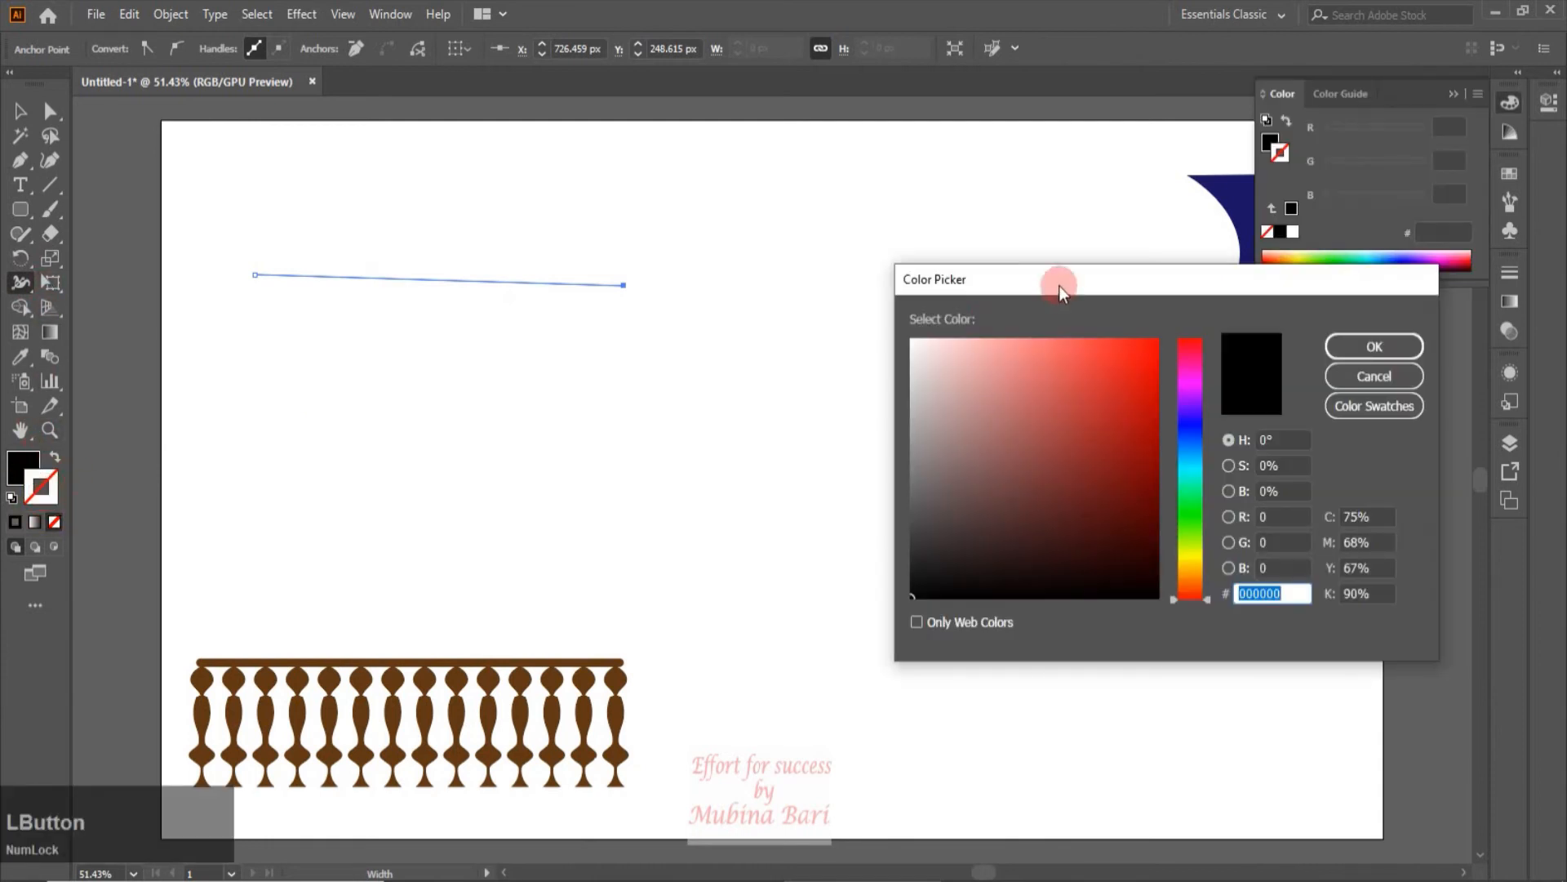
{"action": "left_click", "coordinate": [1144, 372]}
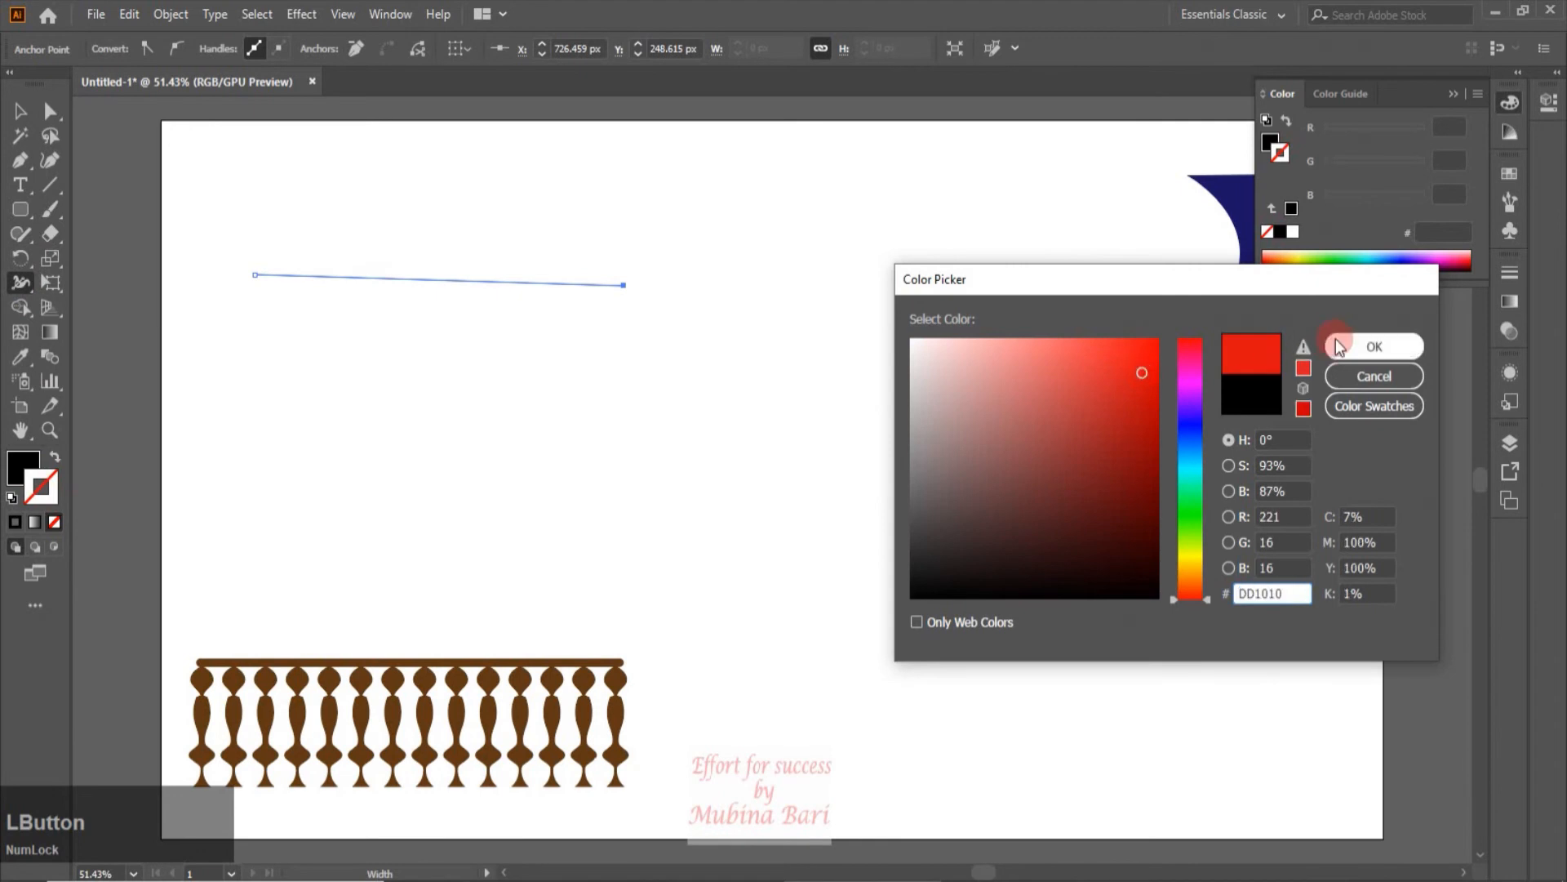
{"action": "left_click", "coordinate": [1365, 340]}
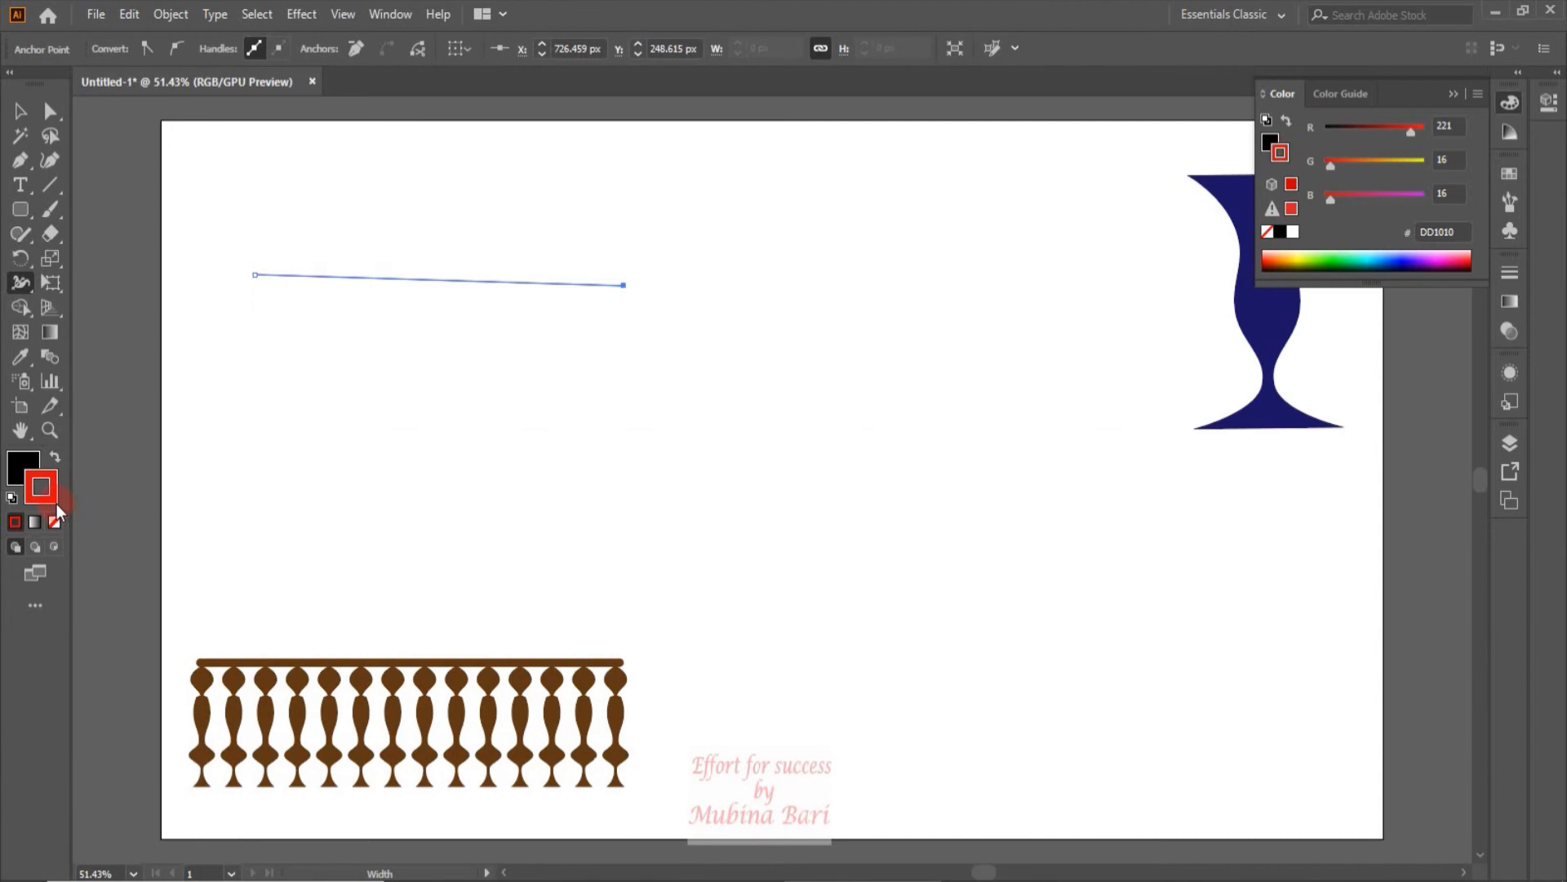
Step: Widen the red line with the Width tool to about 88 px near its left end and about 281 px near its right end
{"action": "left_click", "coordinate": [20, 281]}
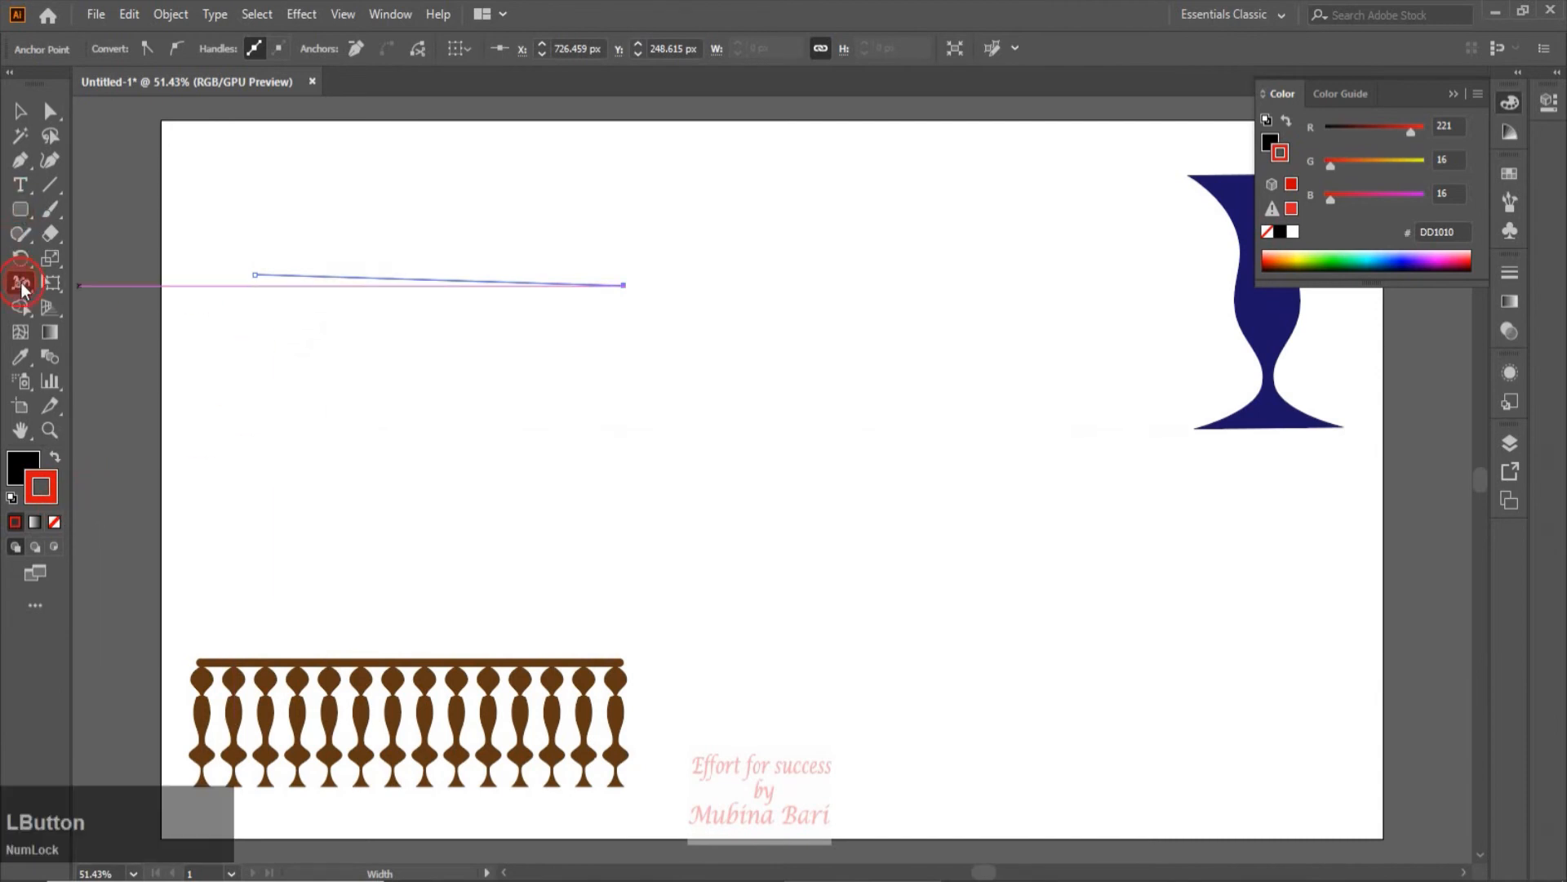
{"action": "left_click_drag", "start_coordinate": [332, 277], "coordinate": [331, 307]}
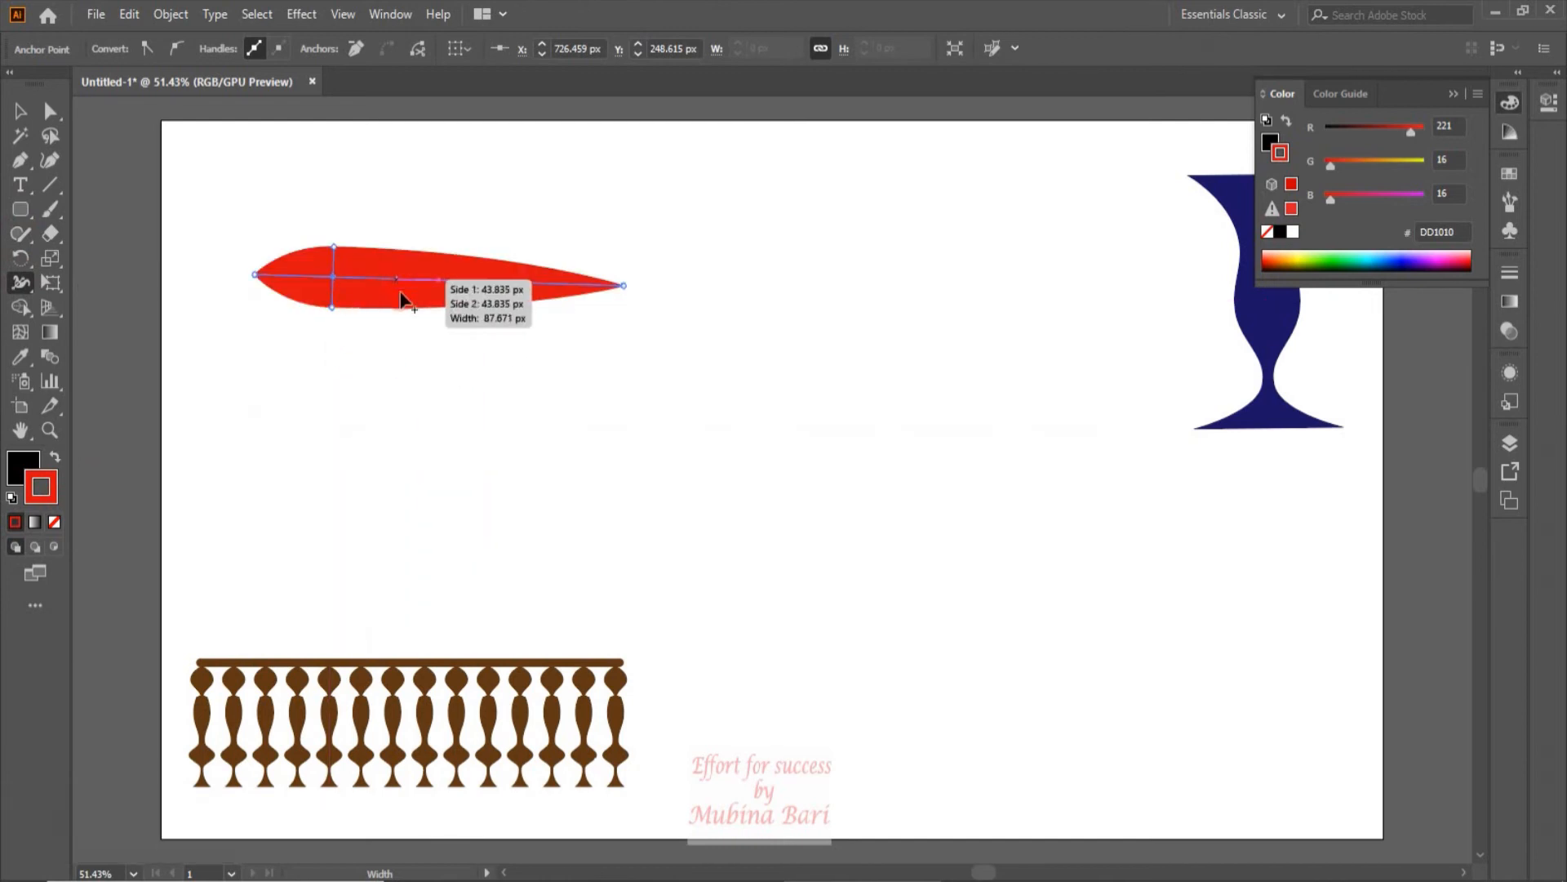
{"action": "left_click_drag", "start_coordinate": [413, 292], "coordinate": [622, 388]}
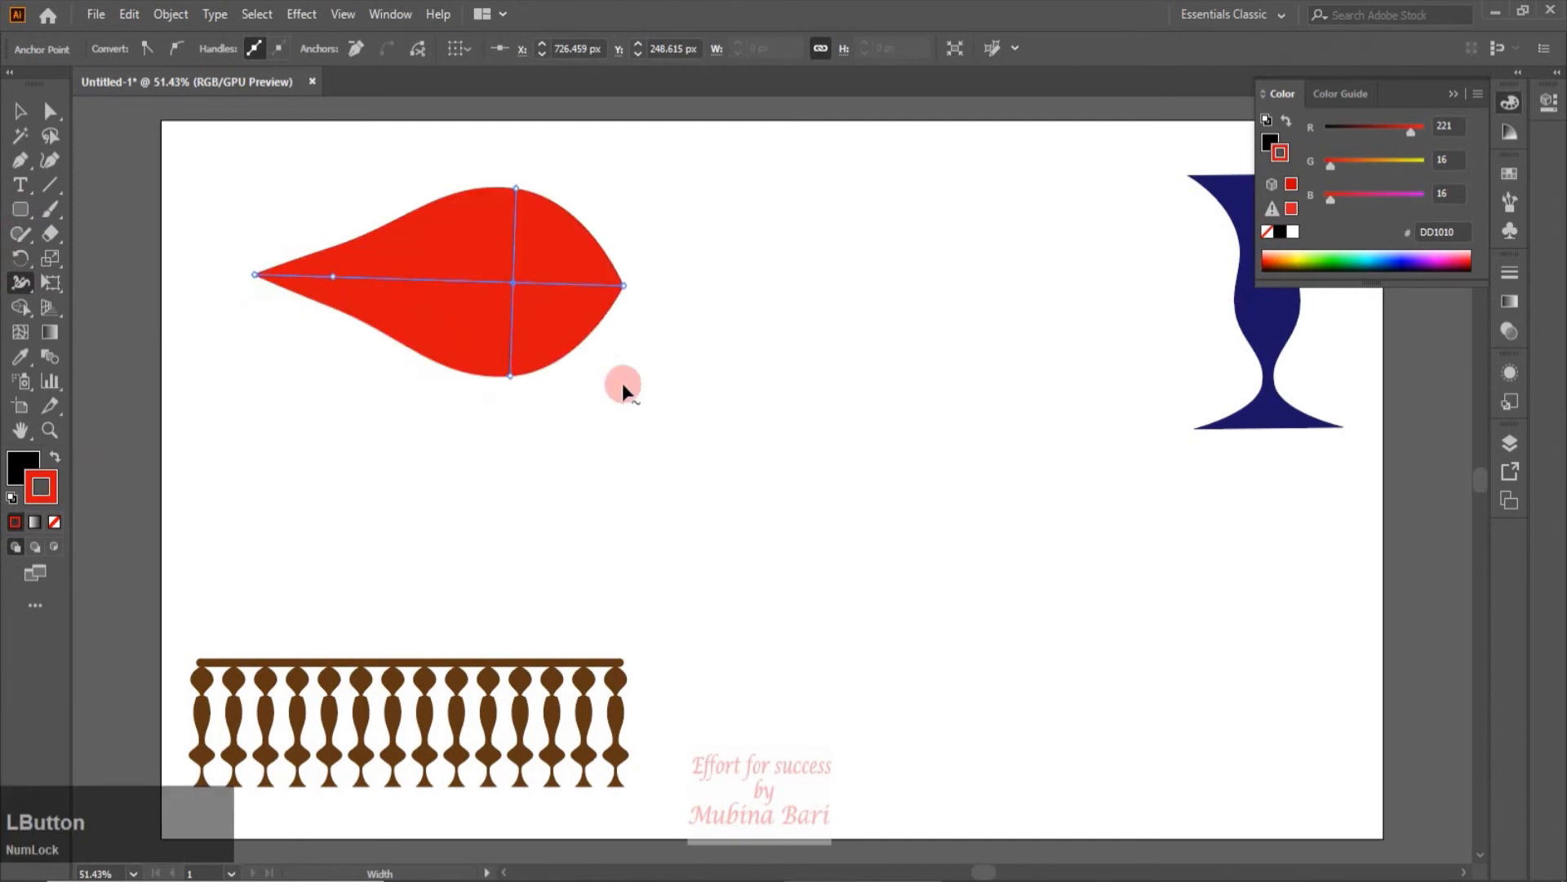
{"action": "left_click", "coordinate": [668, 336]}
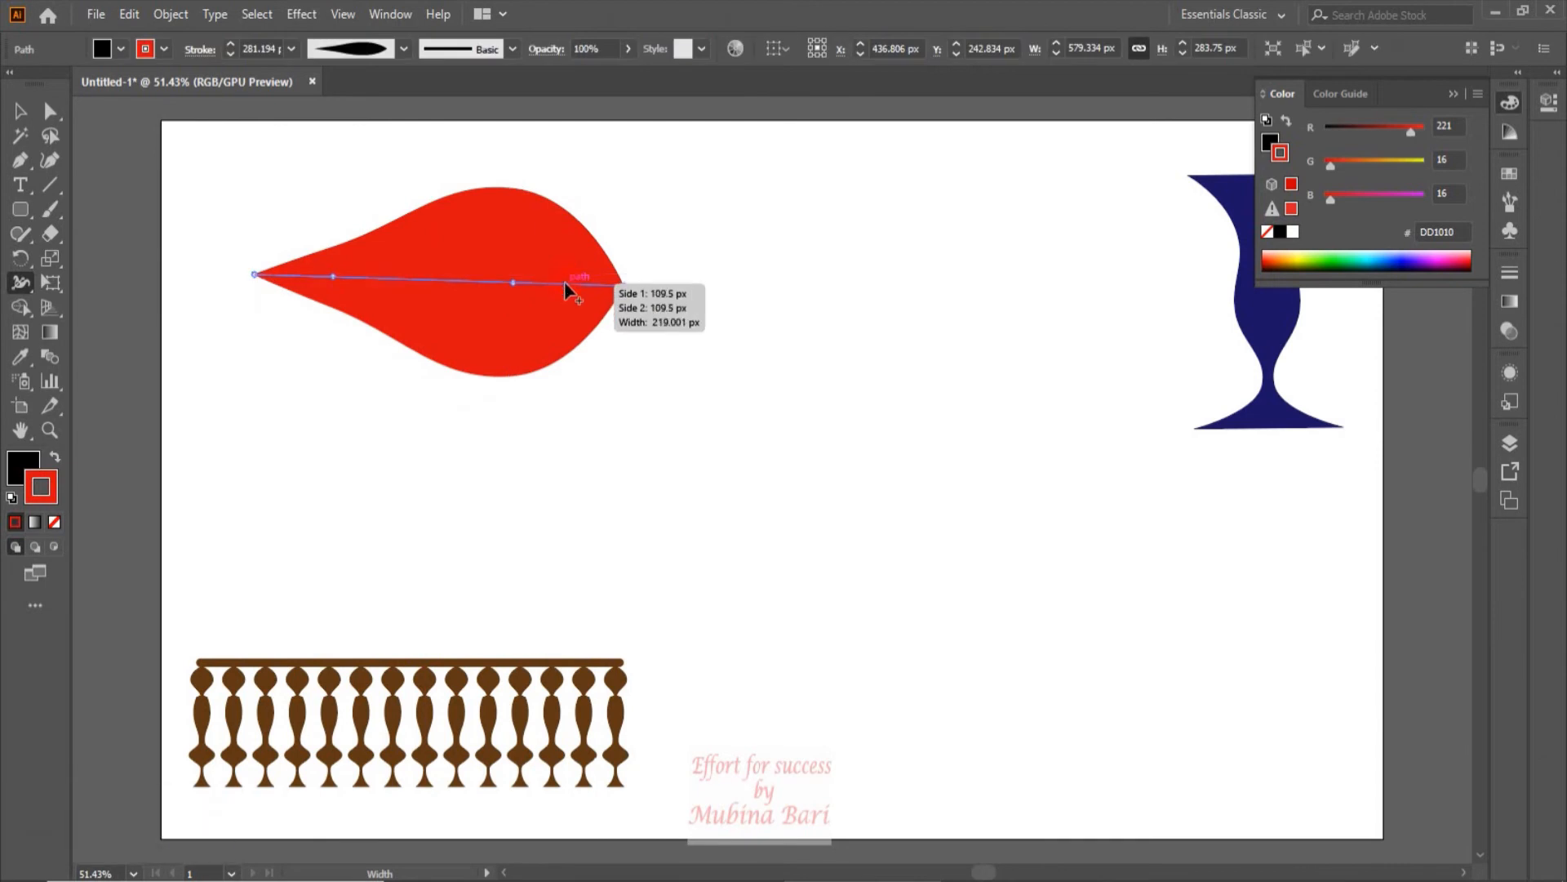
Step: Pinch only the lower side of the red shape at two points with the Width tool, and delete the shape
{"action": "left_click_drag", "start_coordinate": [565, 282], "coordinate": [567, 307]}
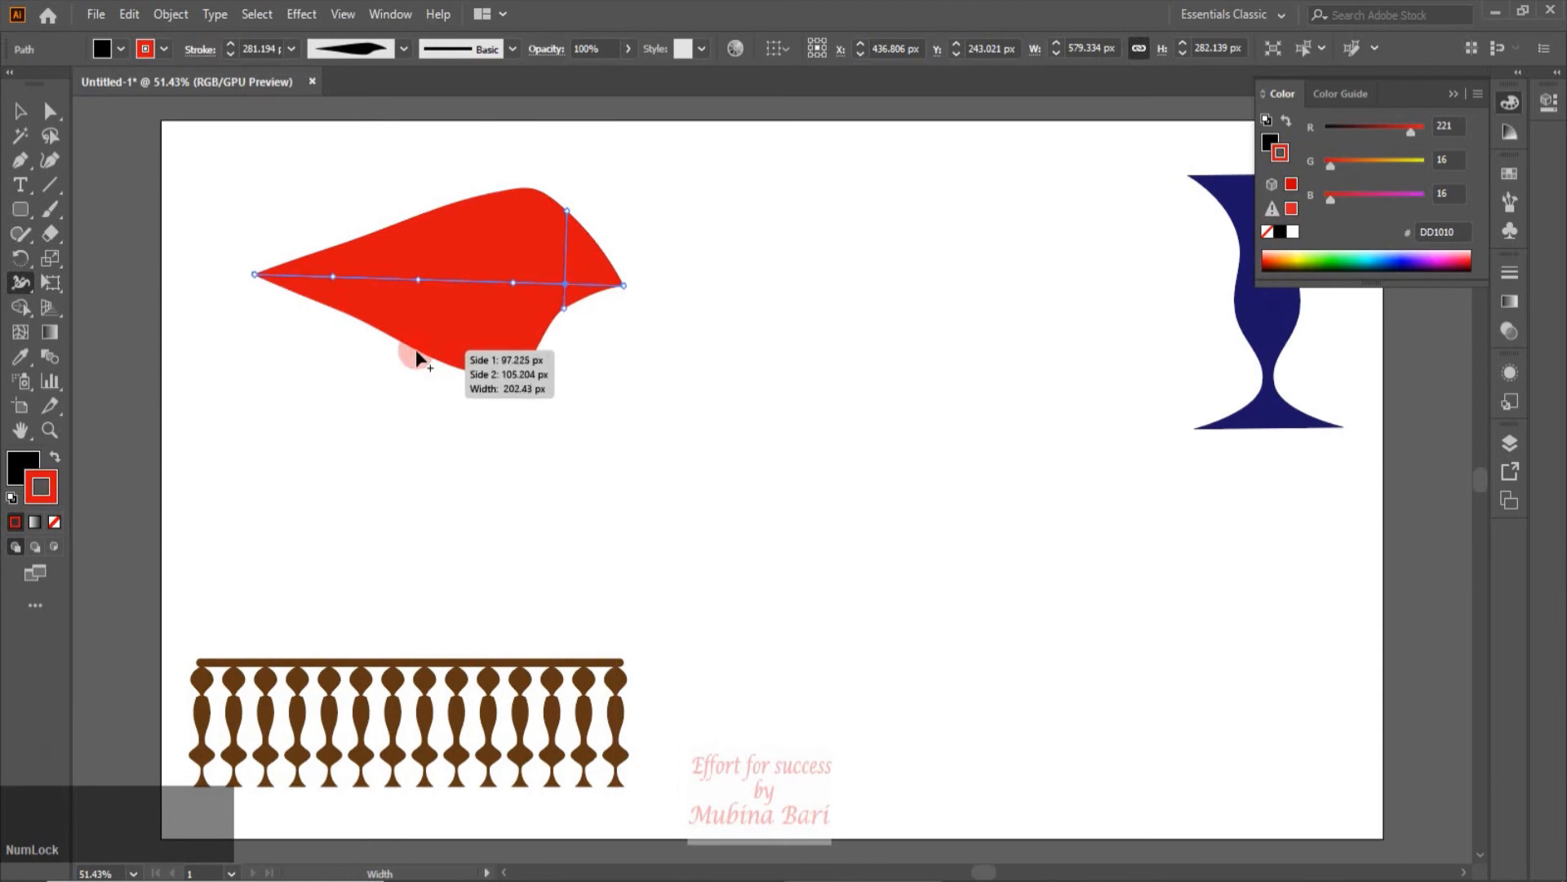
{"action": "left_click_drag", "start_coordinate": [402, 347], "coordinate": [413, 294]}
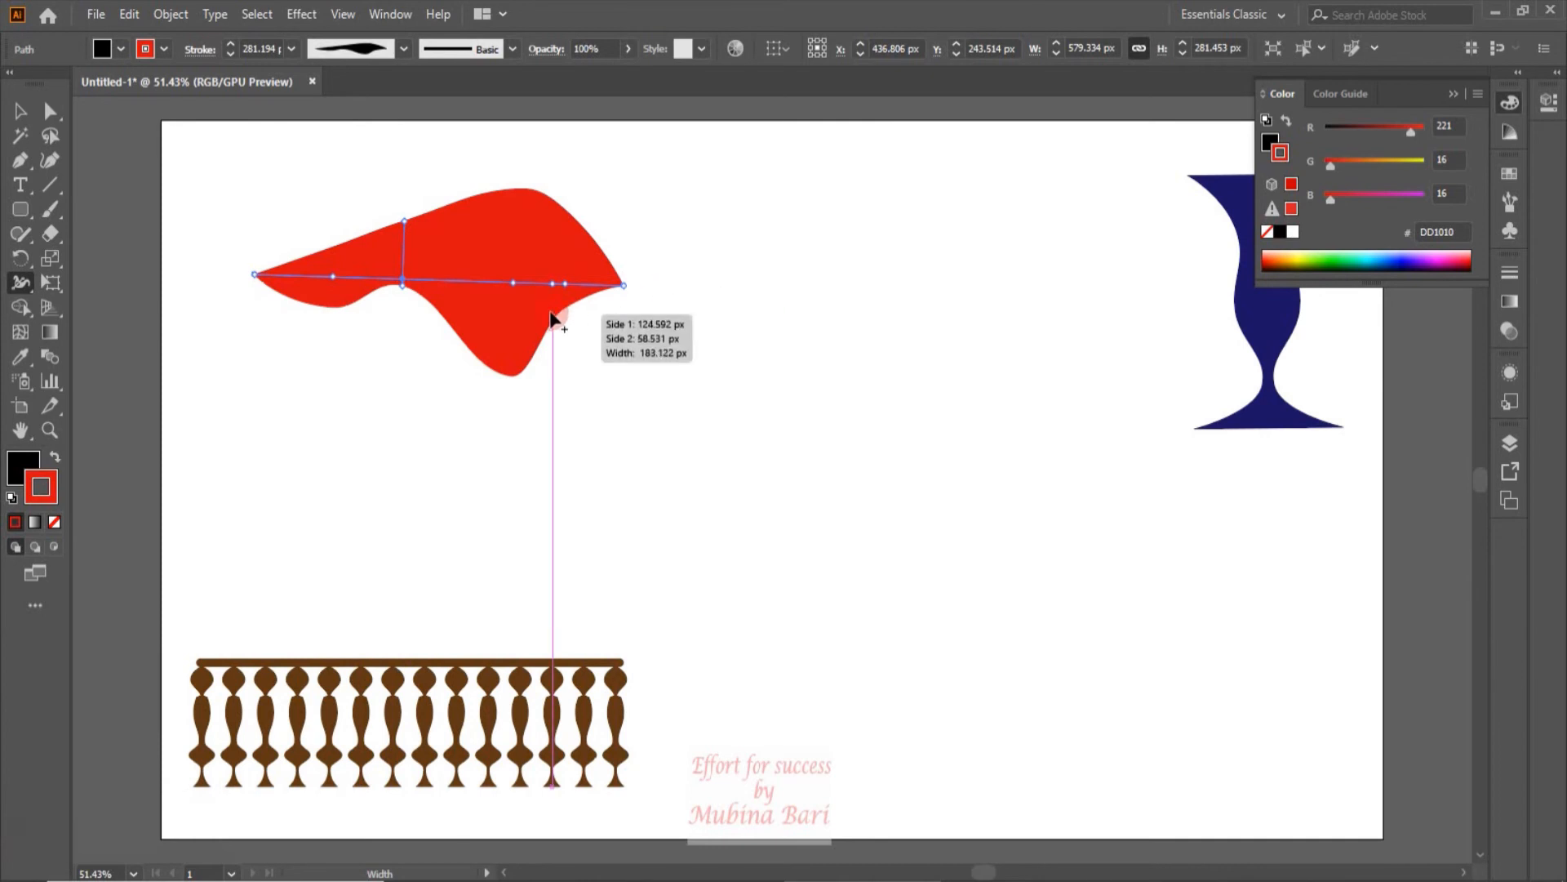
{"action": "left_click", "coordinate": [515, 292]}
{"action": "key", "text": "Delete"}
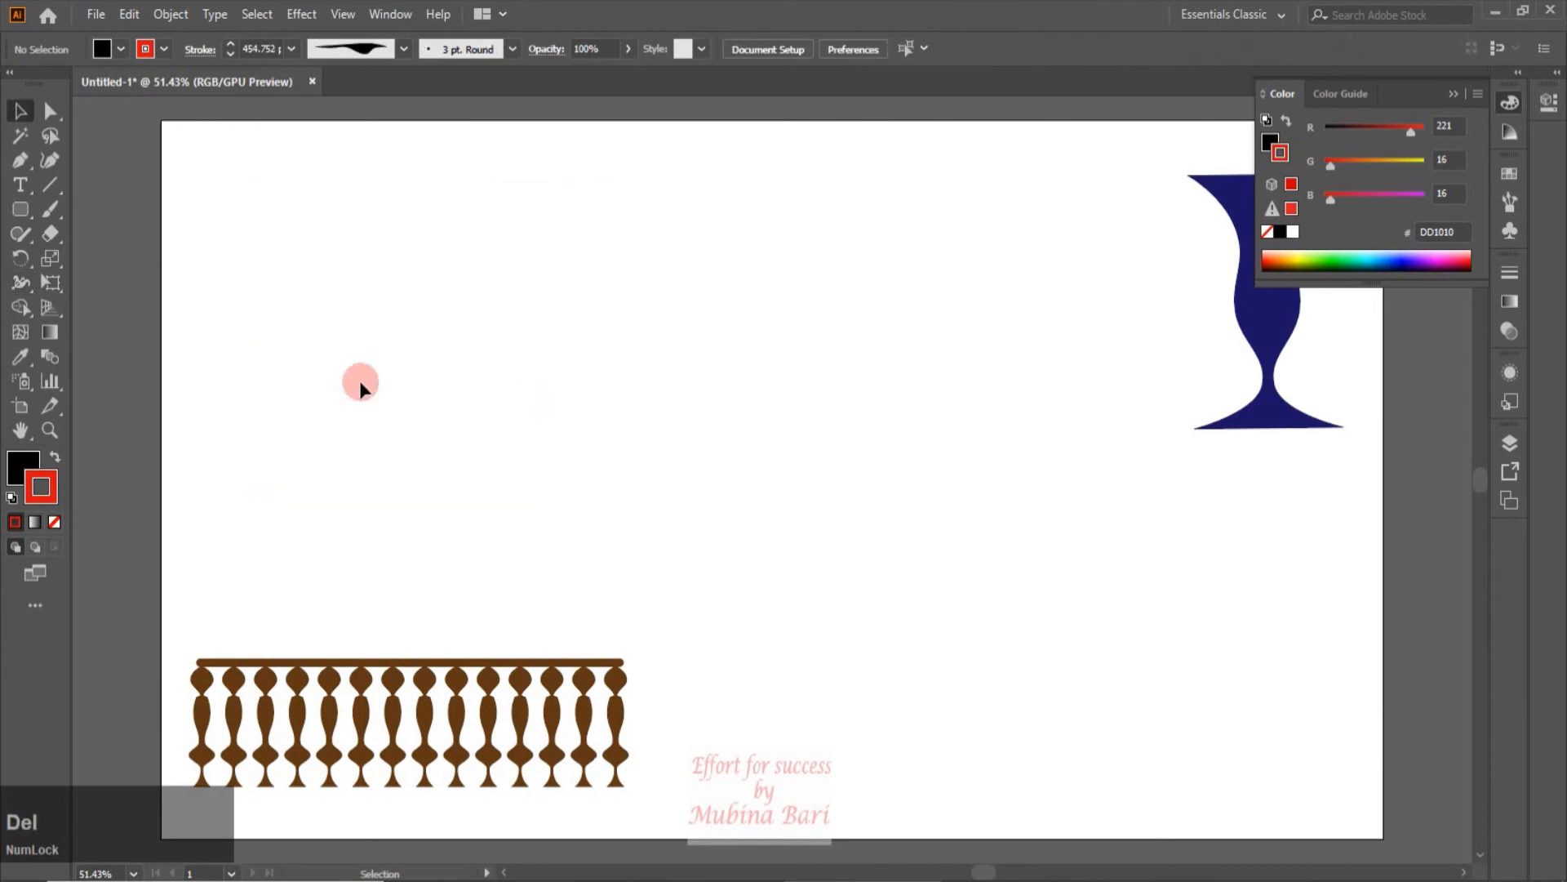
Step: Draw a short vertical line above the railing with the Pen tool
{"action": "left_click", "coordinate": [31, 166]}
{"action": "left_click", "coordinate": [361, 301]}
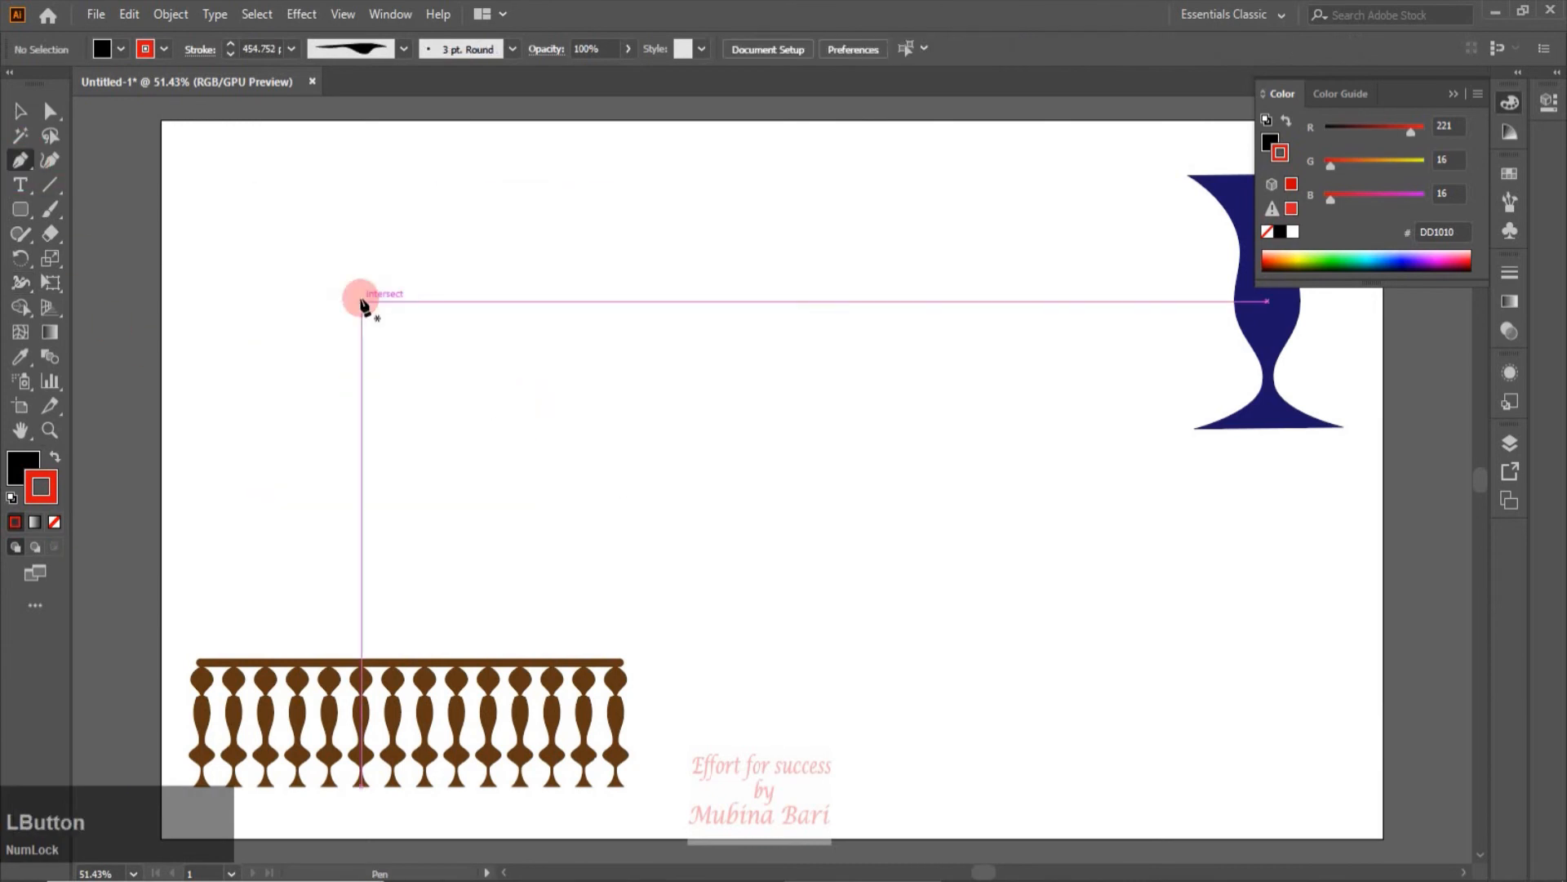
{"action": "left_click", "coordinate": [361, 446]}
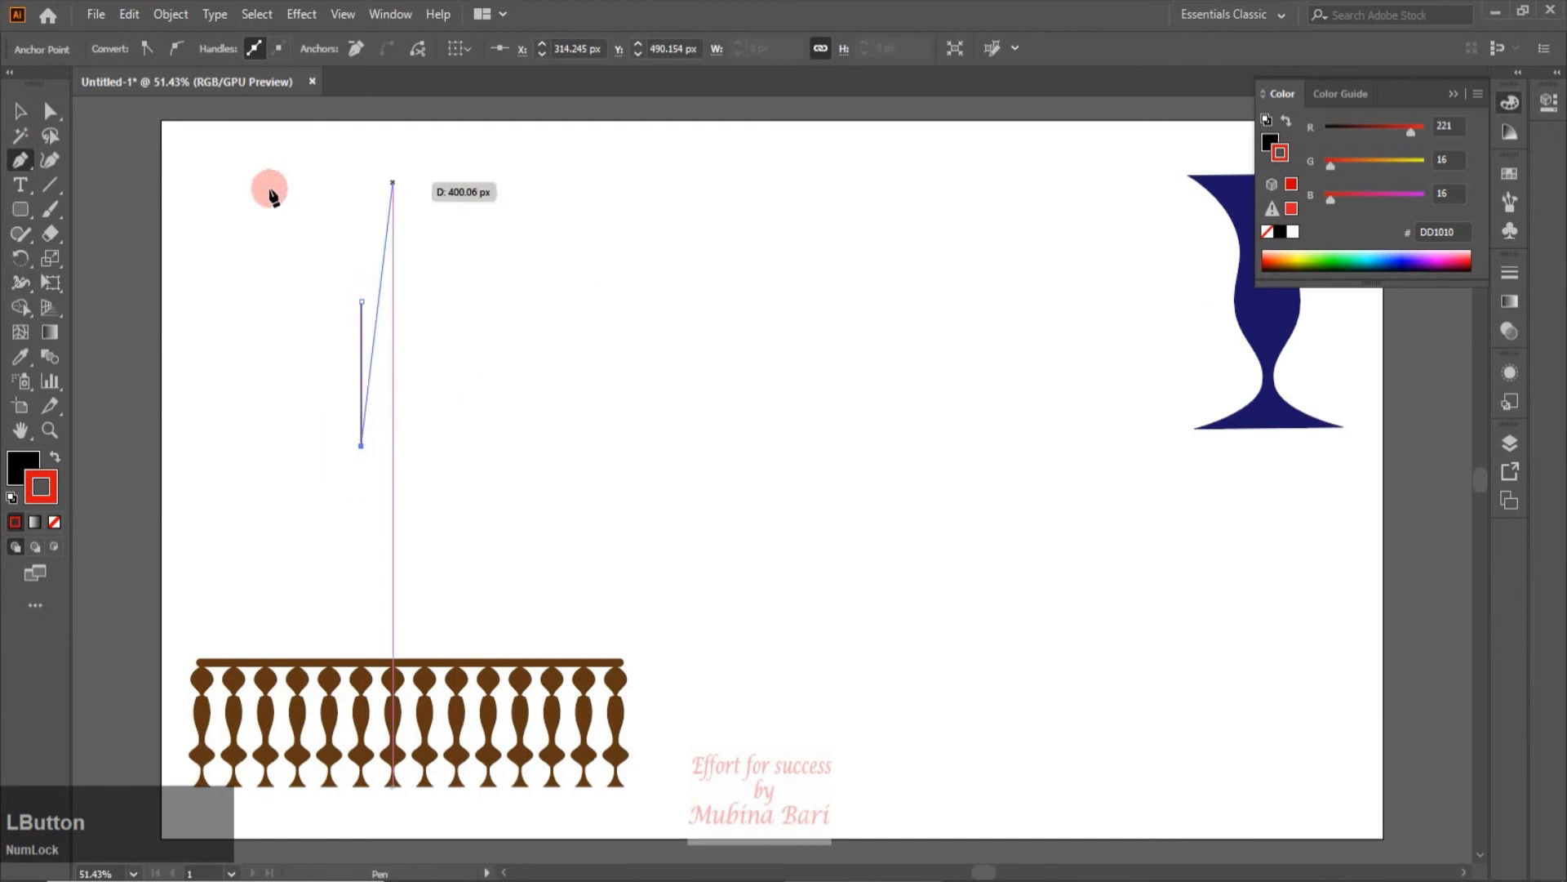
Step: Widen the vertical line's ends with the Width tool into a red tapered cup about 192 px wide at the top, and place it left of the goblet
{"action": "left_click", "coordinate": [18, 111]}
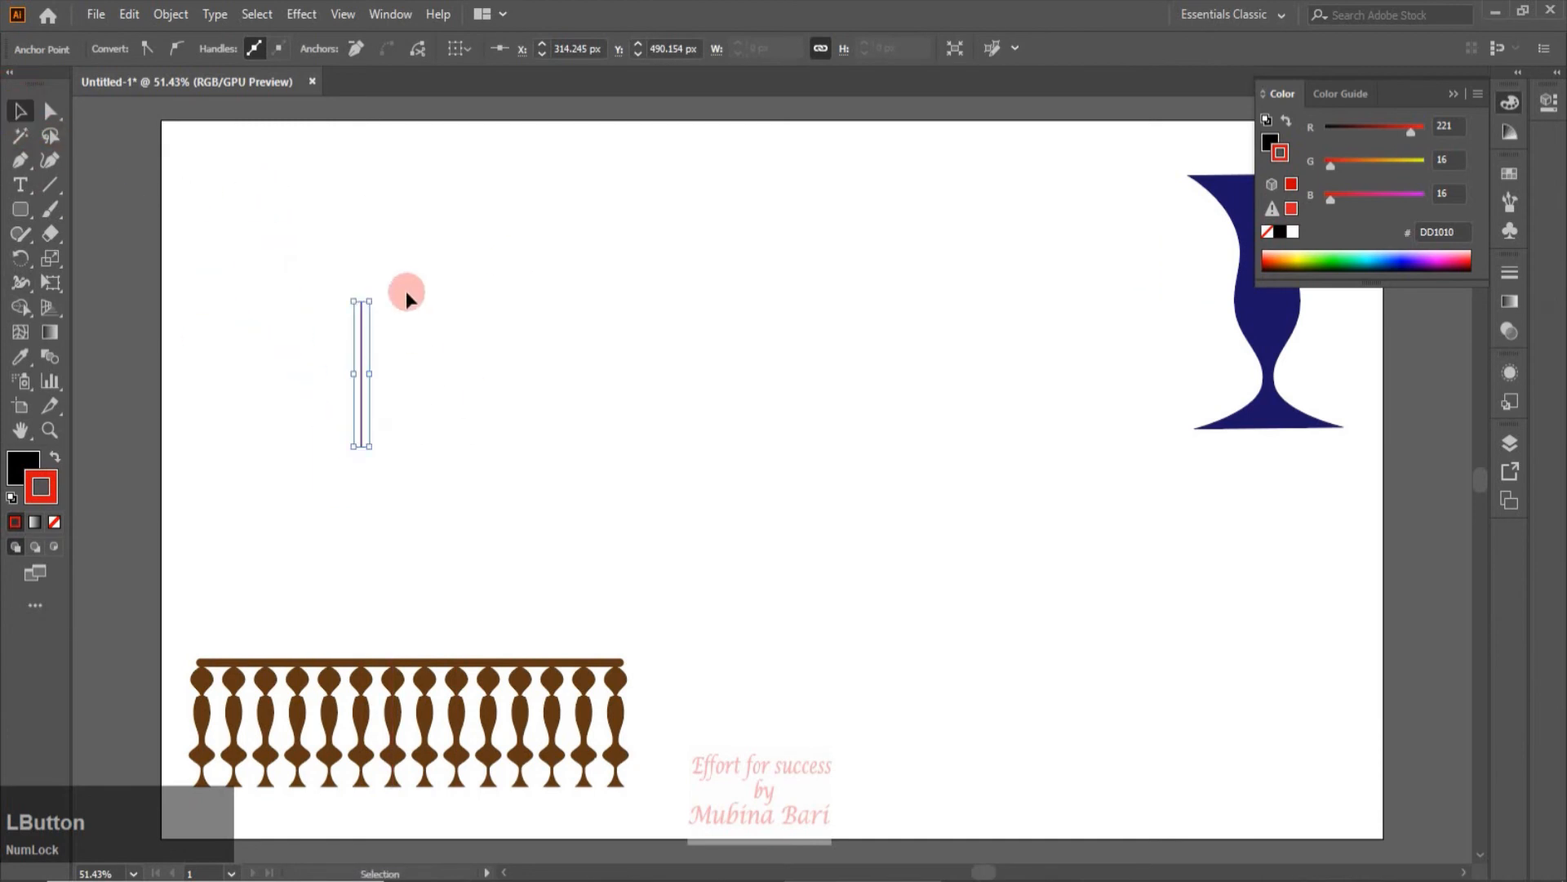
{"action": "left_click", "coordinate": [20, 283]}
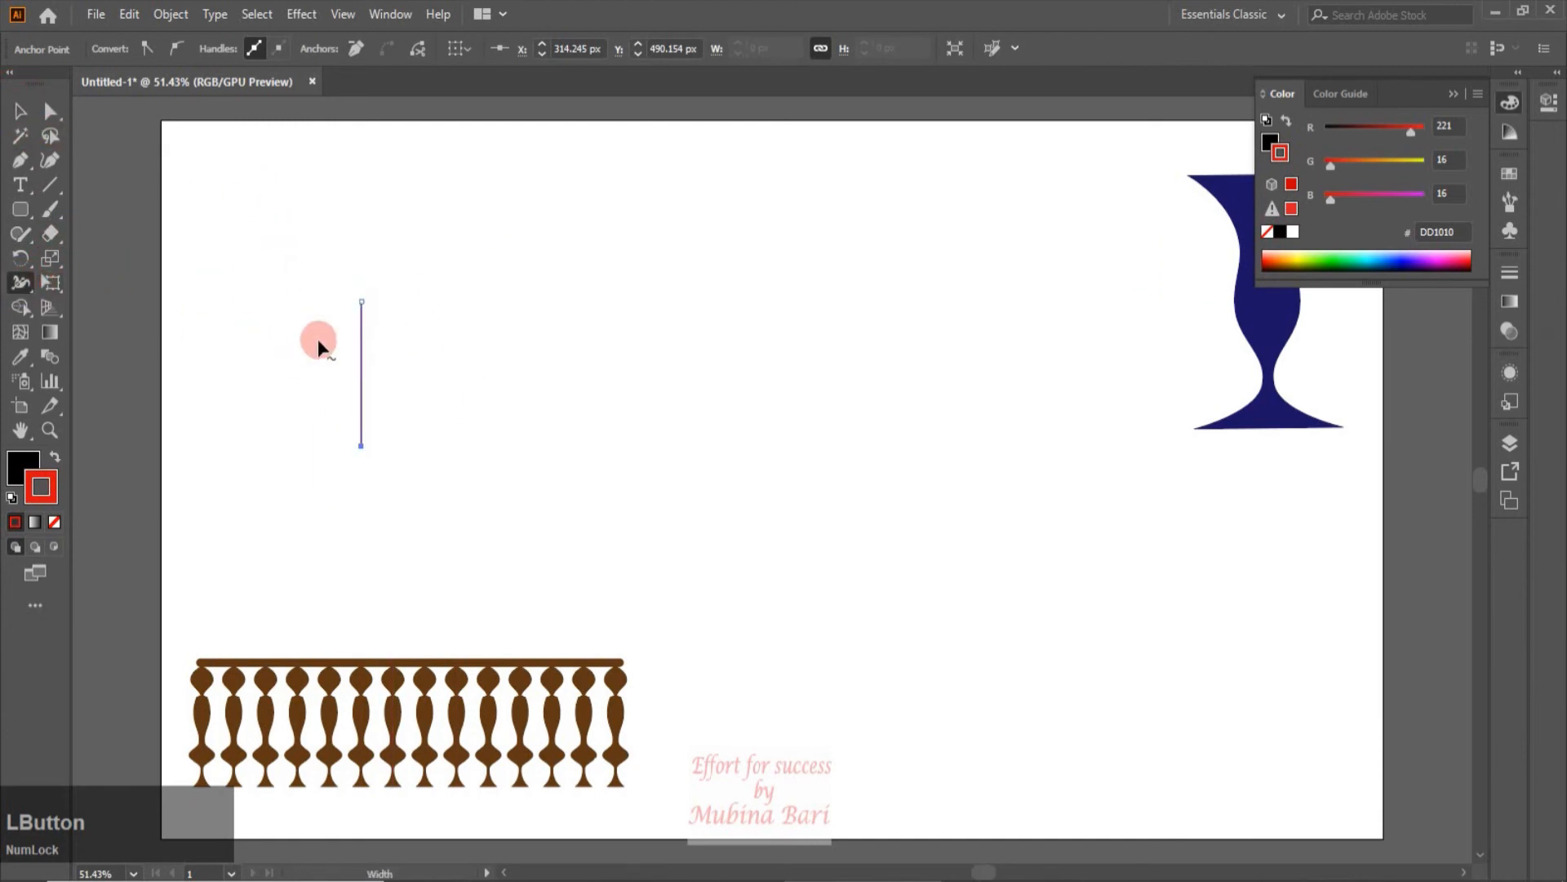
{"action": "mouse_move", "coordinate": [364, 304]}
{"action": "left_mouse_down"}
{"action": "mouse_move", "coordinate": [423, 308]}
{"action": "mouse_move", "coordinate": [401, 353]}
{"action": "mouse_move", "coordinate": [360, 356]}
{"action": "mouse_move", "coordinate": [361, 382]}
{"action": "left_mouse_up"}
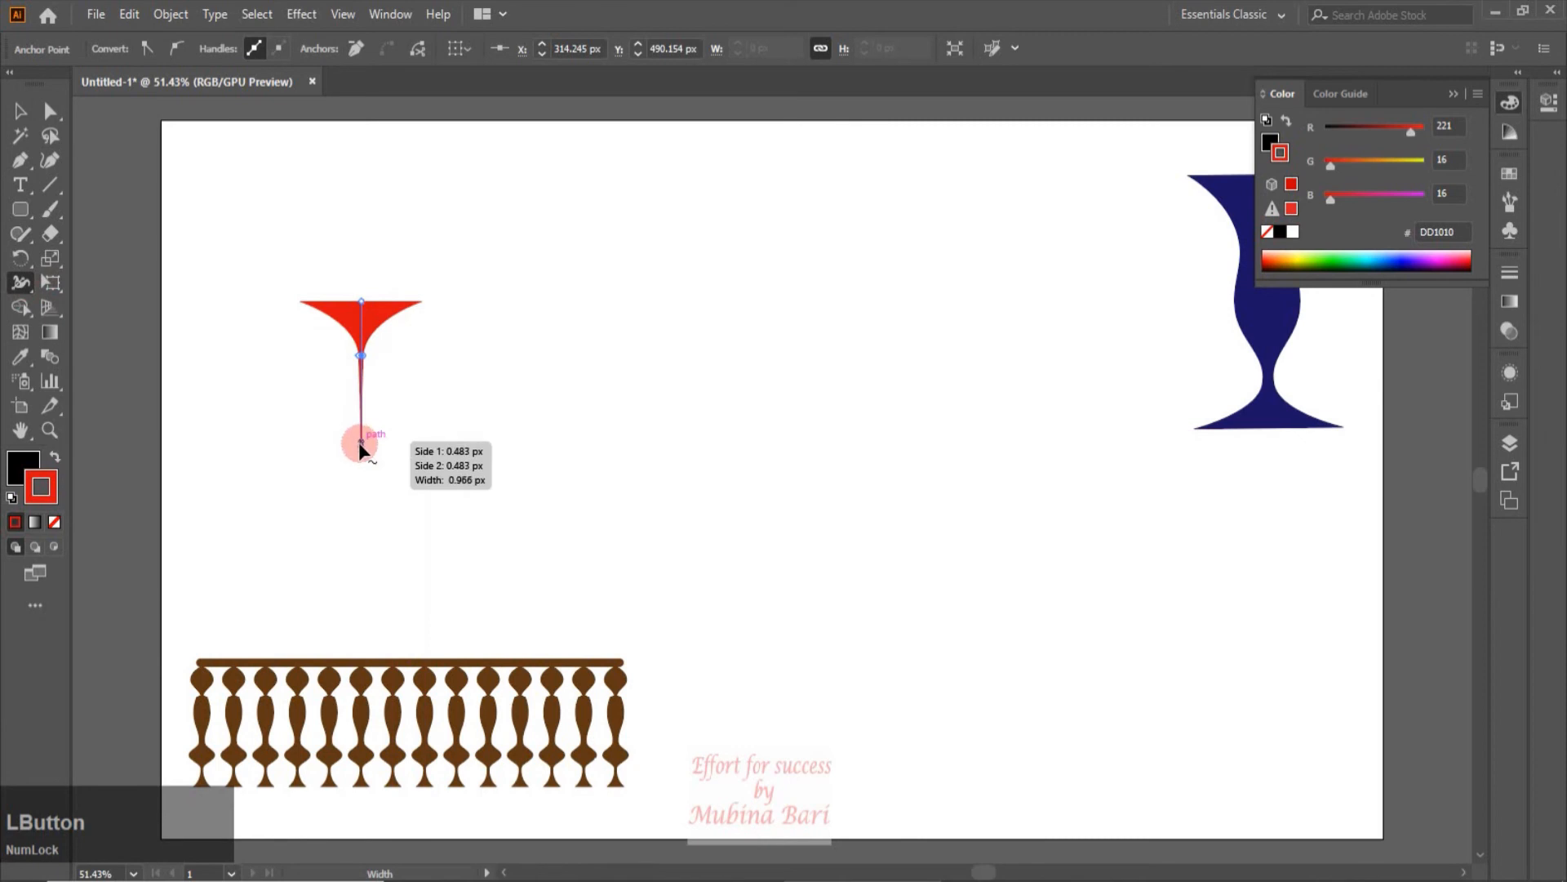
{"action": "mouse_move", "coordinate": [362, 448]}
{"action": "left_mouse_down"}
{"action": "mouse_move", "coordinate": [414, 448]}
{"action": "mouse_move", "coordinate": [379, 448]}
{"action": "left_mouse_up"}
{"action": "left_click_drag", "start_coordinate": [362, 356], "coordinate": [1108, 325]}
{"action": "key", "text": "v"}
{"action": "left_click", "coordinate": [178, 164]}
{"action": "left_click", "coordinate": [832, 303]}
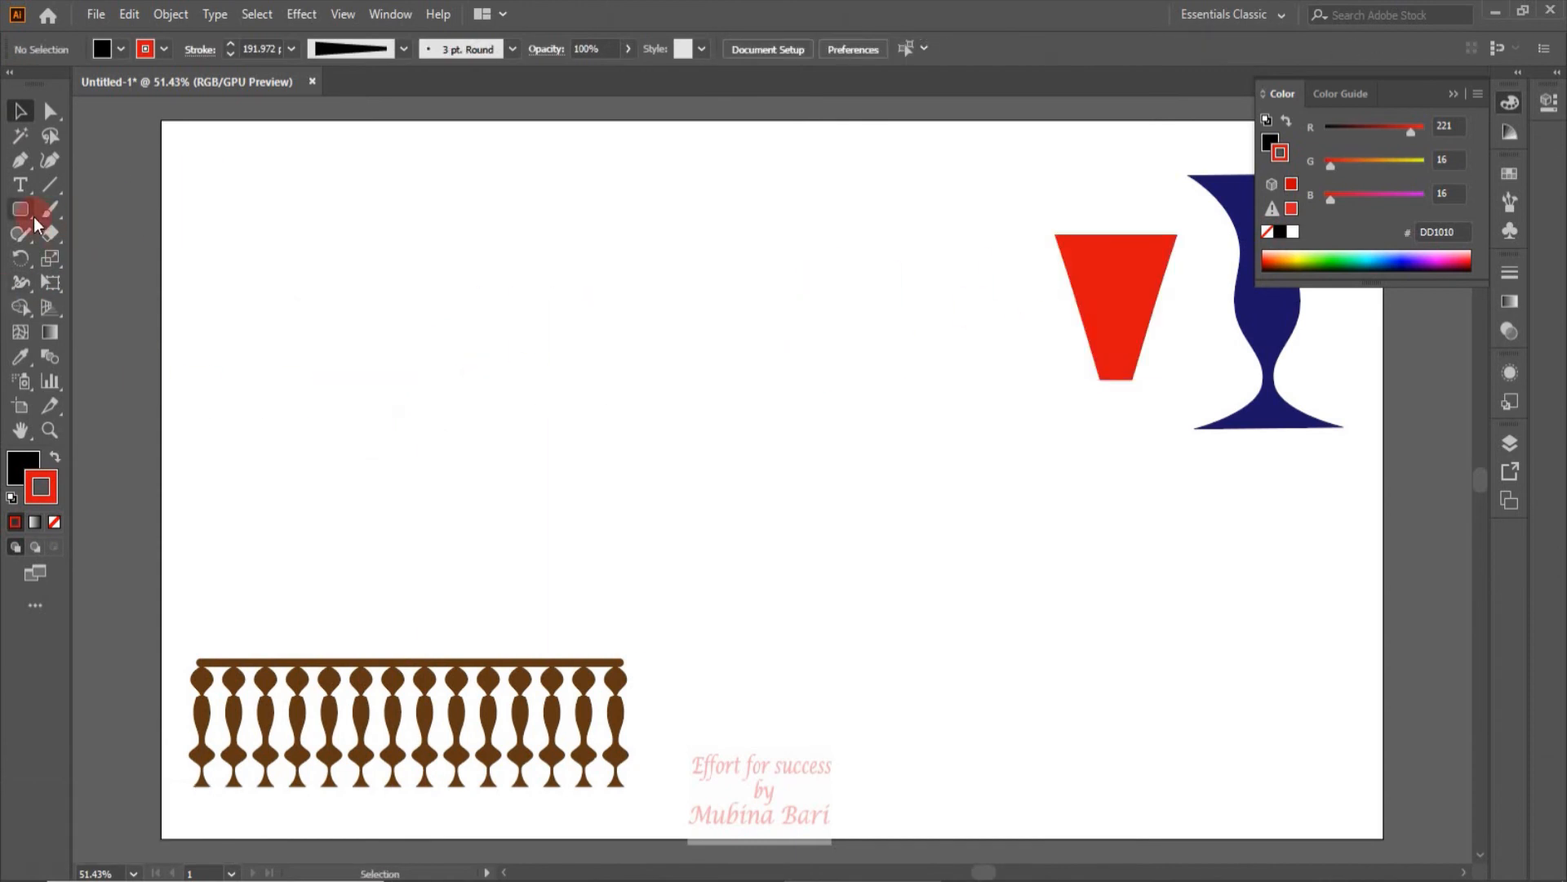
Step: Draw an ellipse about 285 px by 255 px above the railing and remove its fill
{"action": "left_click_drag", "start_coordinate": [22, 217], "coordinate": [116, 261]}
{"action": "left_click_drag", "start_coordinate": [403, 301], "coordinate": [585, 470]}
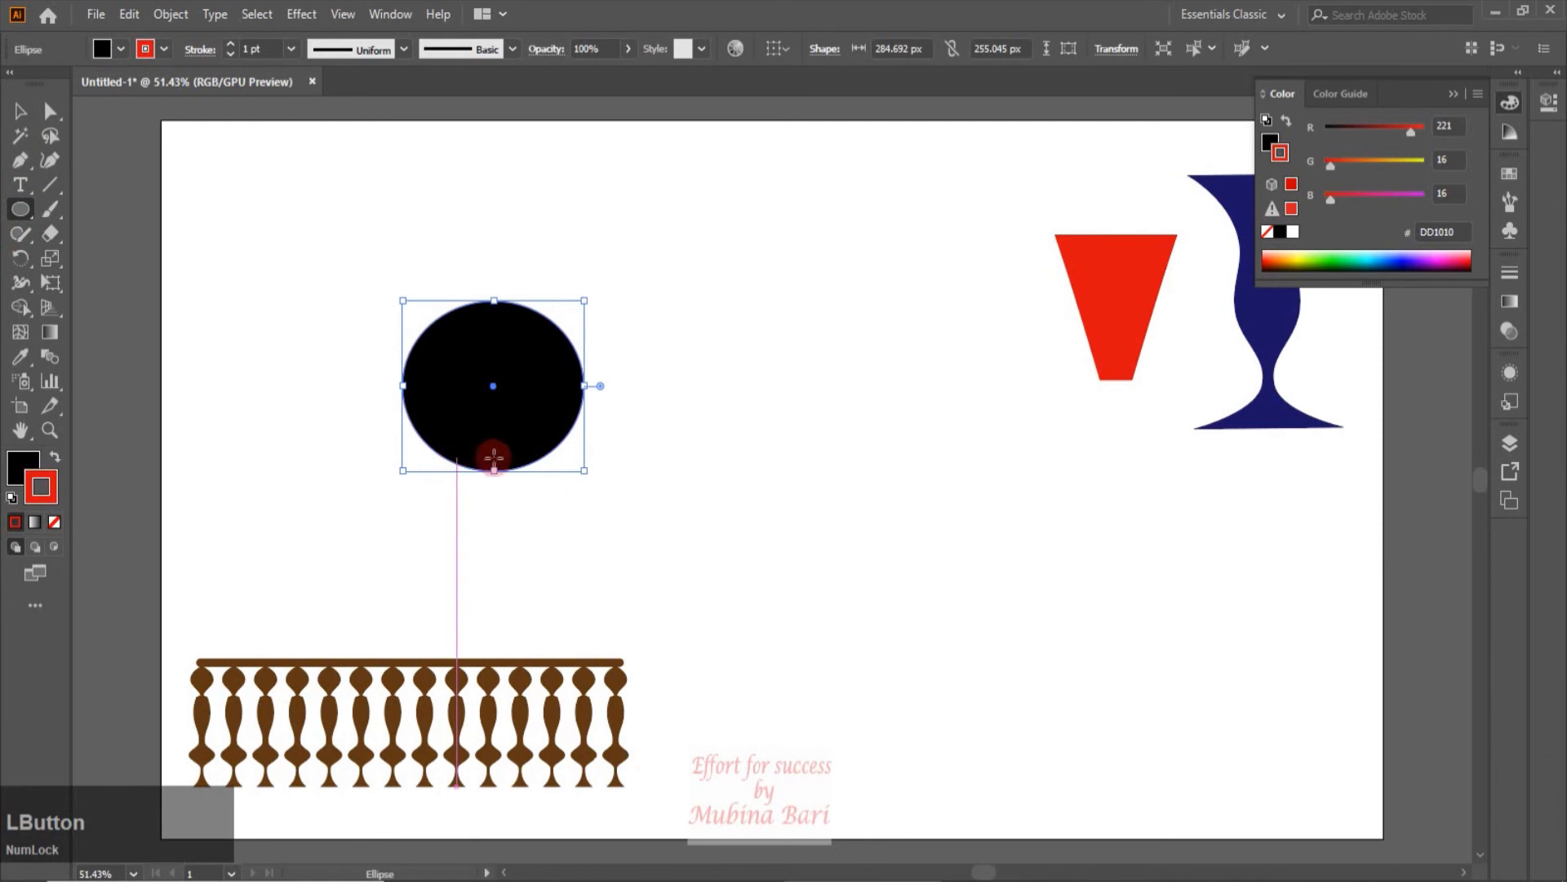
{"action": "left_click", "coordinate": [22, 467]}
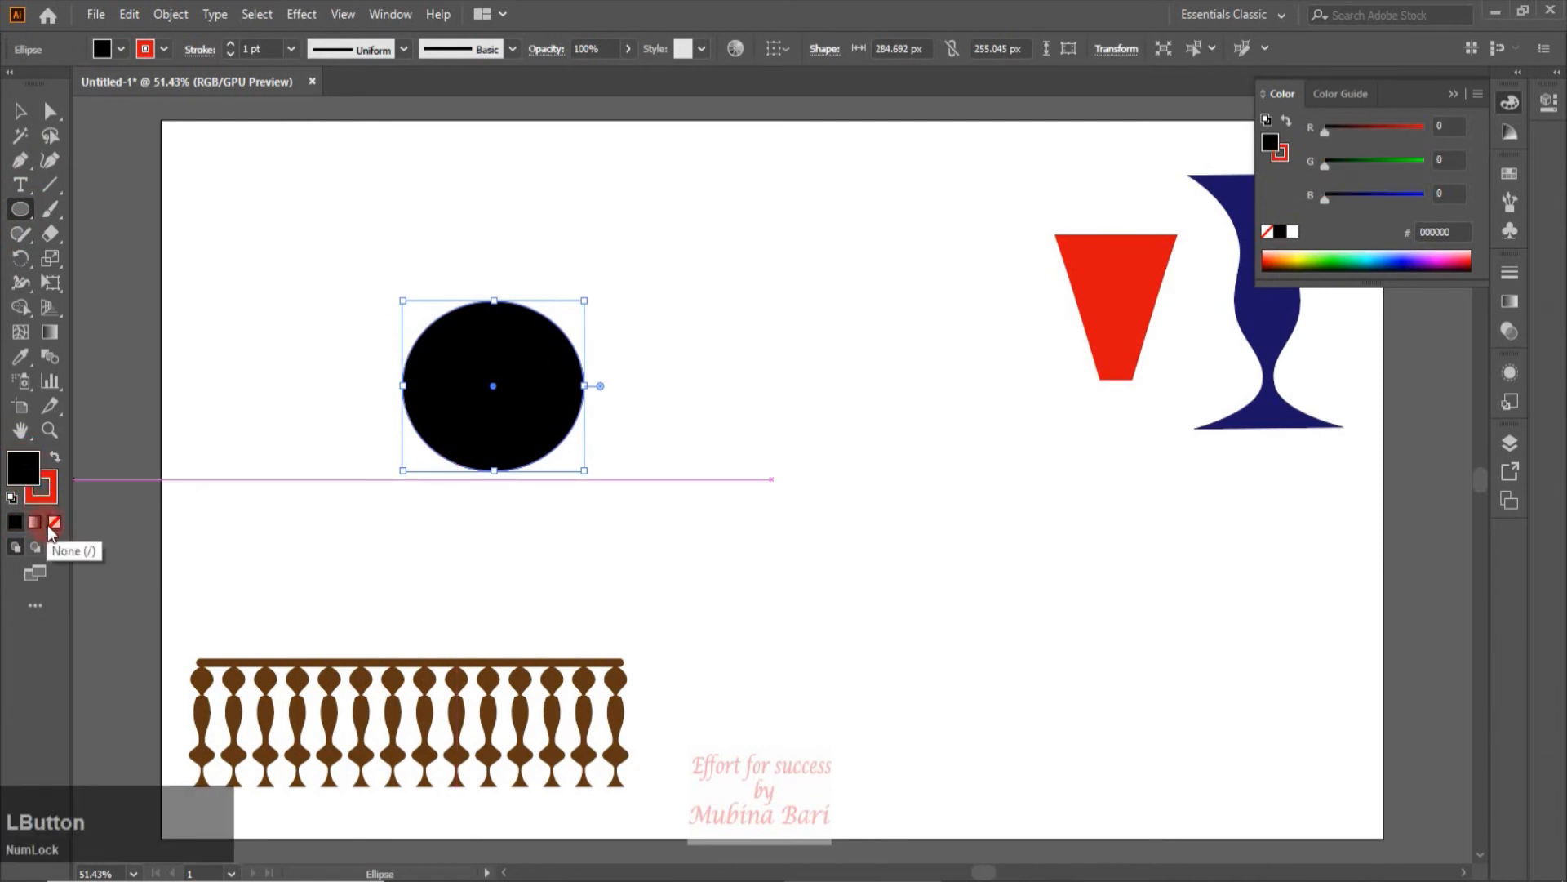
{"action": "left_click", "coordinate": [51, 525]}
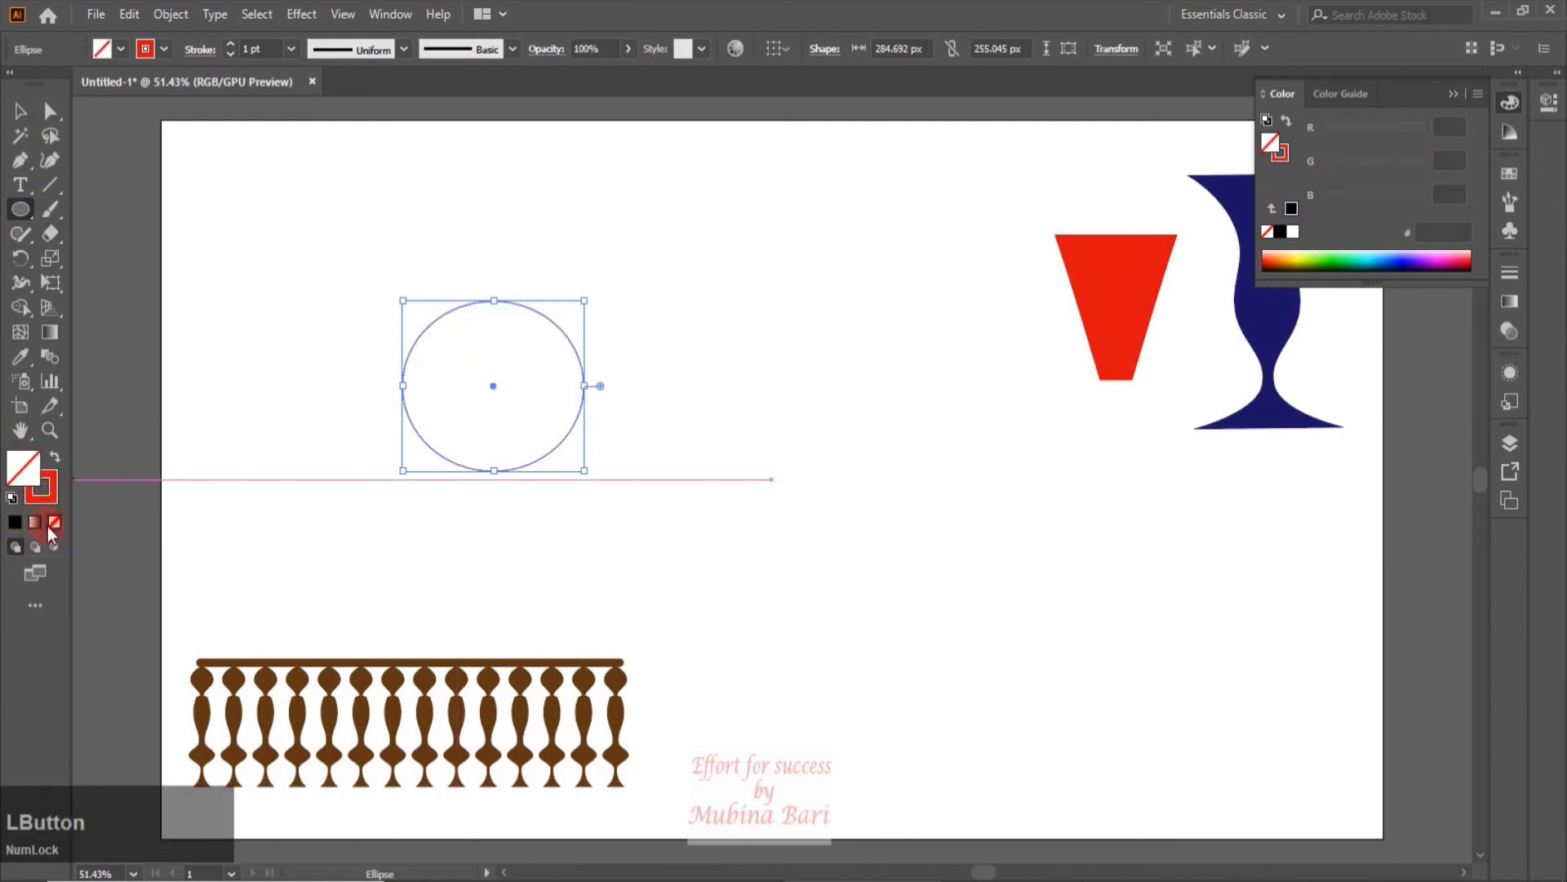
Step: Set the ellipse's stroke color to the purple swatch and deselect it
{"action": "left_click", "coordinate": [145, 50]}
{"action": "left_click", "coordinate": [189, 112]}
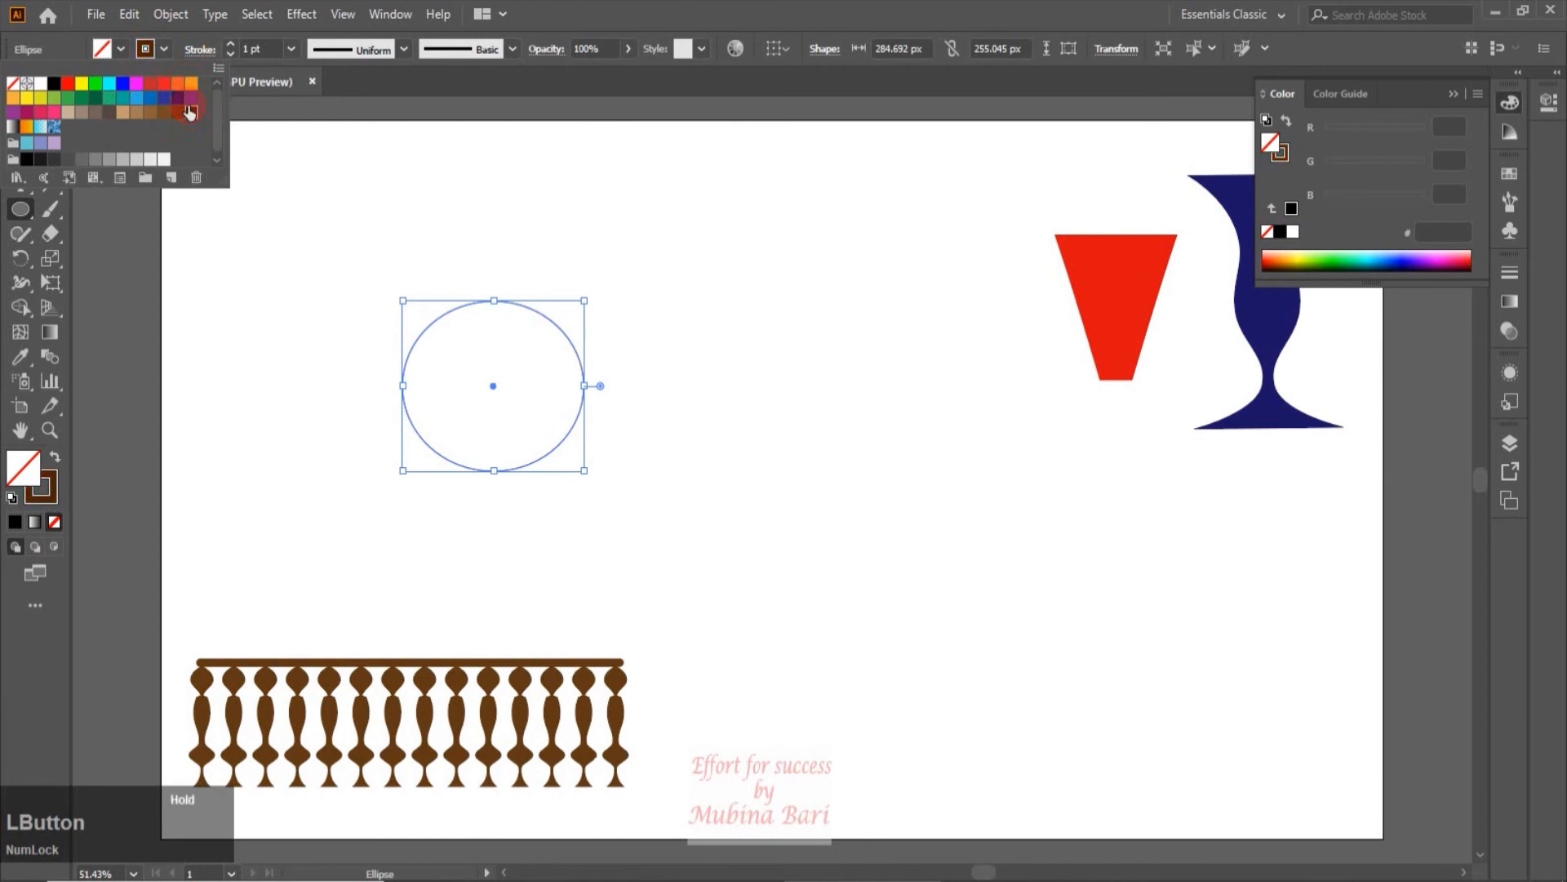
{"action": "double_click", "coordinate": [191, 104]}
{"action": "key", "text": "Return"}
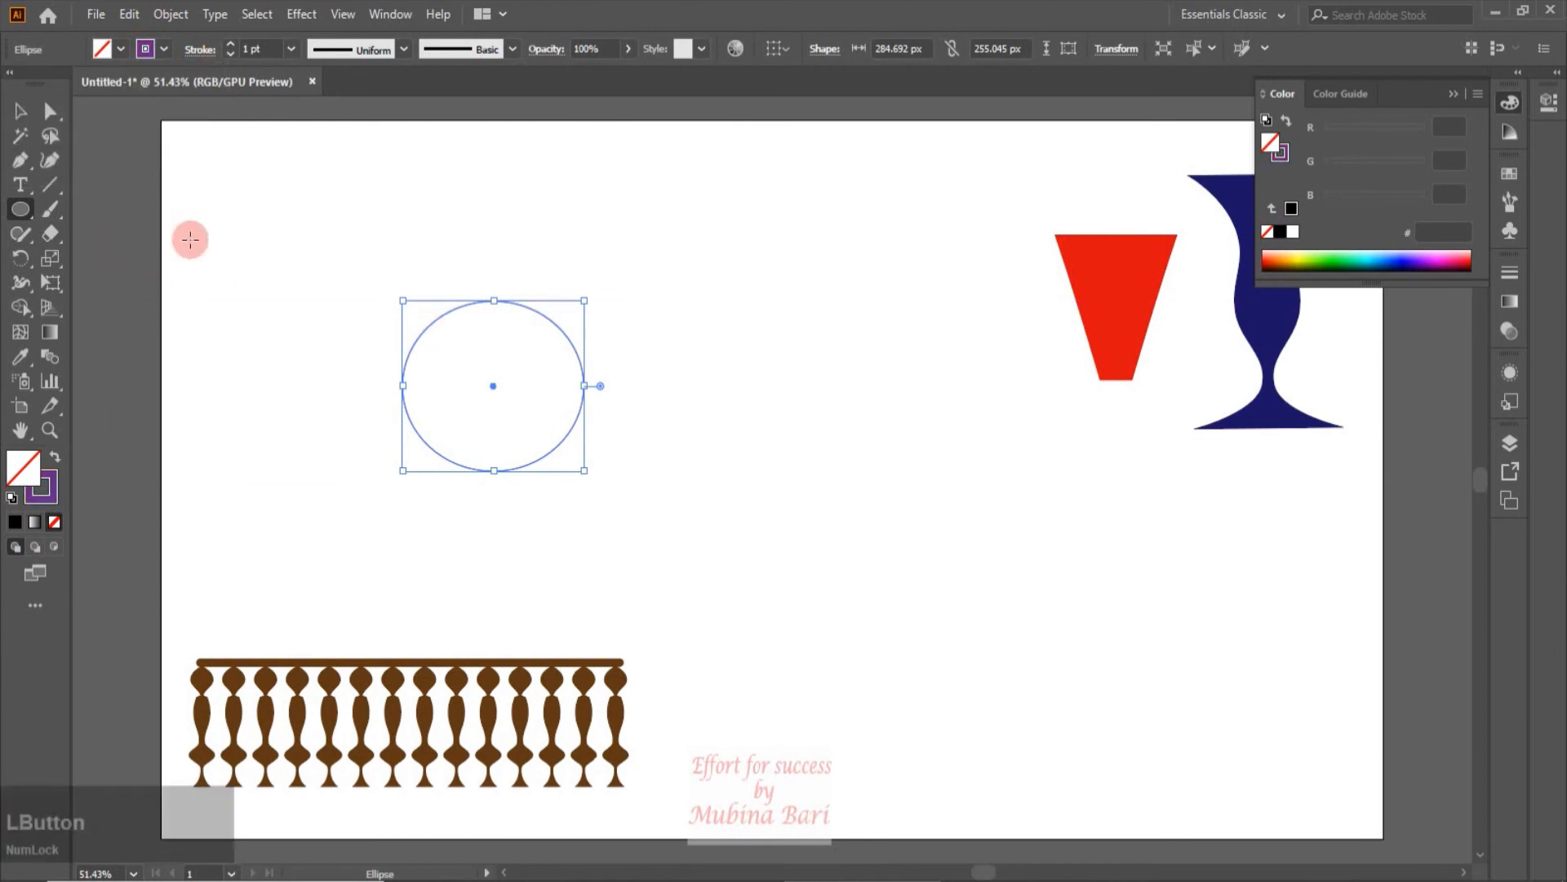
{"action": "left_click", "coordinate": [21, 114]}
{"action": "left_click", "coordinate": [272, 199]}
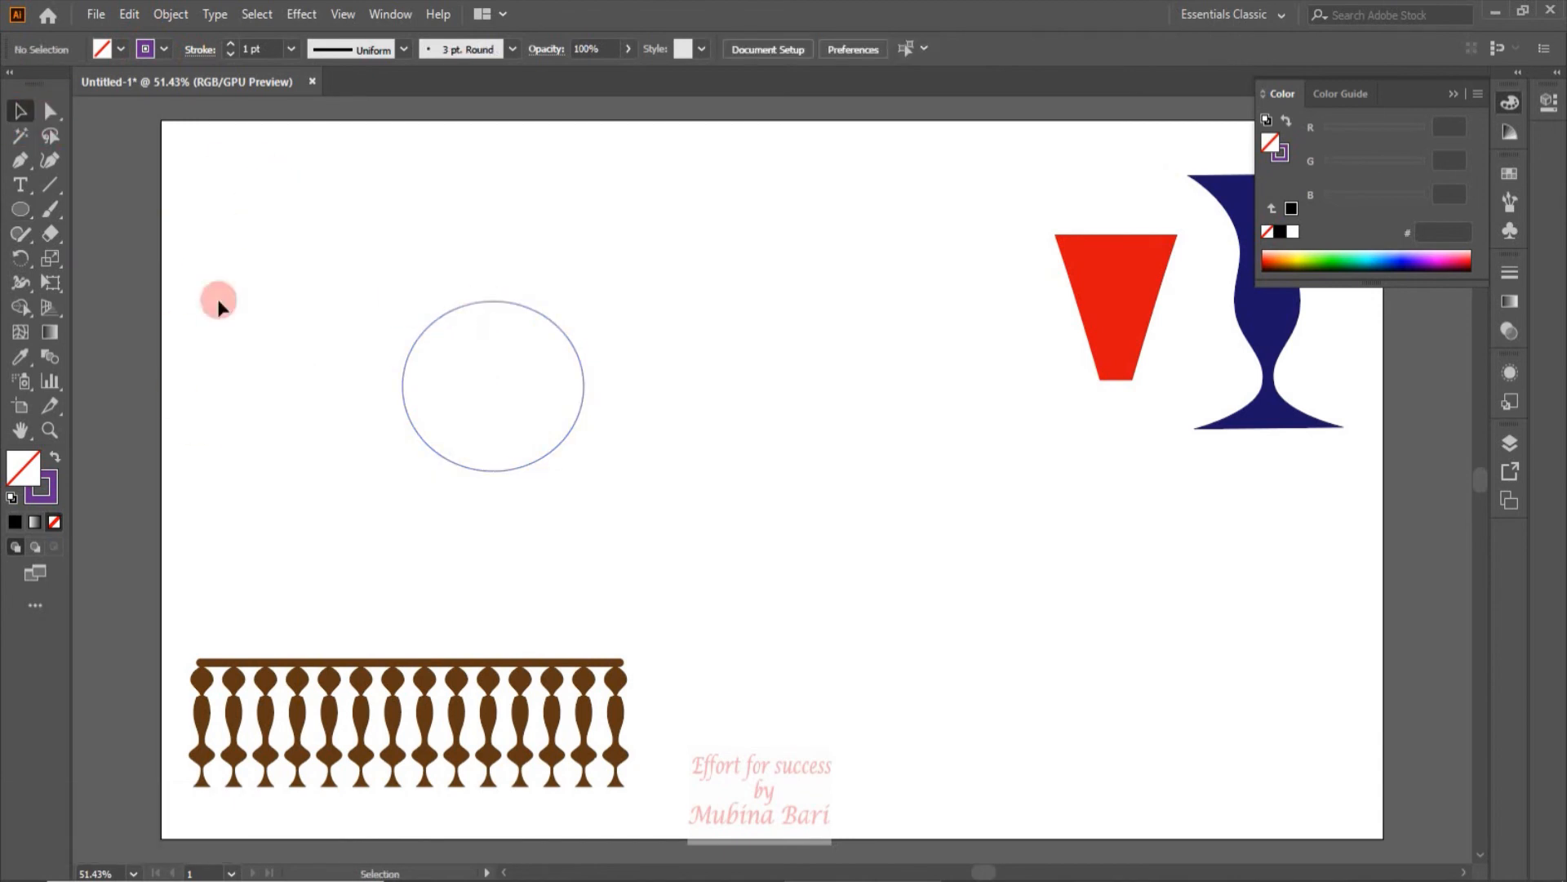
Step: Widen the ellipse's outline at its upper right to about 75 pt with the Width tool, and move the ring left of the red cup
{"action": "left_click", "coordinate": [426, 333]}
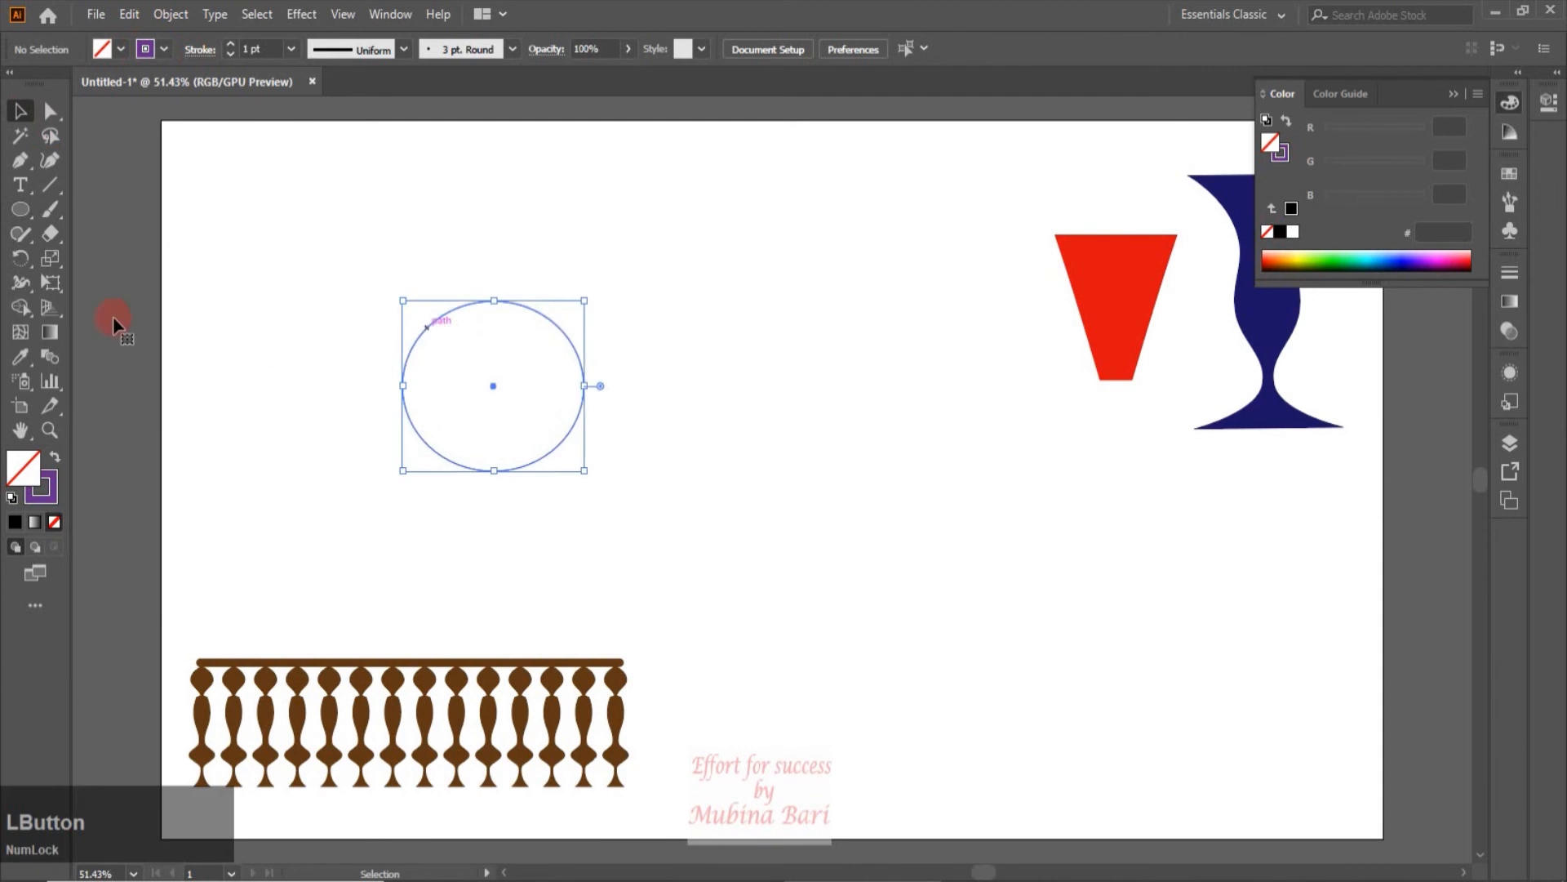
{"action": "left_click", "coordinate": [21, 283]}
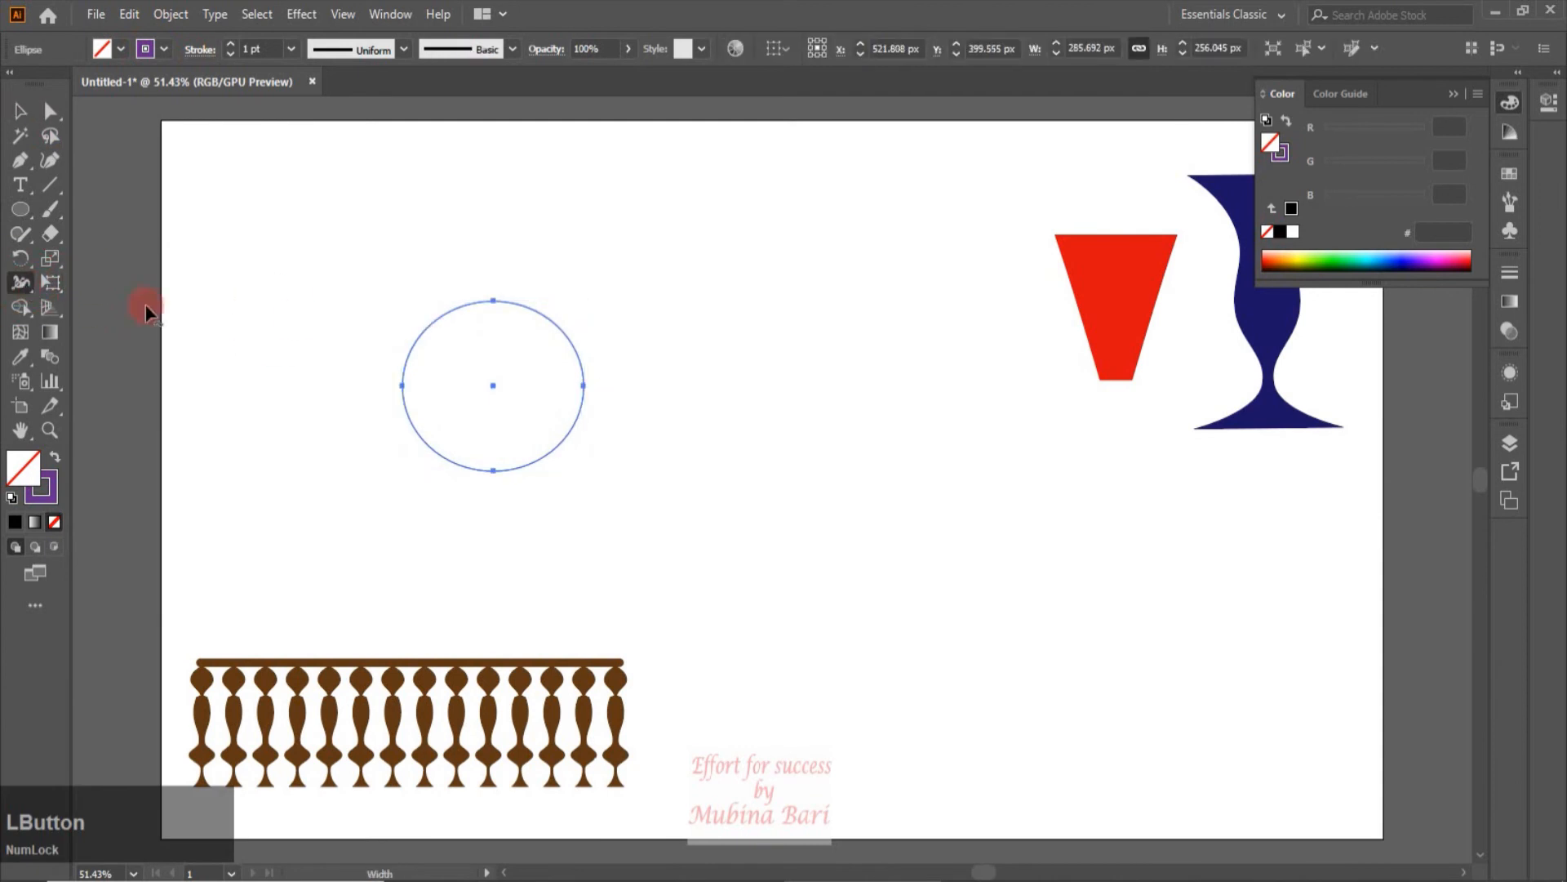
{"action": "mouse_move", "coordinate": [532, 307]}
{"action": "left_mouse_down"}
{"action": "mouse_move", "coordinate": [518, 332]}
{"action": "mouse_move", "coordinate": [482, 330]}
{"action": "left_mouse_up"}
{"action": "left_click", "coordinate": [237, 232]}
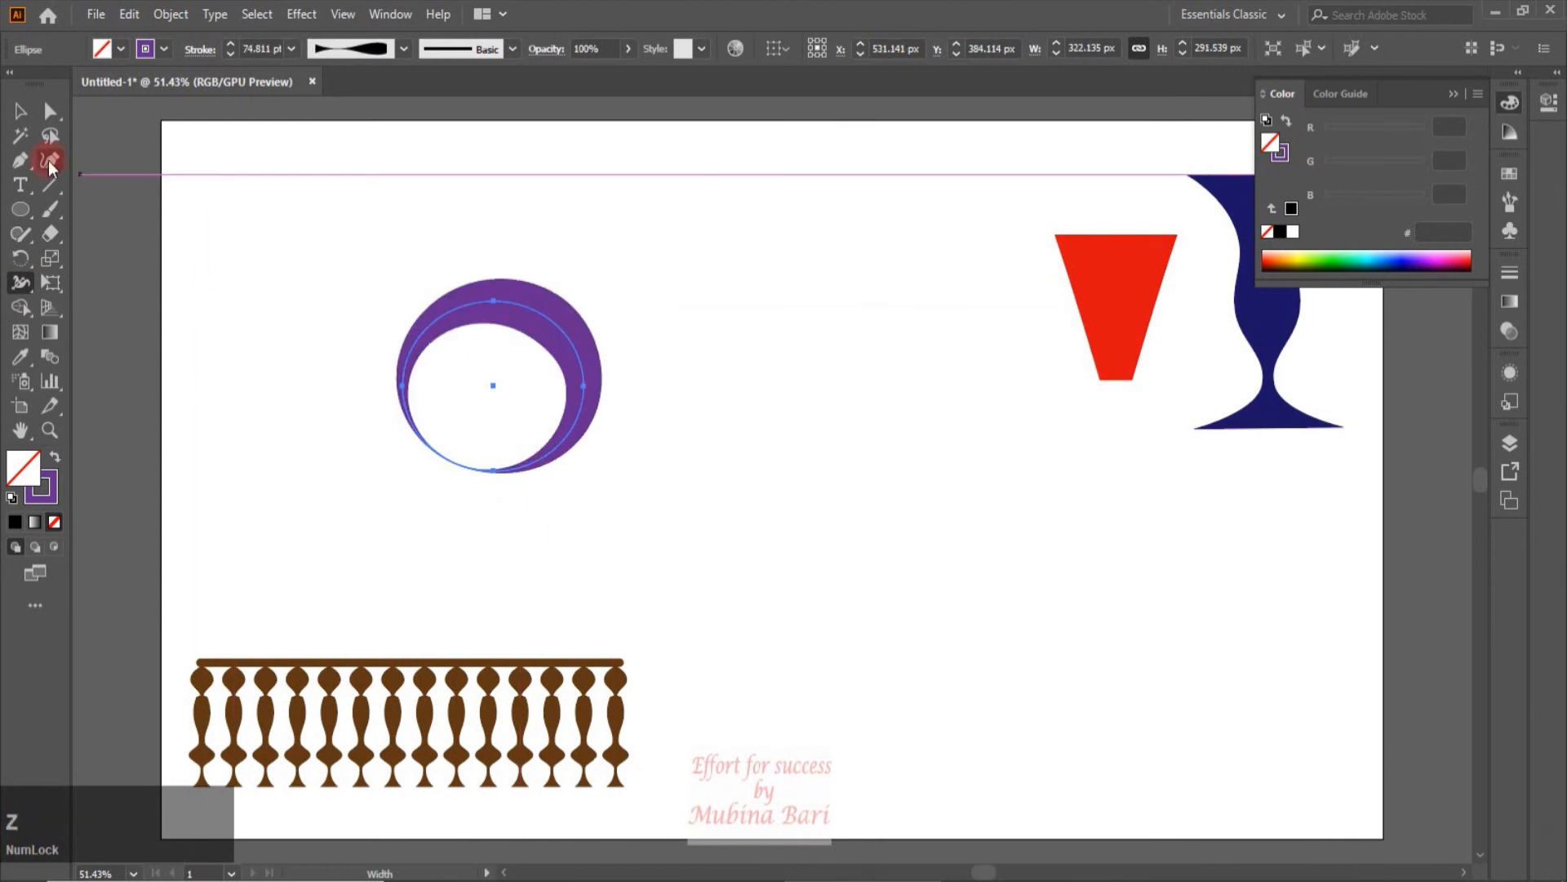
{"action": "left_click", "coordinate": [20, 111]}
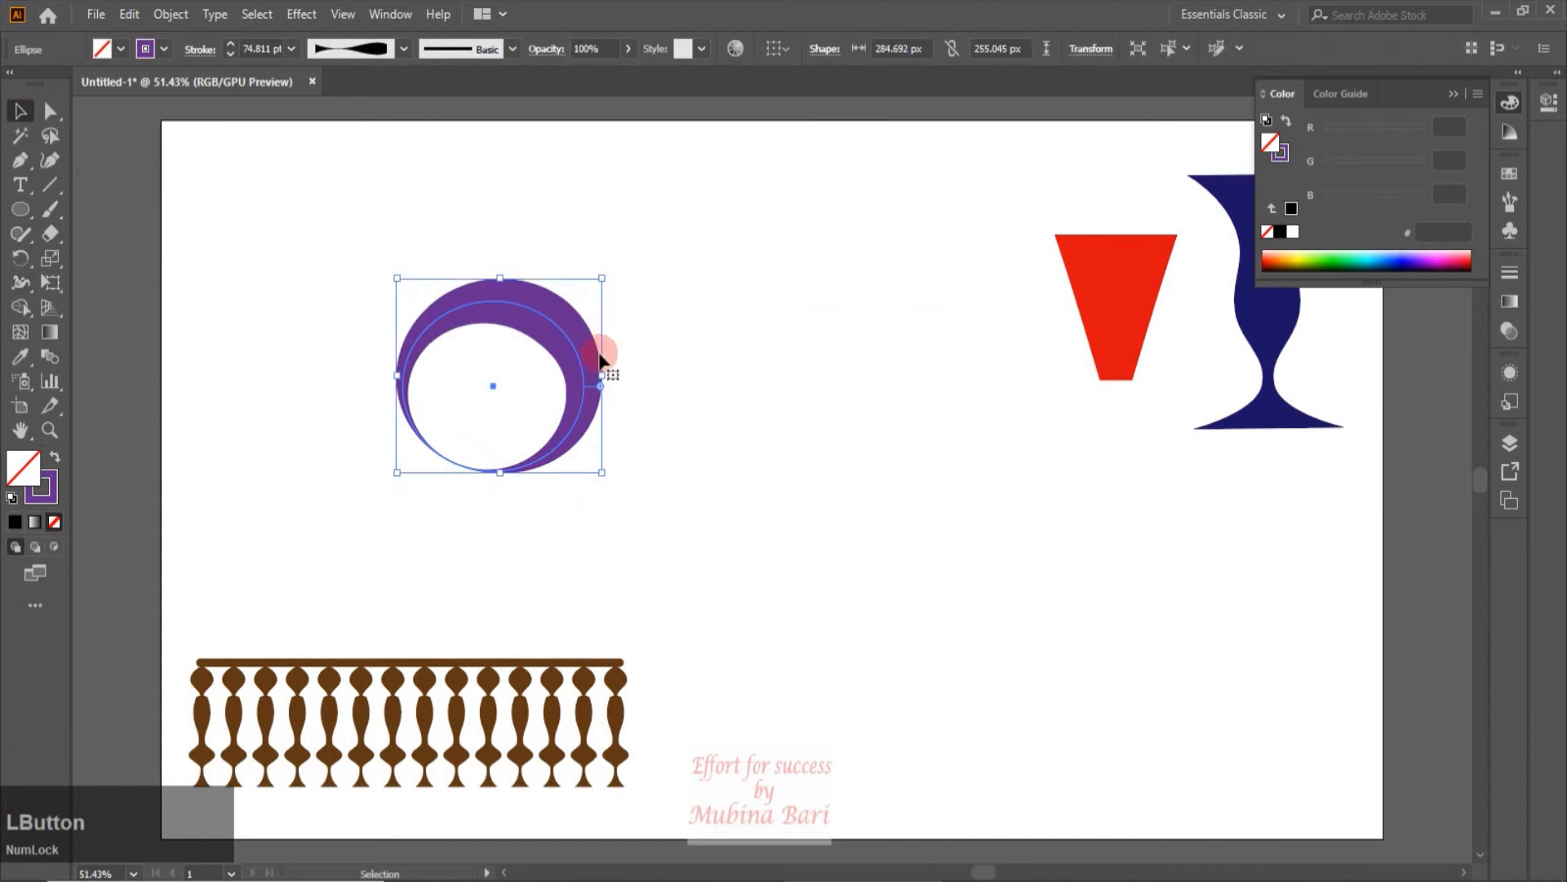
{"action": "left_click_drag", "start_coordinate": [605, 350], "coordinate": [944, 243]}
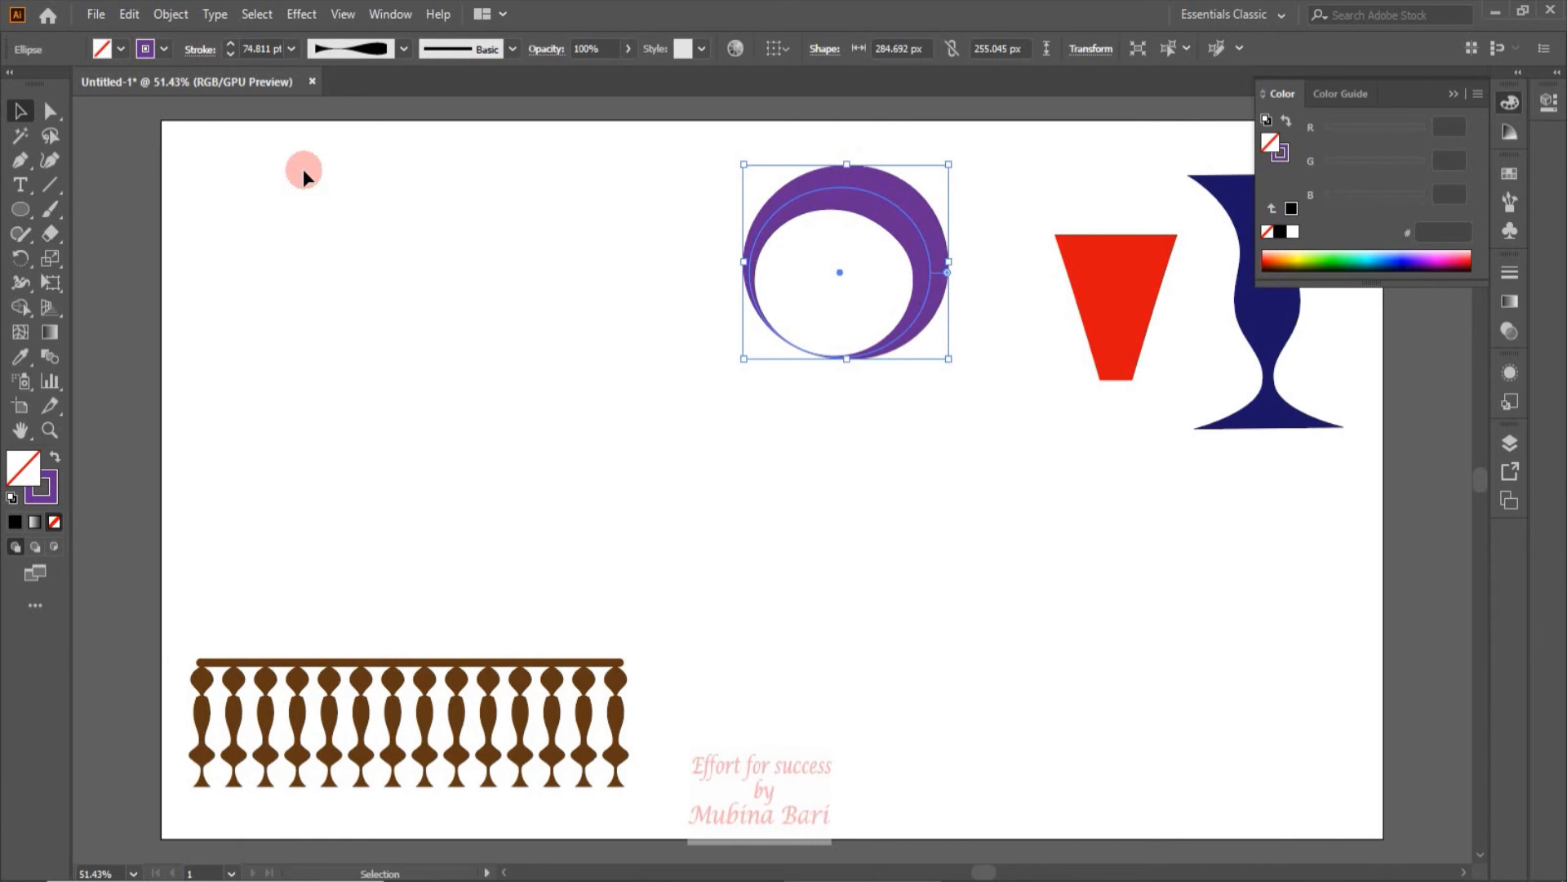
Step: Save the purple ring's stroke shape as a variable width profile named Width Profile1
{"action": "left_click", "coordinate": [403, 52]}
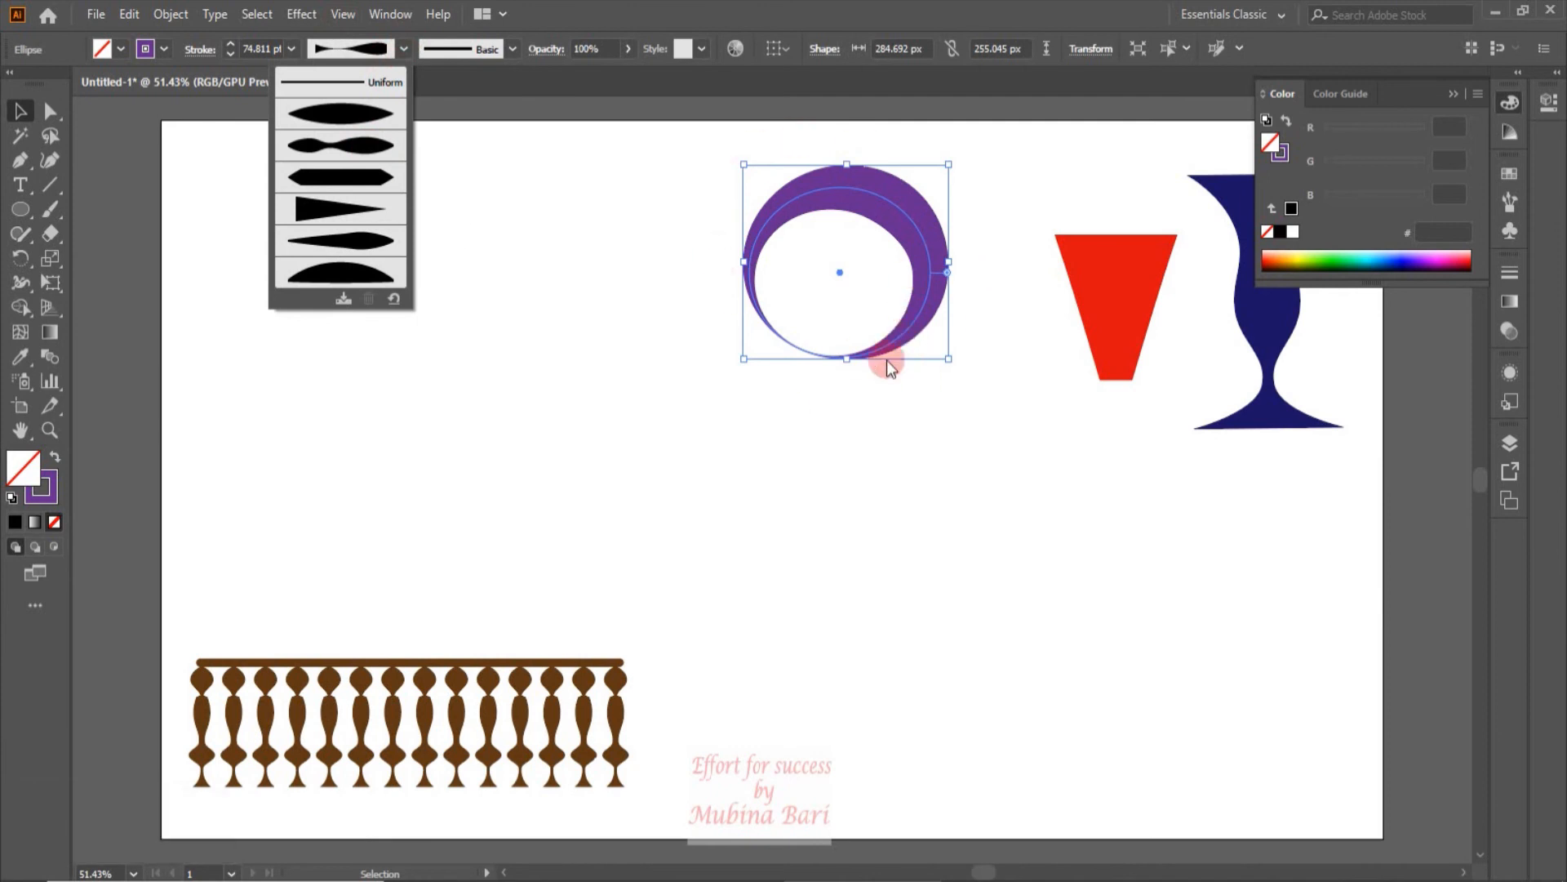
{"action": "left_click", "coordinate": [343, 300]}
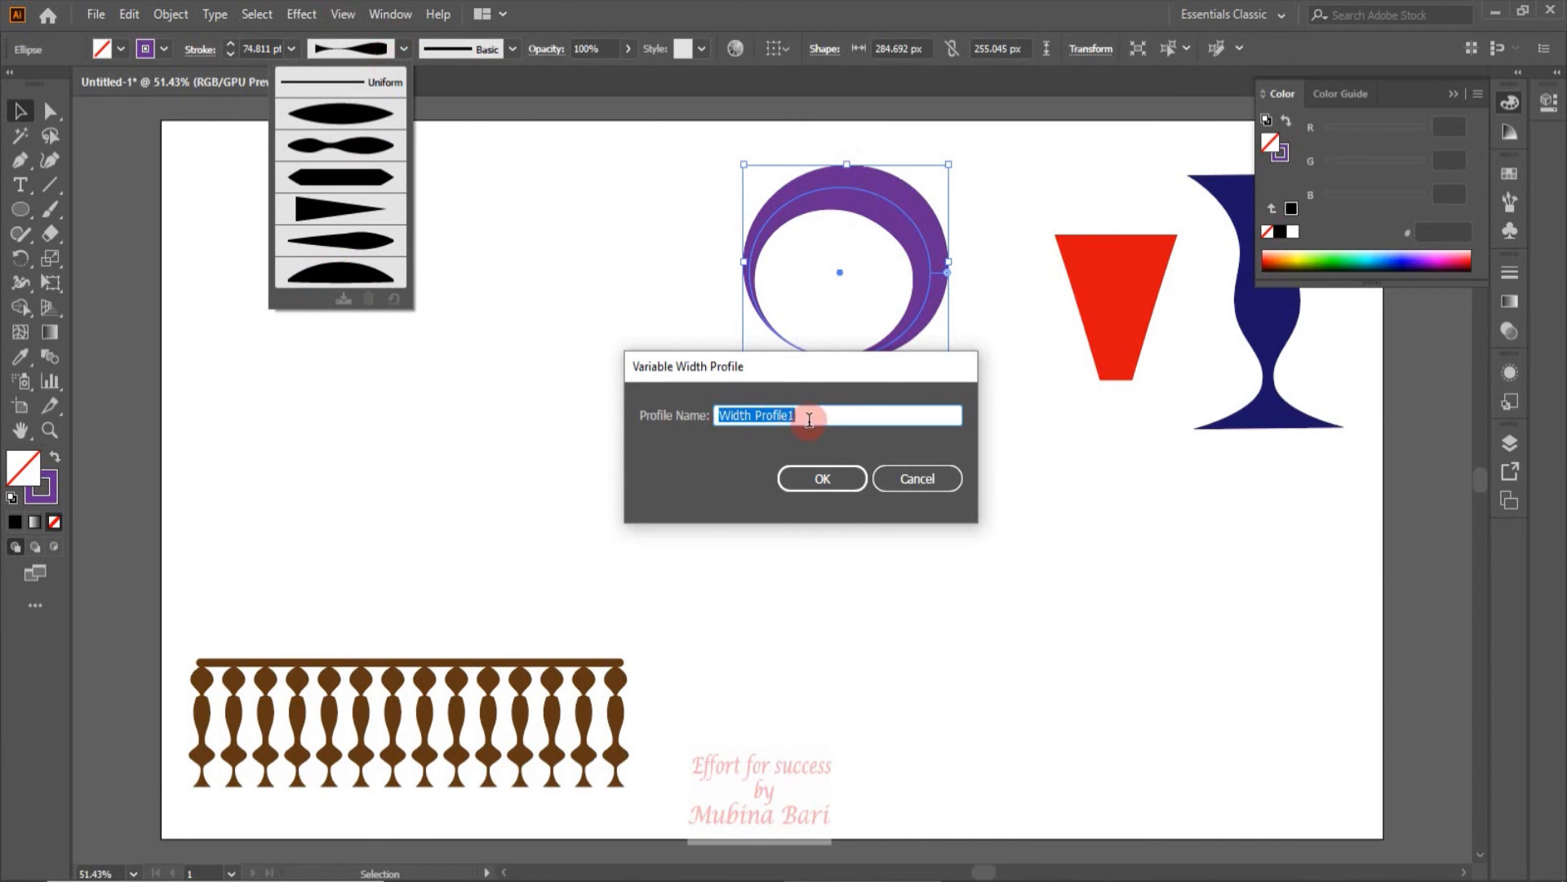
{"action": "left_click", "coordinate": [812, 481]}
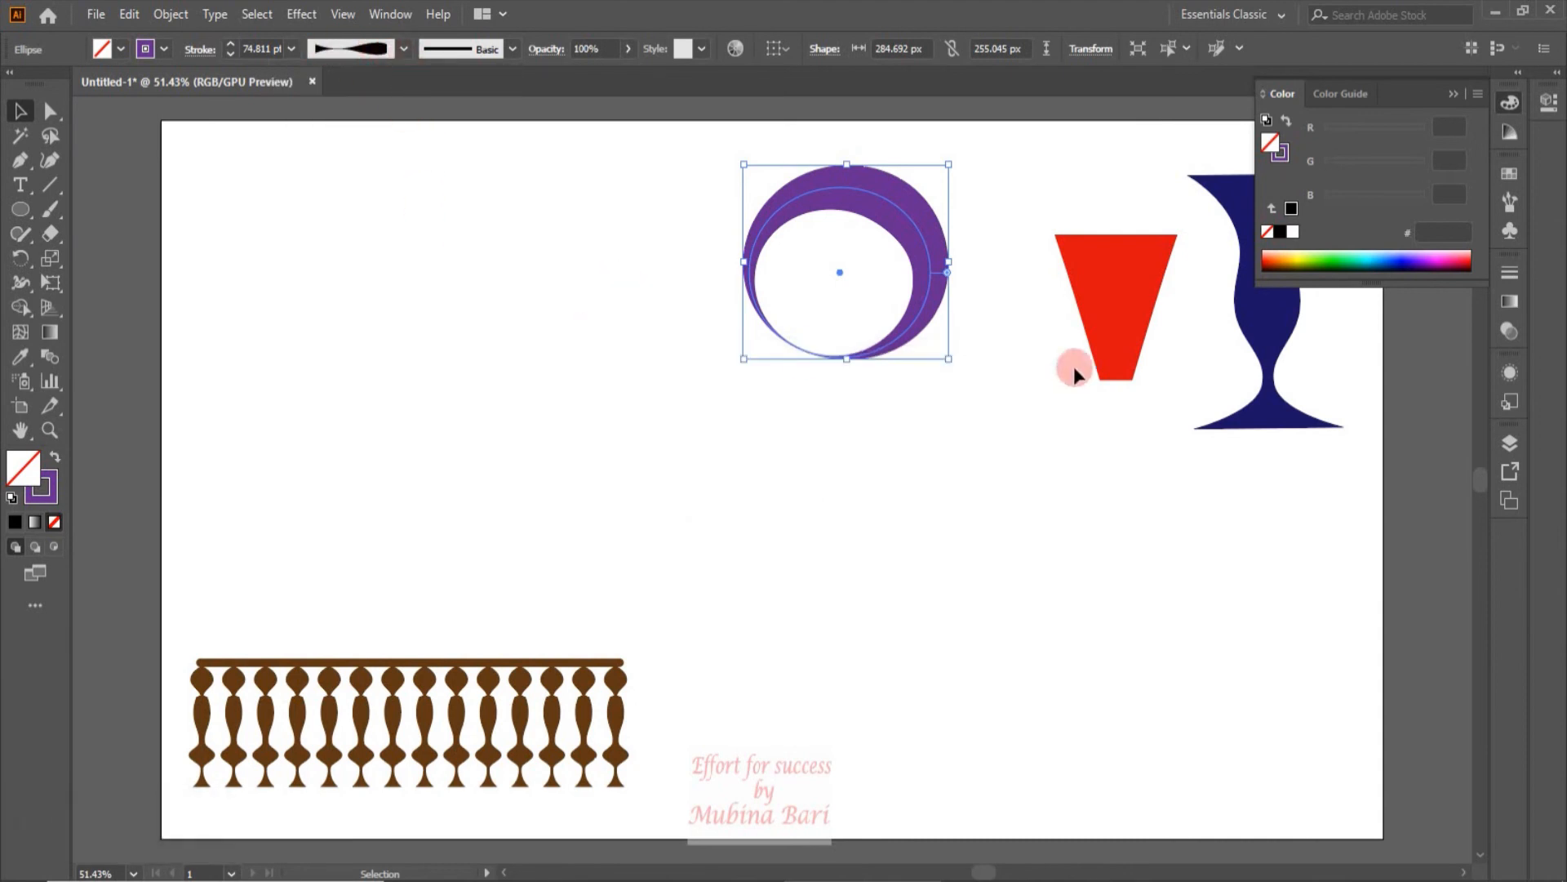
Step: Save the red cup's stroke shape as a variable width profile named Width Profile2
{"action": "left_click", "coordinate": [1141, 329]}
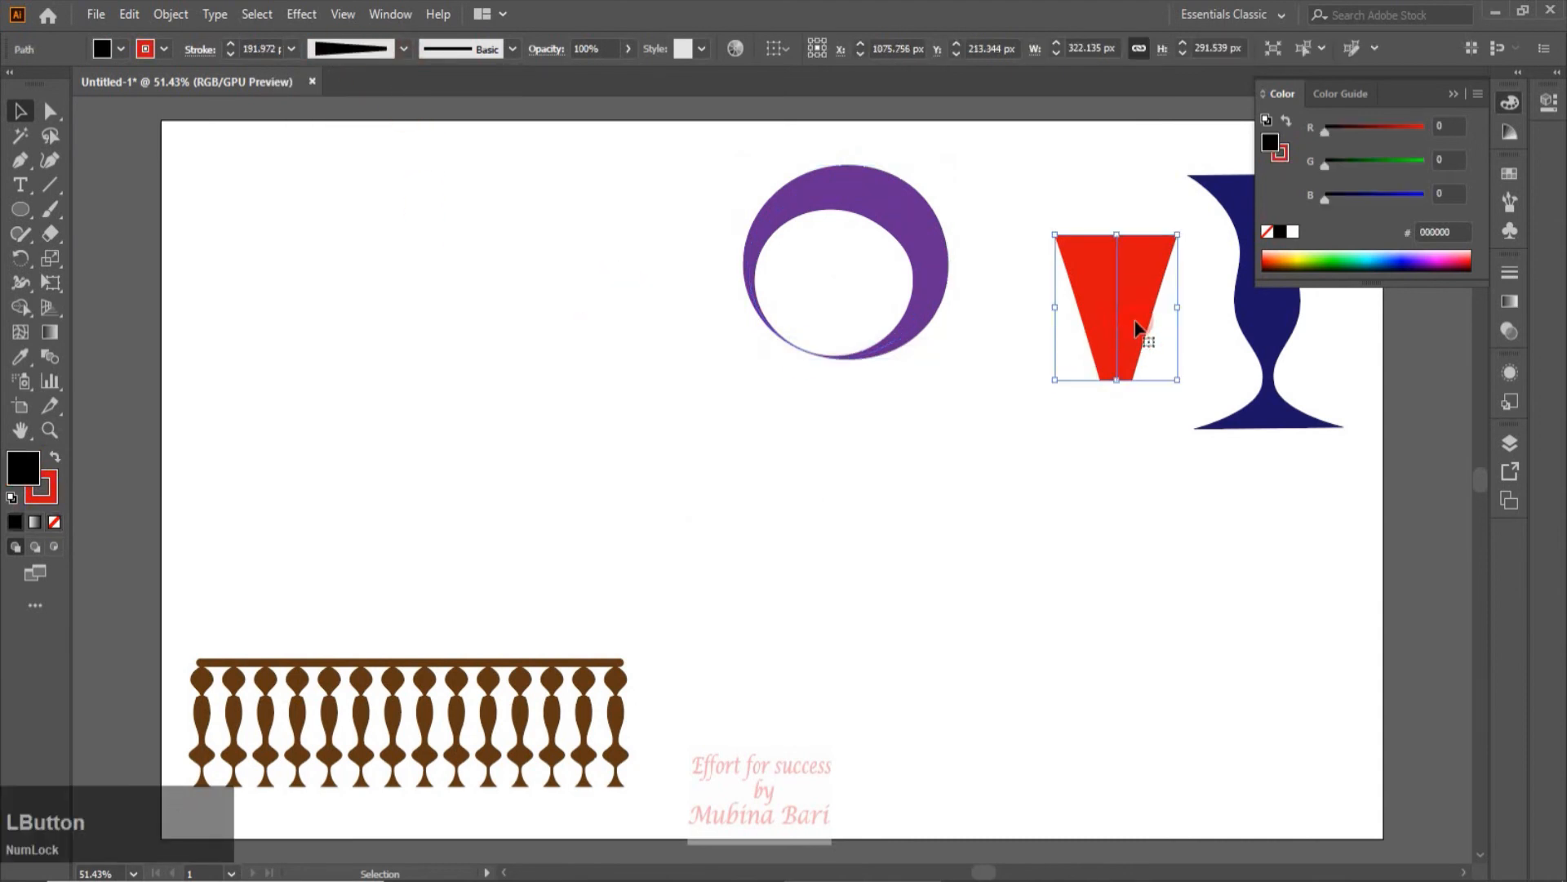
{"action": "left_click", "coordinate": [405, 49]}
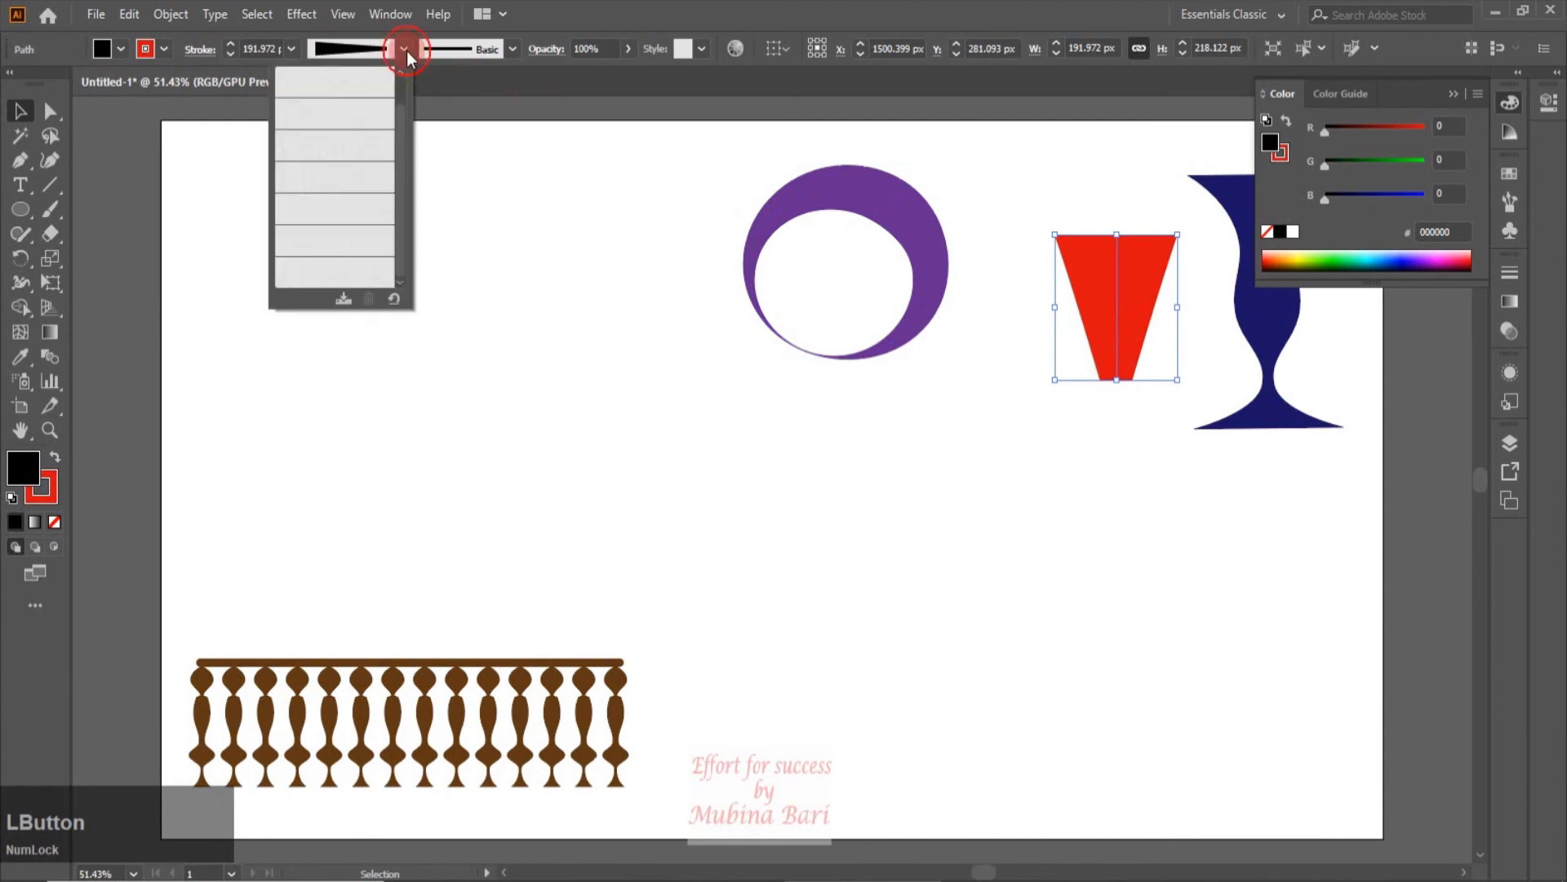
{"action": "left_click", "coordinate": [340, 300]}
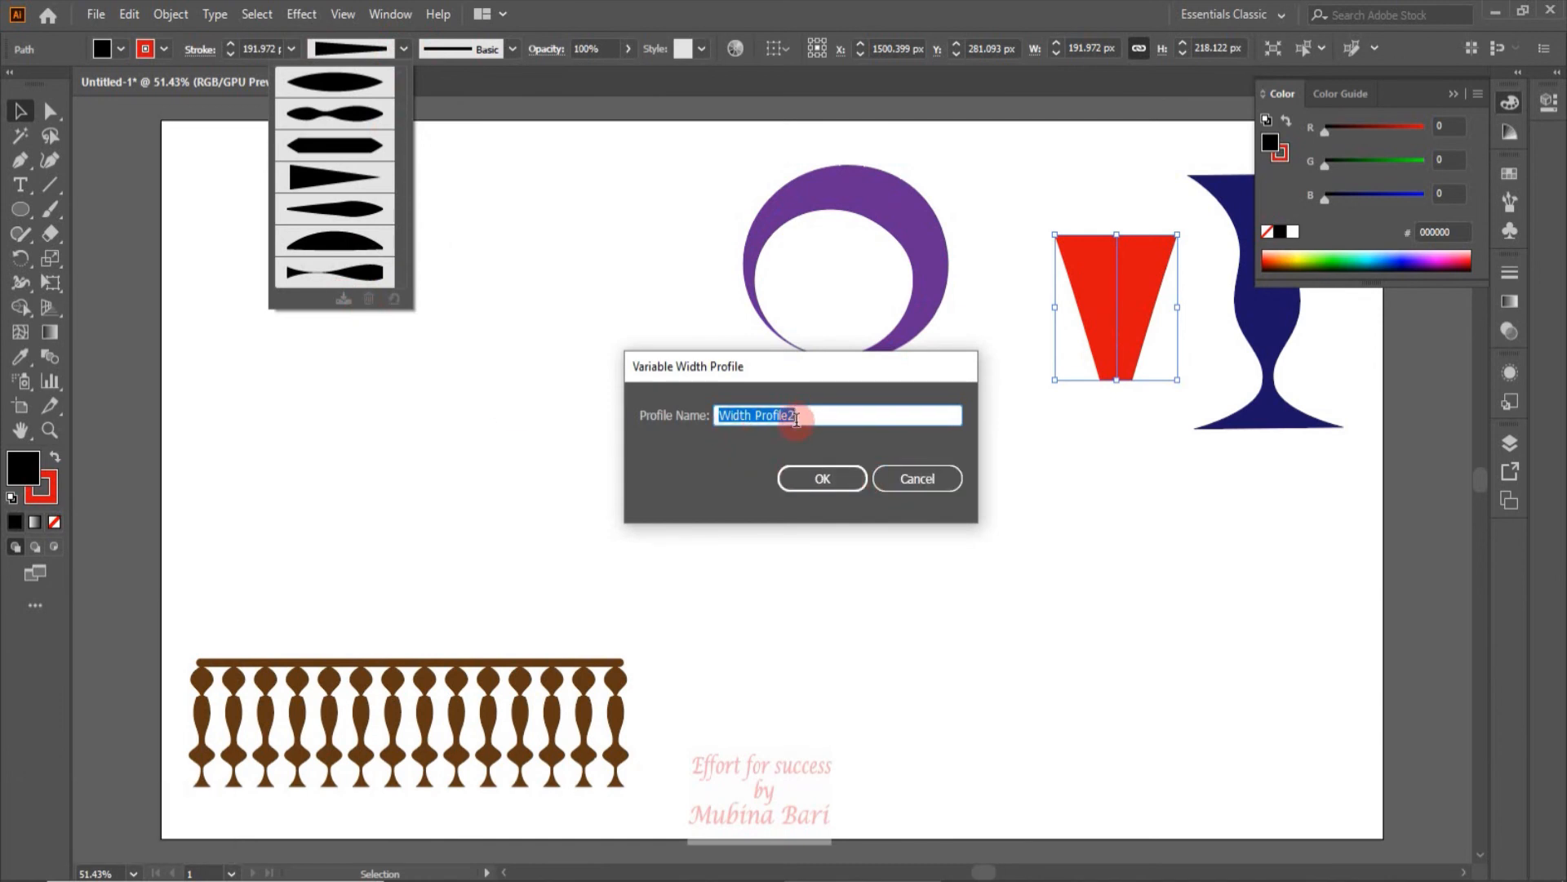
{"action": "left_click", "coordinate": [797, 480]}
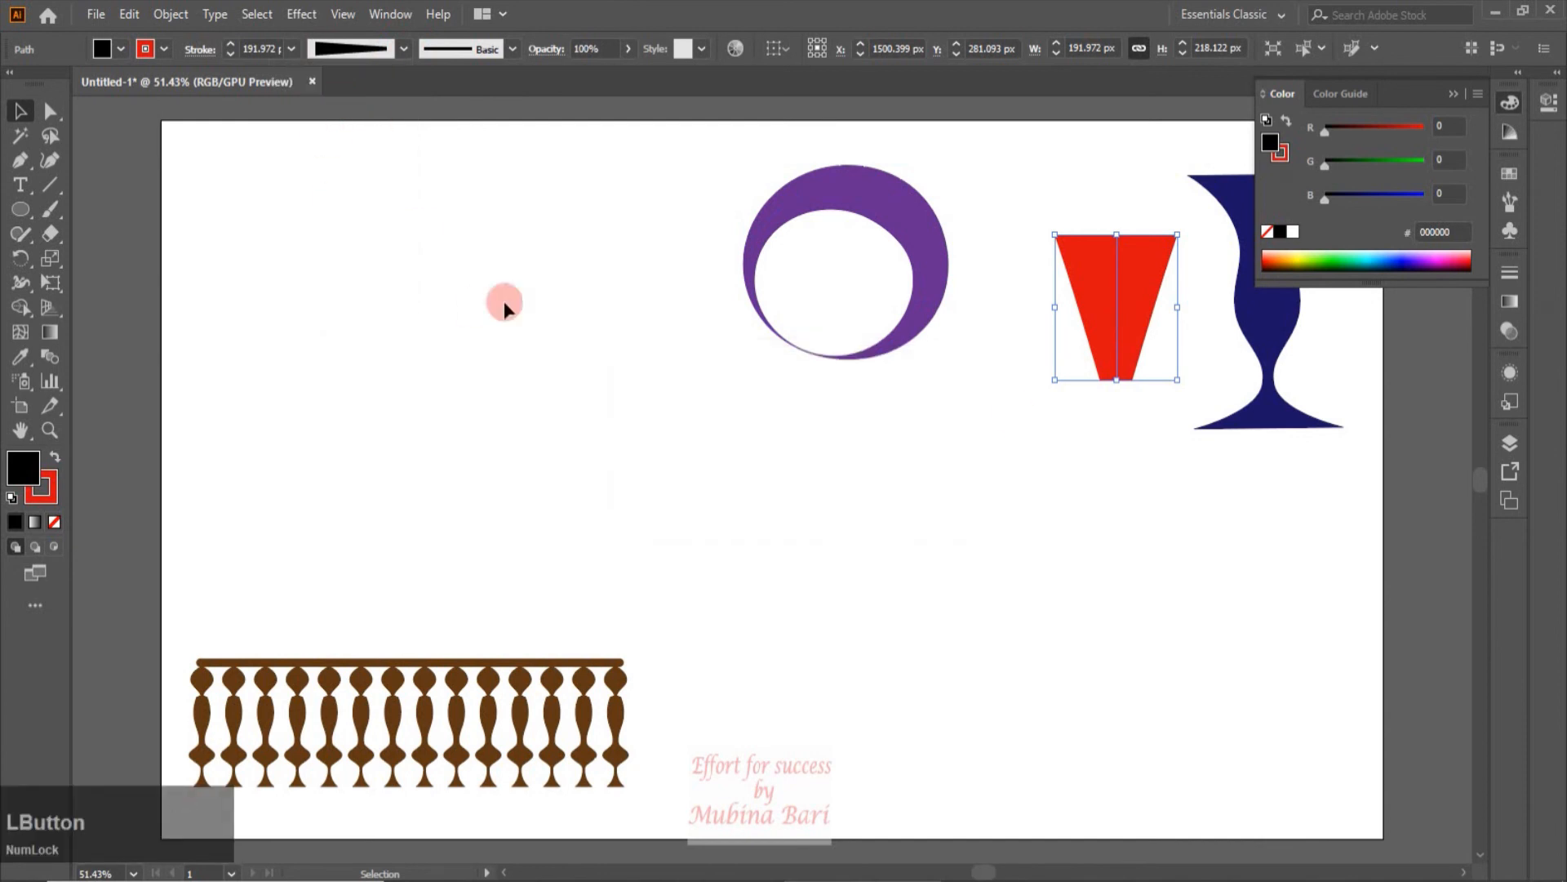
Step: Save the blue goblet's stroke shape as a variable width profile named Width Profile3 and deselect the goblet
{"action": "left_click", "coordinate": [1270, 427]}
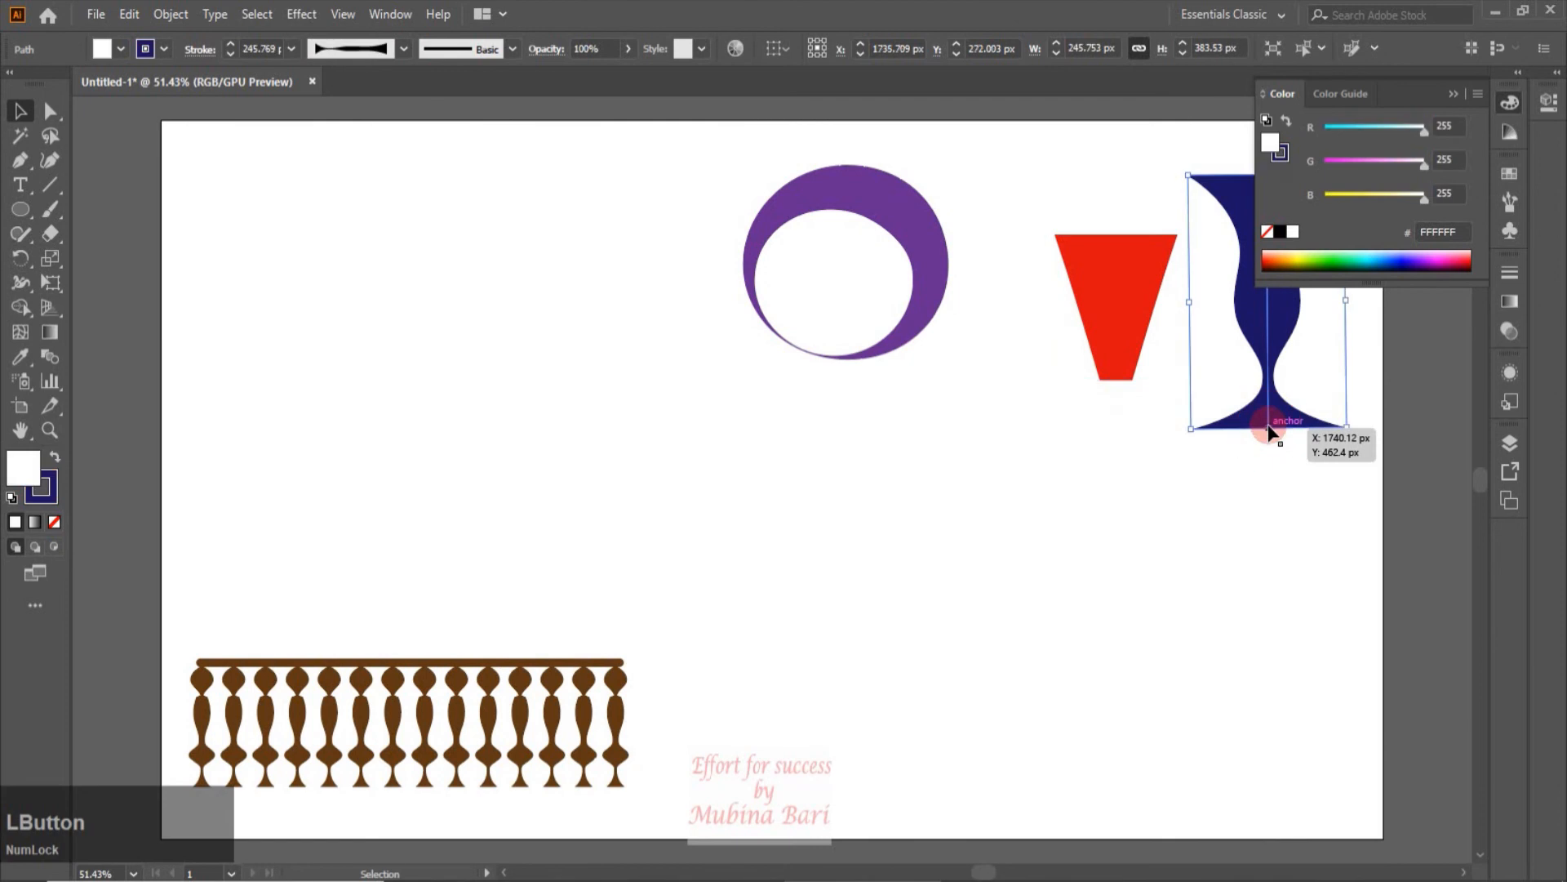
{"action": "left_click", "coordinate": [398, 52]}
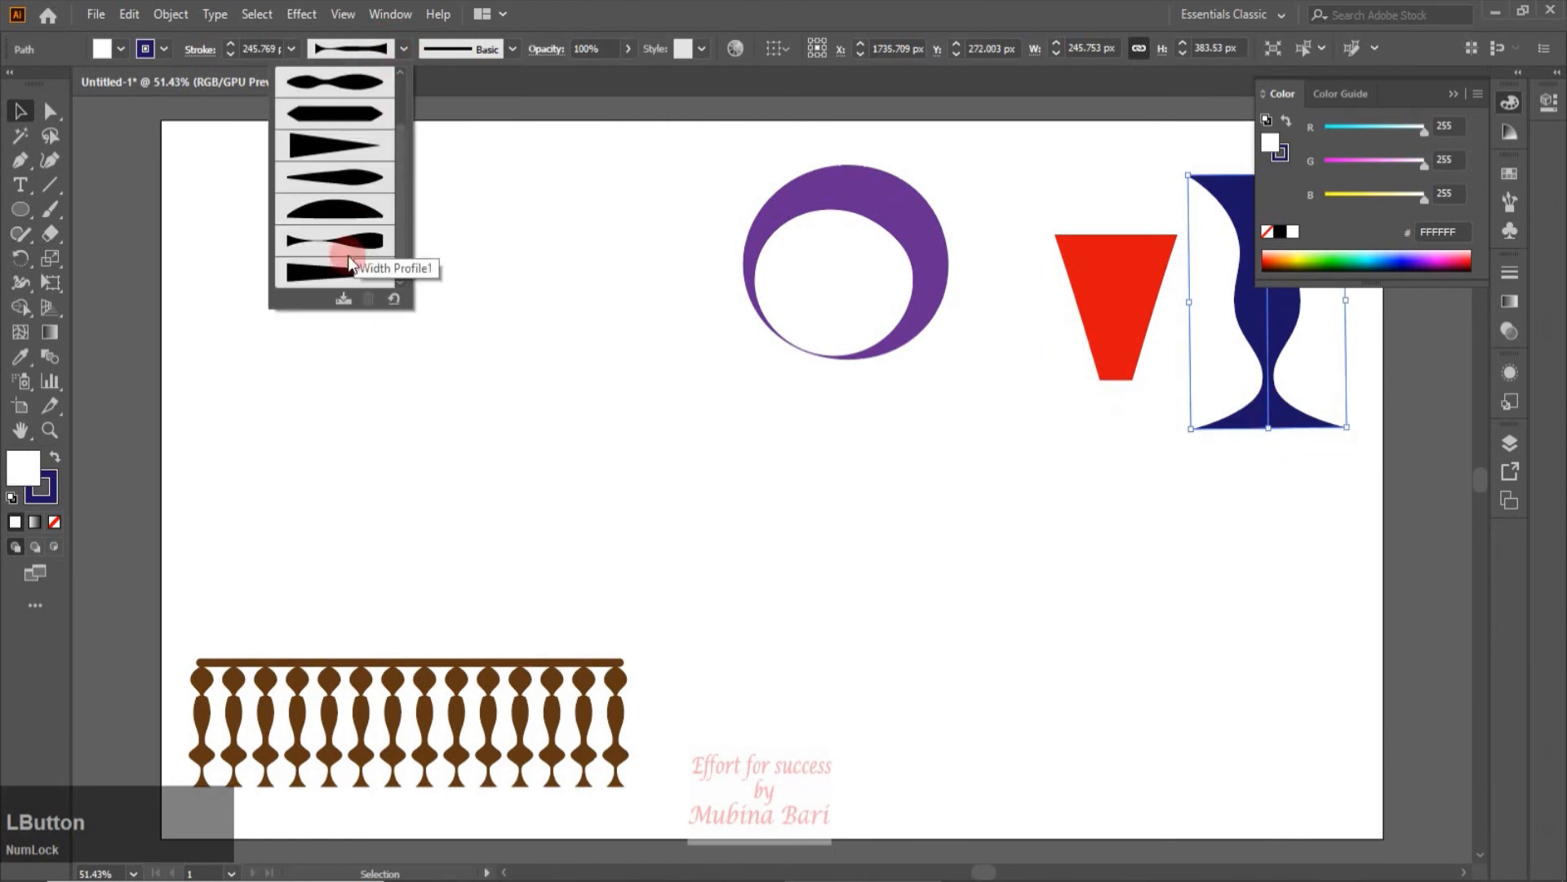
{"action": "left_click", "coordinate": [344, 301]}
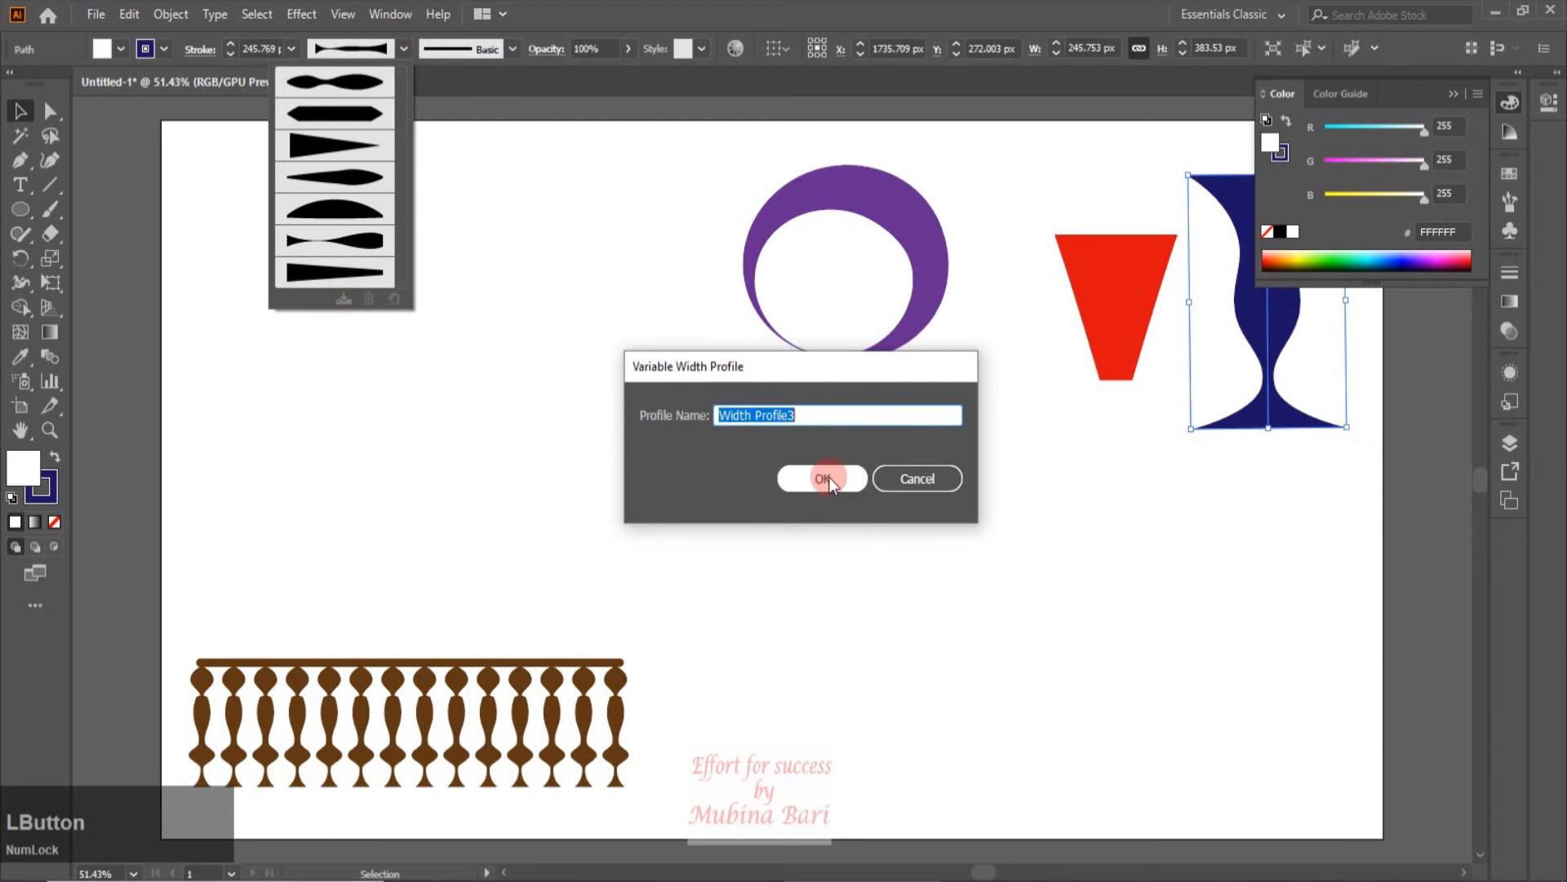
{"action": "left_click", "coordinate": [824, 478]}
{"action": "left_click", "coordinate": [196, 346]}
Step: Draw a tilted five-pointed star about 429 px by 436 px in the artboard's upper-left area
{"action": "left_click", "coordinate": [23, 211]}
{"action": "left_click_drag", "start_coordinate": [30, 222], "coordinate": [114, 308]}
{"action": "left_click_drag", "start_coordinate": [298, 272], "coordinate": [425, 343]}
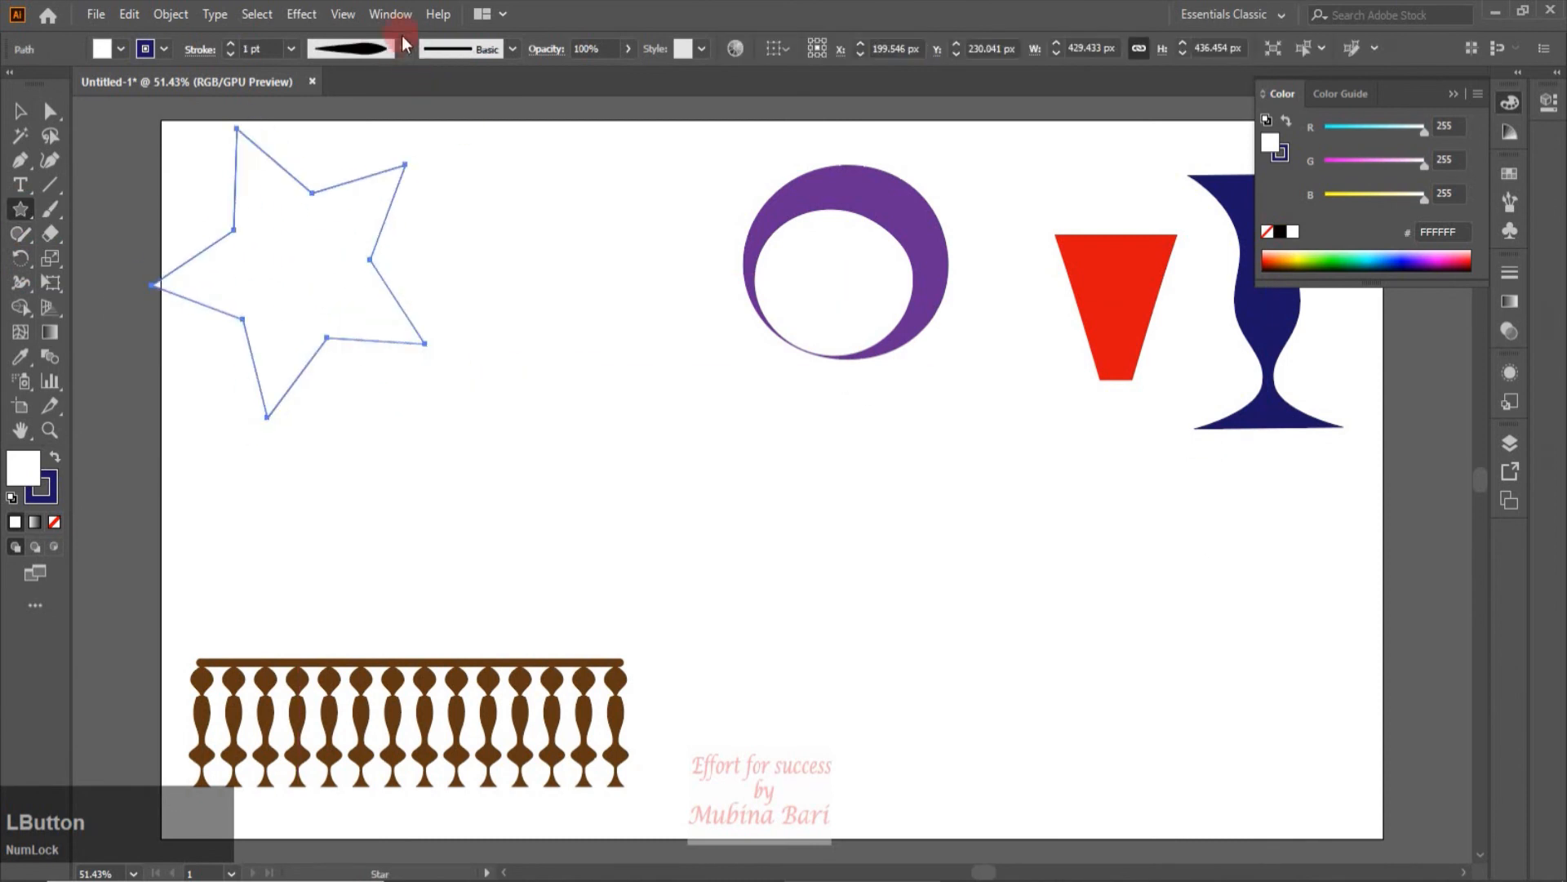
Step: Apply Width Profile1 to the star's outline and set its stroke weight to 80 pt
{"action": "left_click", "coordinate": [400, 49]}
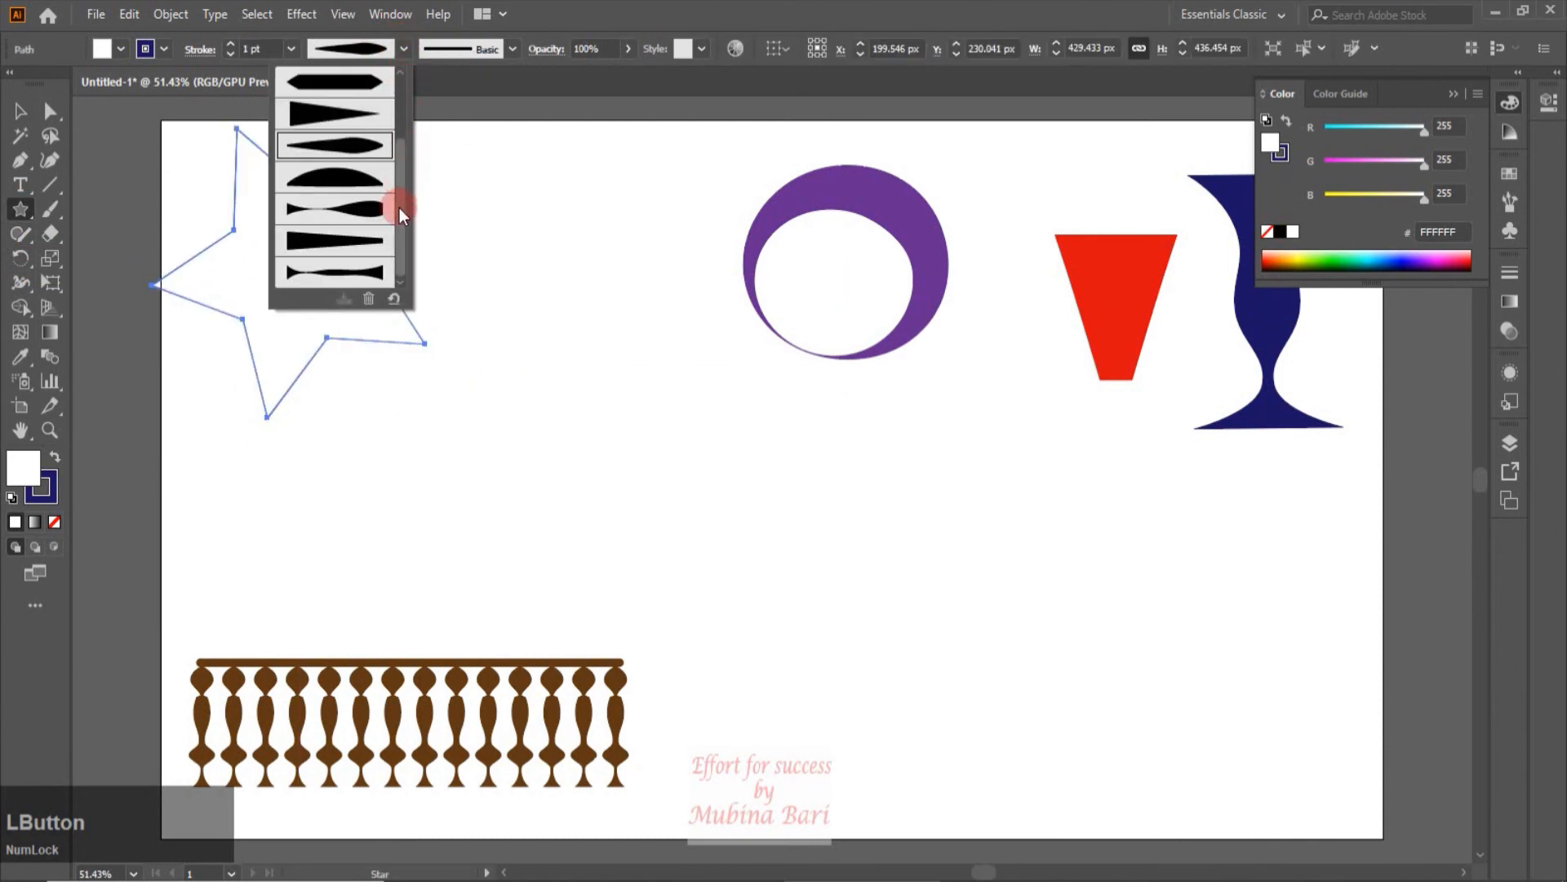
{"action": "left_click", "coordinate": [375, 214]}
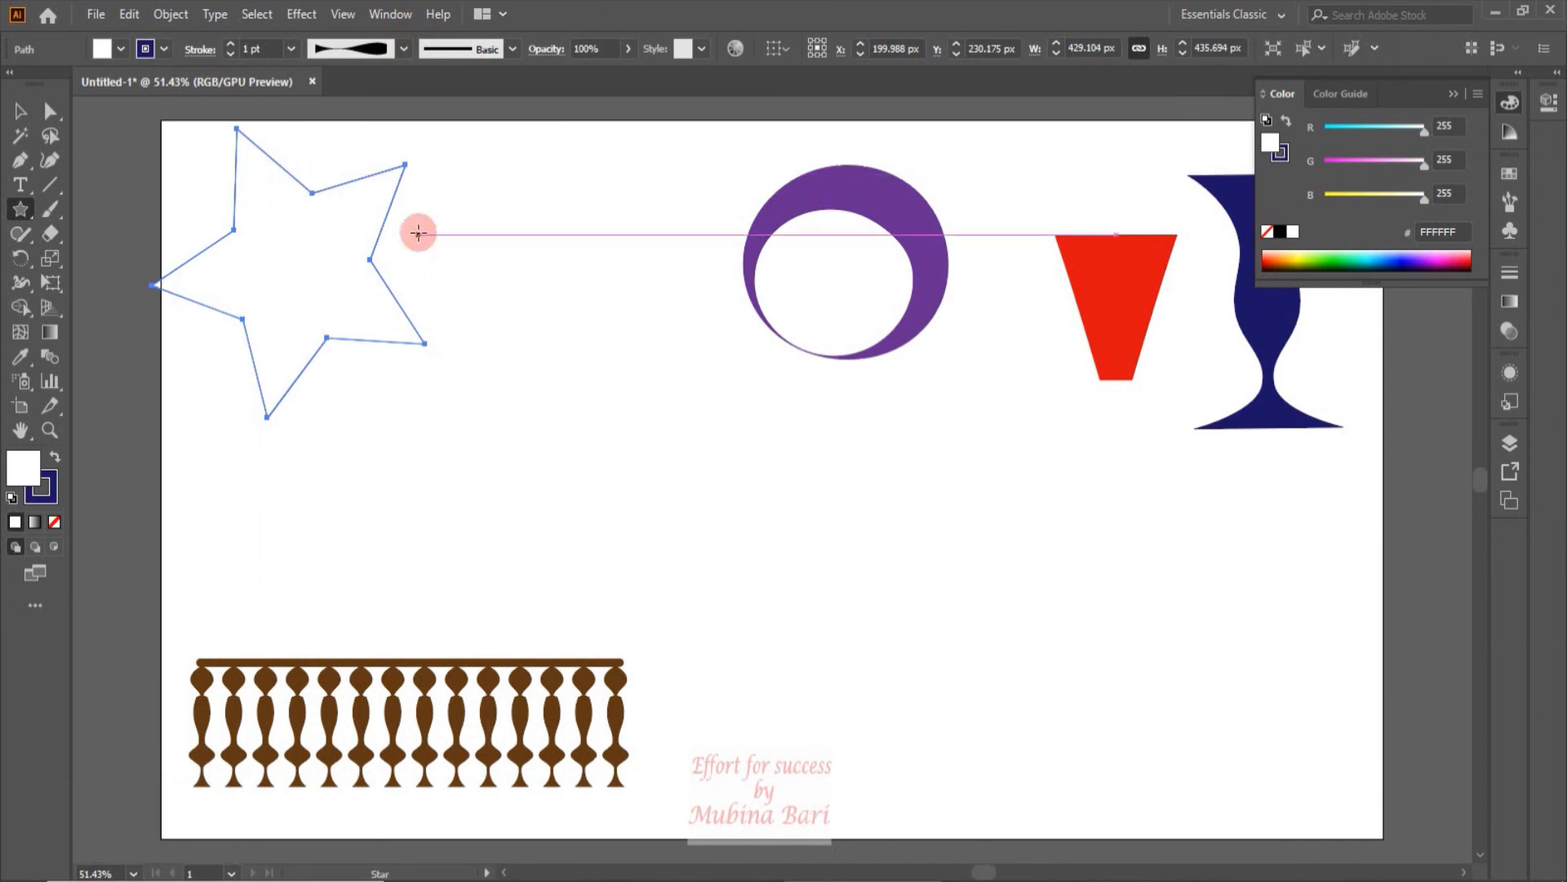
{"action": "left_click", "coordinate": [291, 51]}
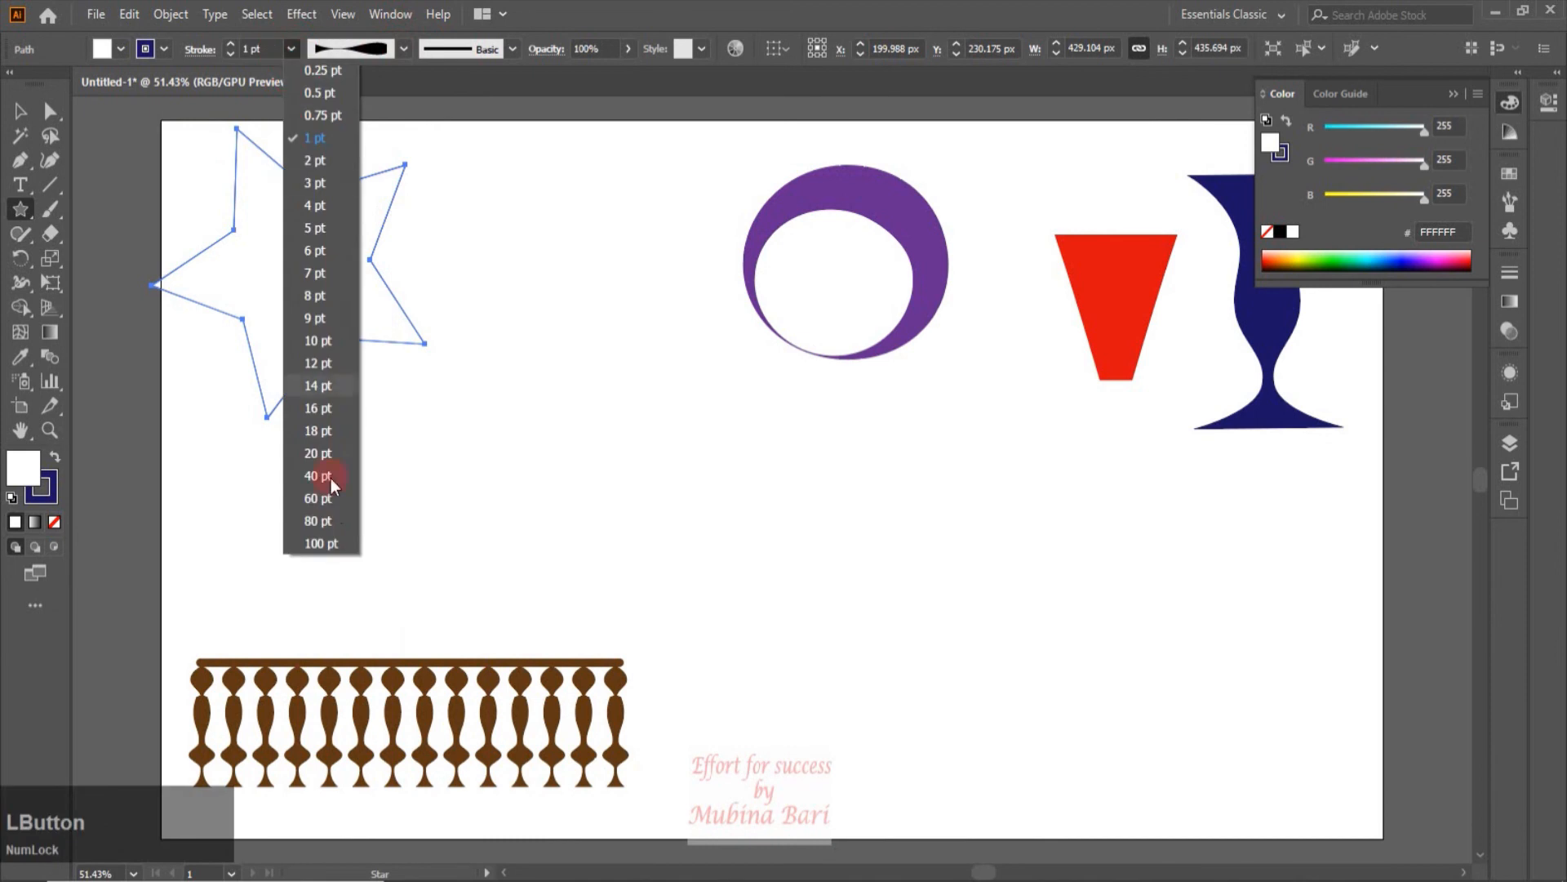
{"action": "left_click", "coordinate": [319, 521]}
Step: Move the star closer to the purple ring and set its stroke color to light blue
{"action": "left_click", "coordinate": [20, 110]}
{"action": "left_click_drag", "start_coordinate": [360, 256], "coordinate": [596, 339]}
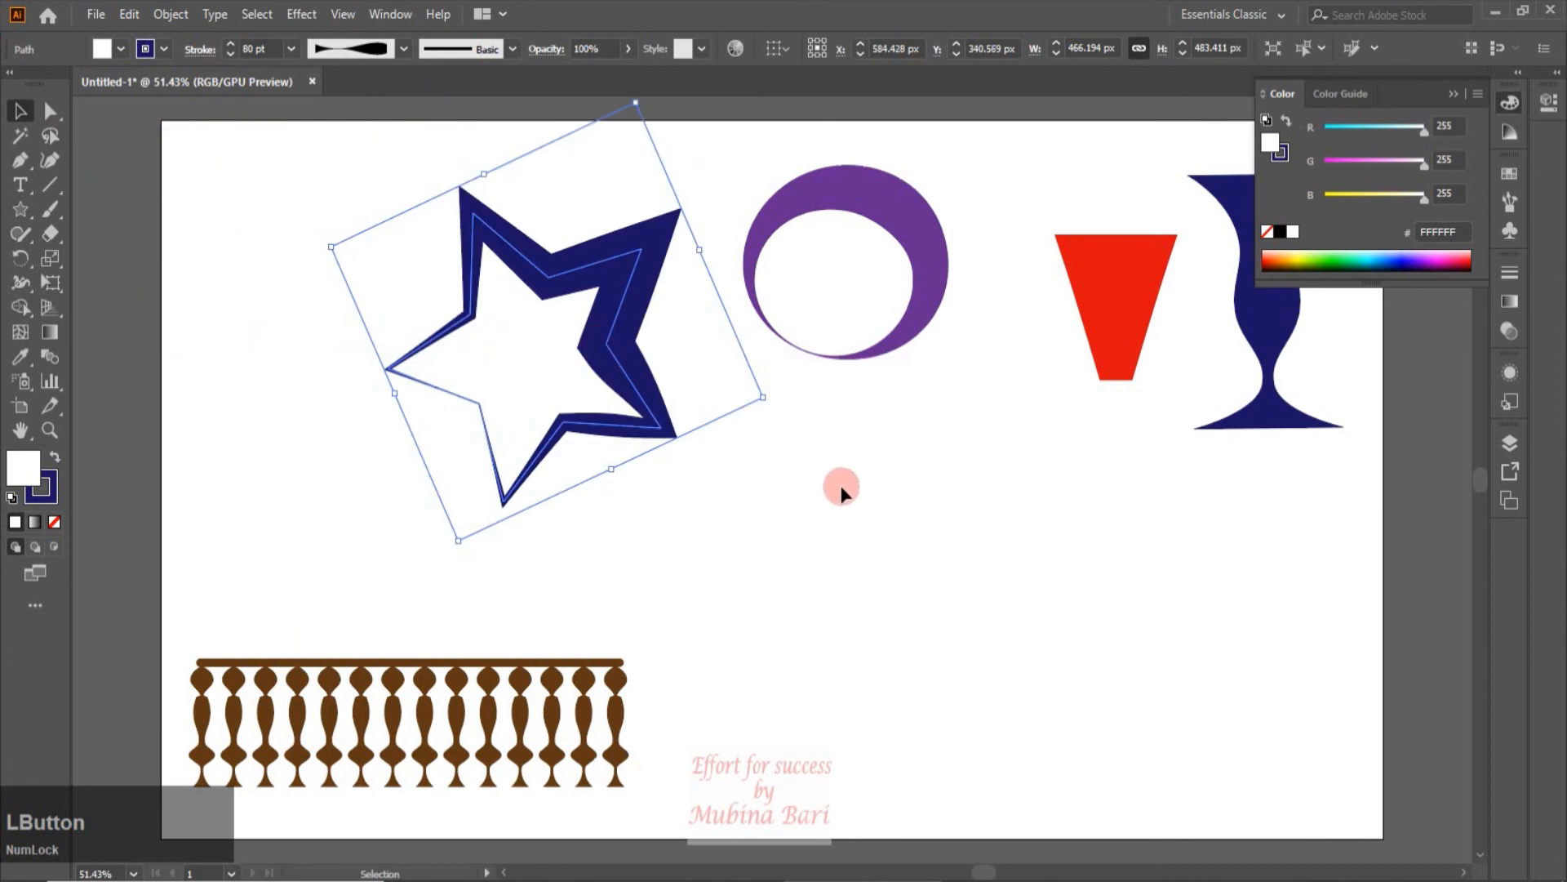
{"action": "left_click", "coordinate": [164, 49]}
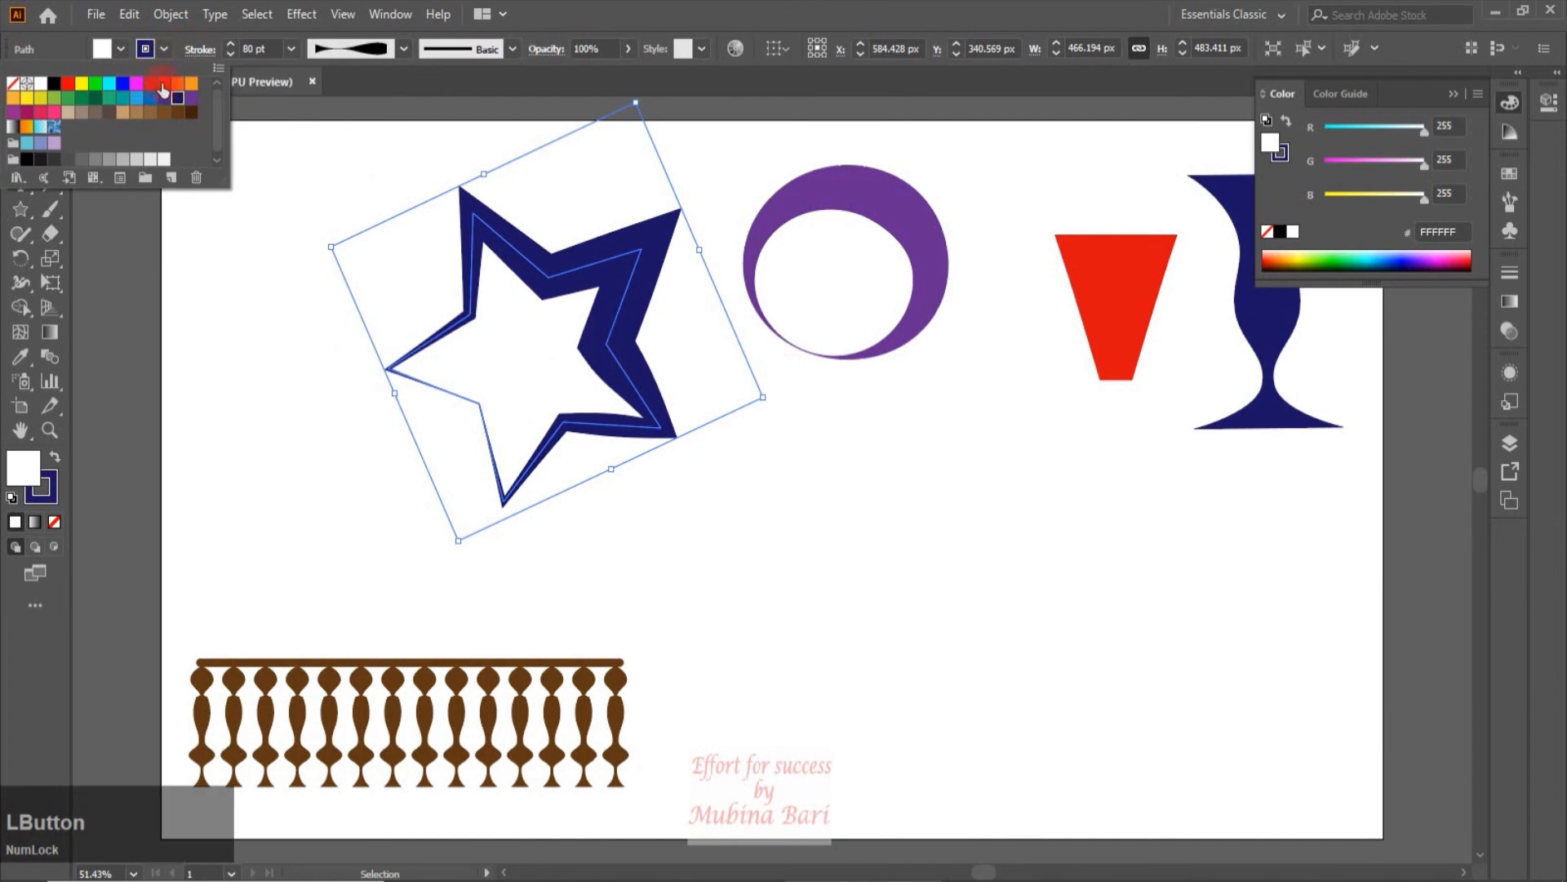
{"action": "left_click", "coordinate": [136, 98]}
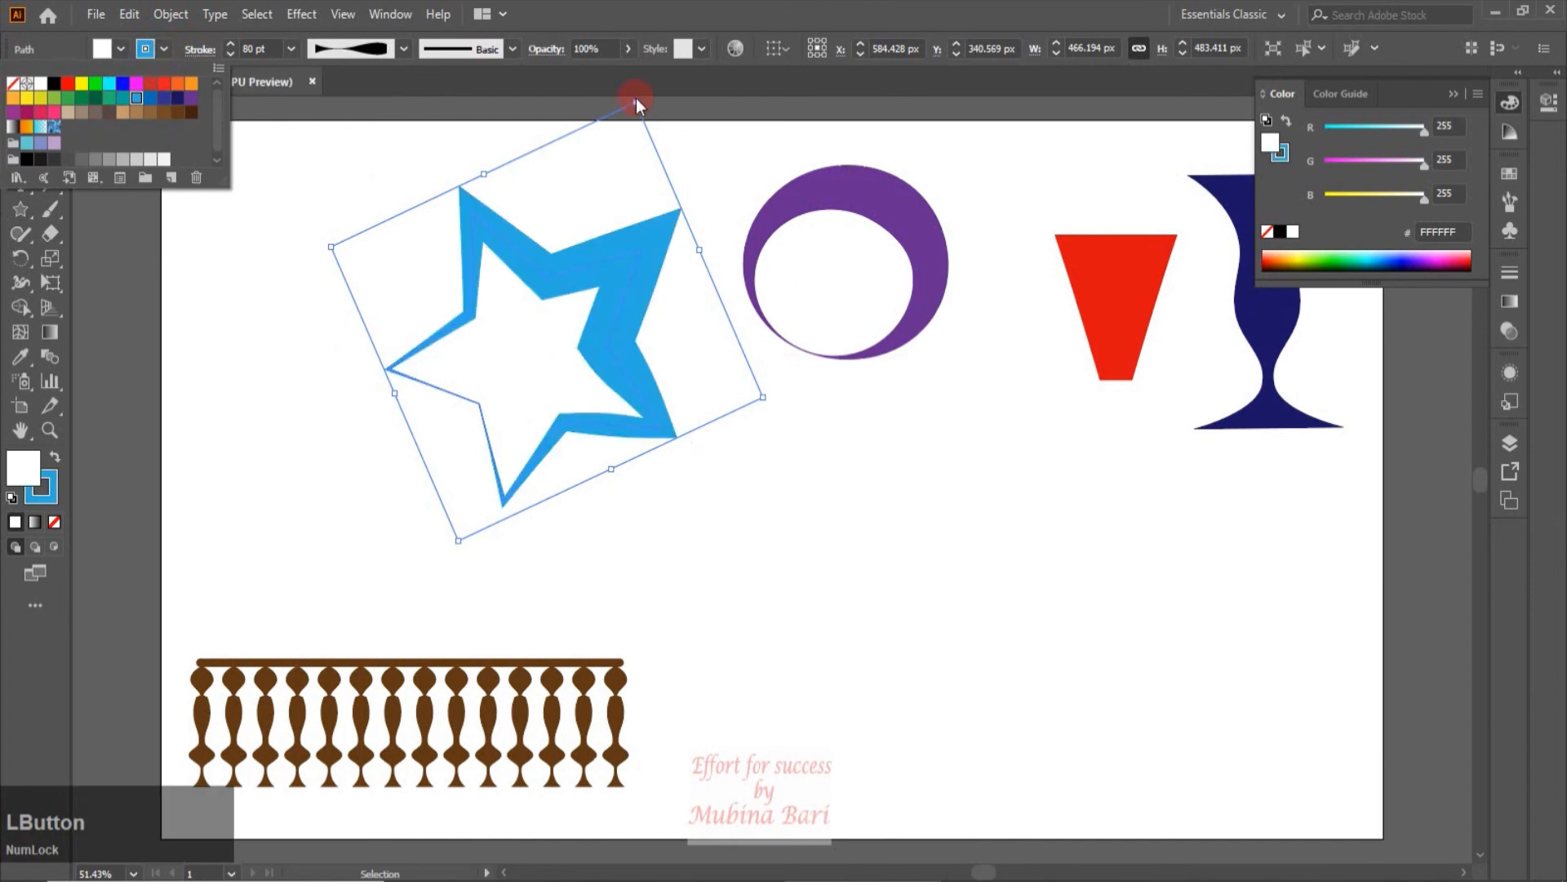
Step: Scale the star down to about 246 px by 255 px, place it below and left of the purple ring, and deselect it
{"action": "left_click", "coordinate": [763, 397]}
{"action": "left_click_drag", "start_coordinate": [763, 397], "coordinate": [595, 353]}
{"action": "left_click_drag", "start_coordinate": [507, 305], "coordinate": [669, 228]}
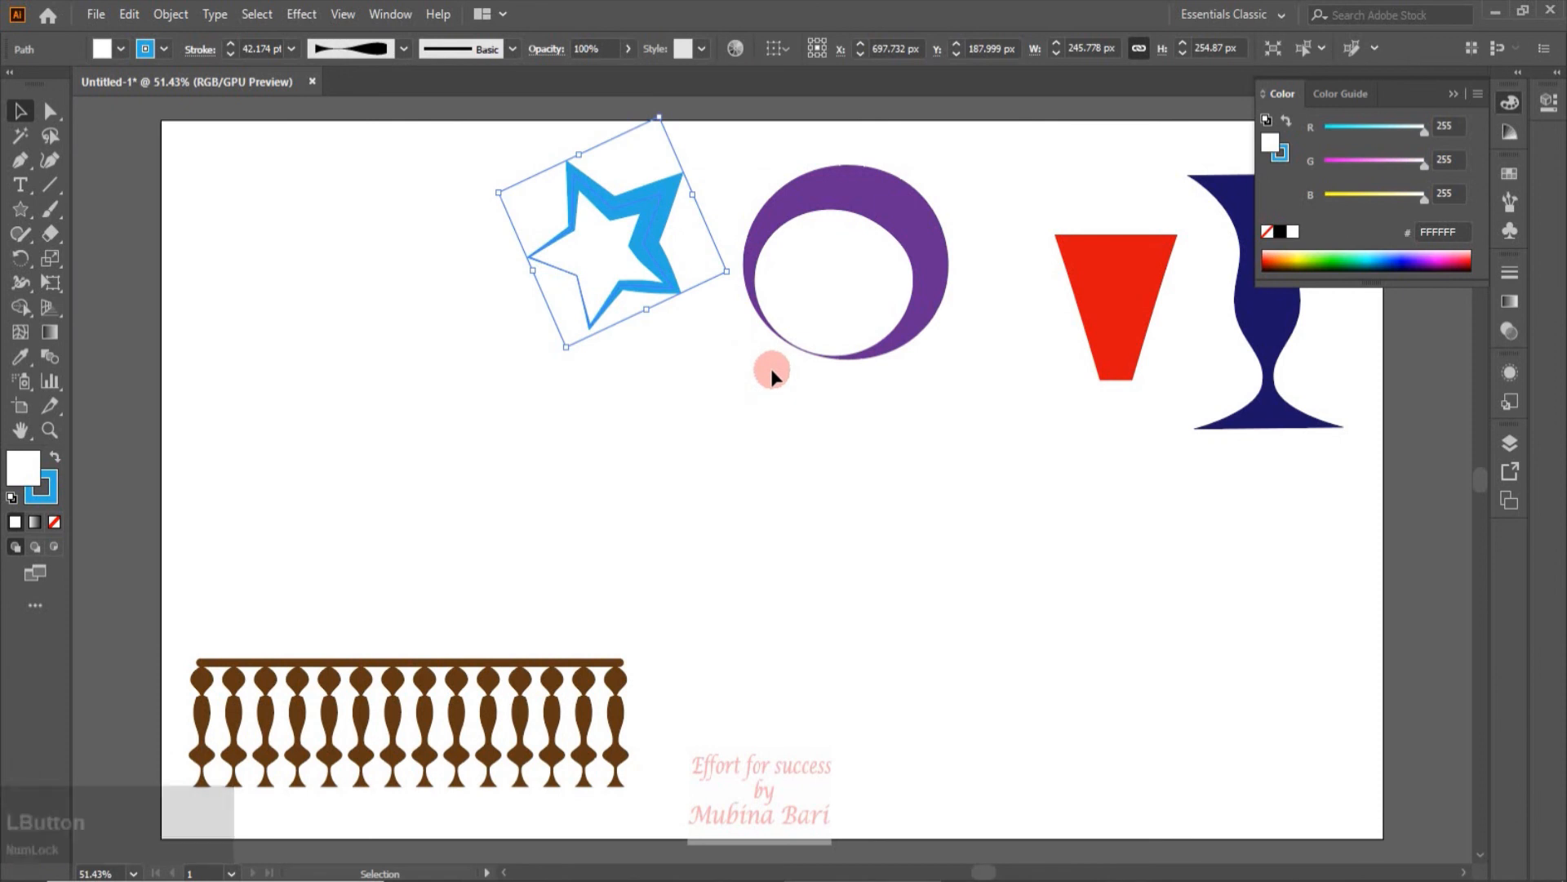
{"action": "left_click", "coordinate": [482, 97]}
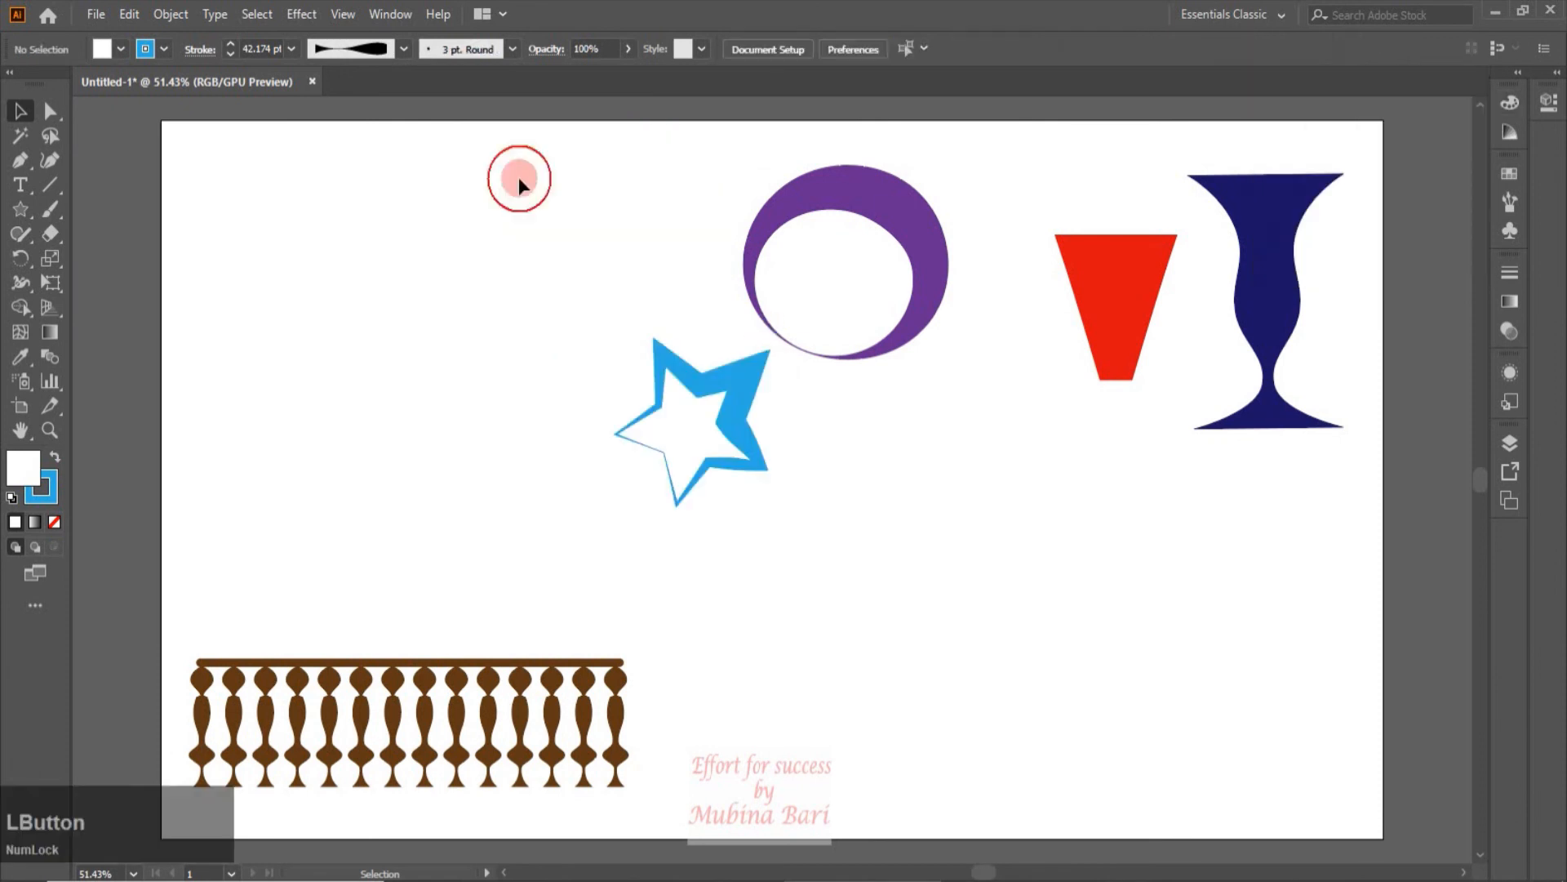
Step: Delete the custom profile Width Profile1 from the saved variable width profiles and confirm its removal
{"action": "left_click", "coordinate": [405, 51]}
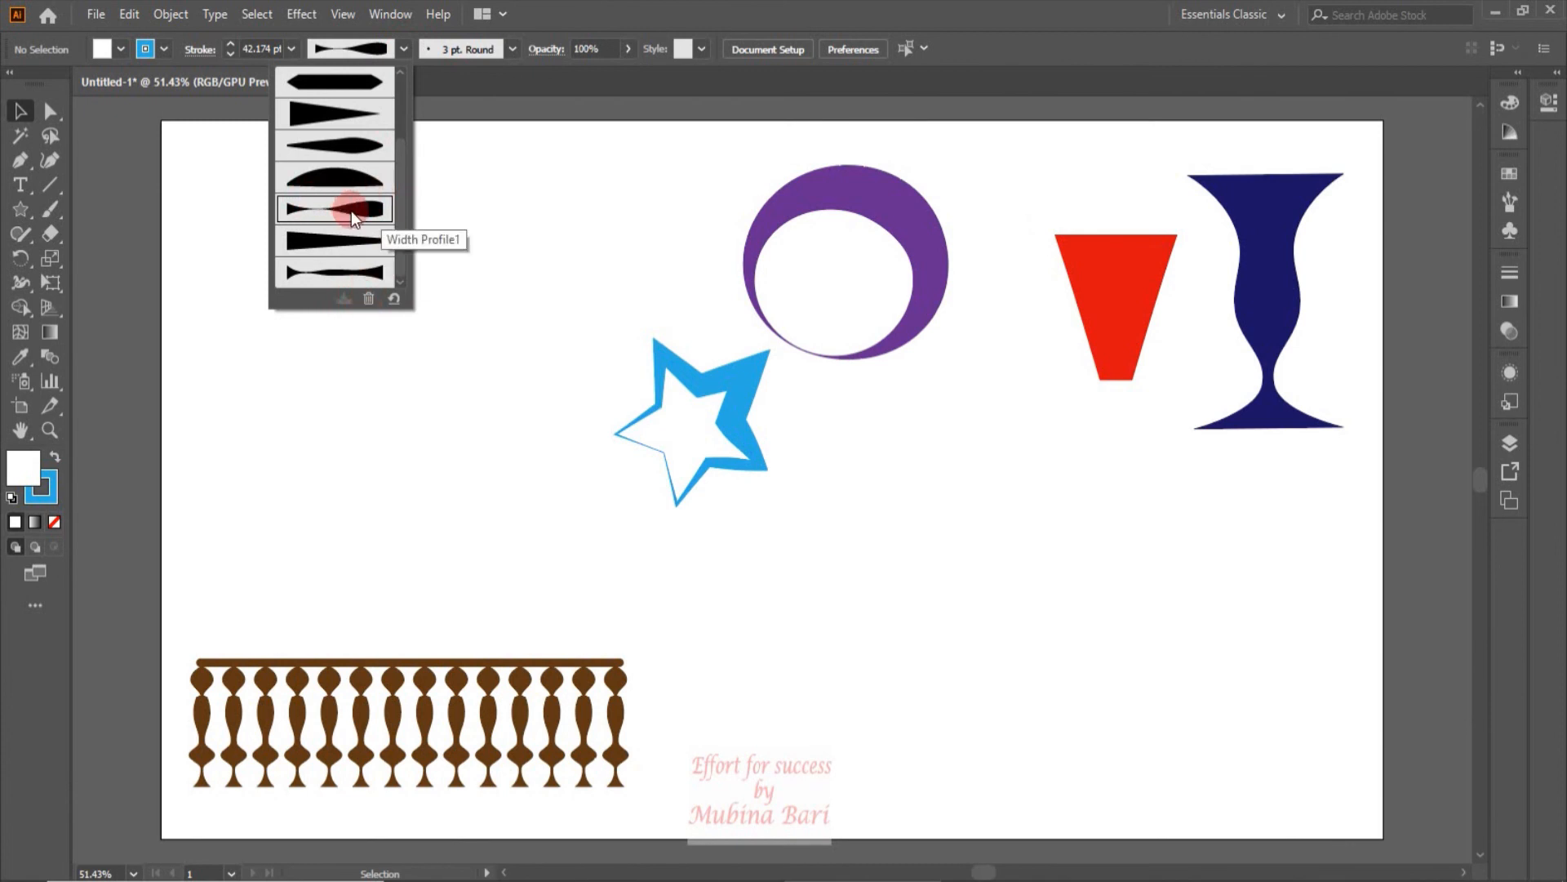
{"action": "left_click", "coordinate": [368, 295]}
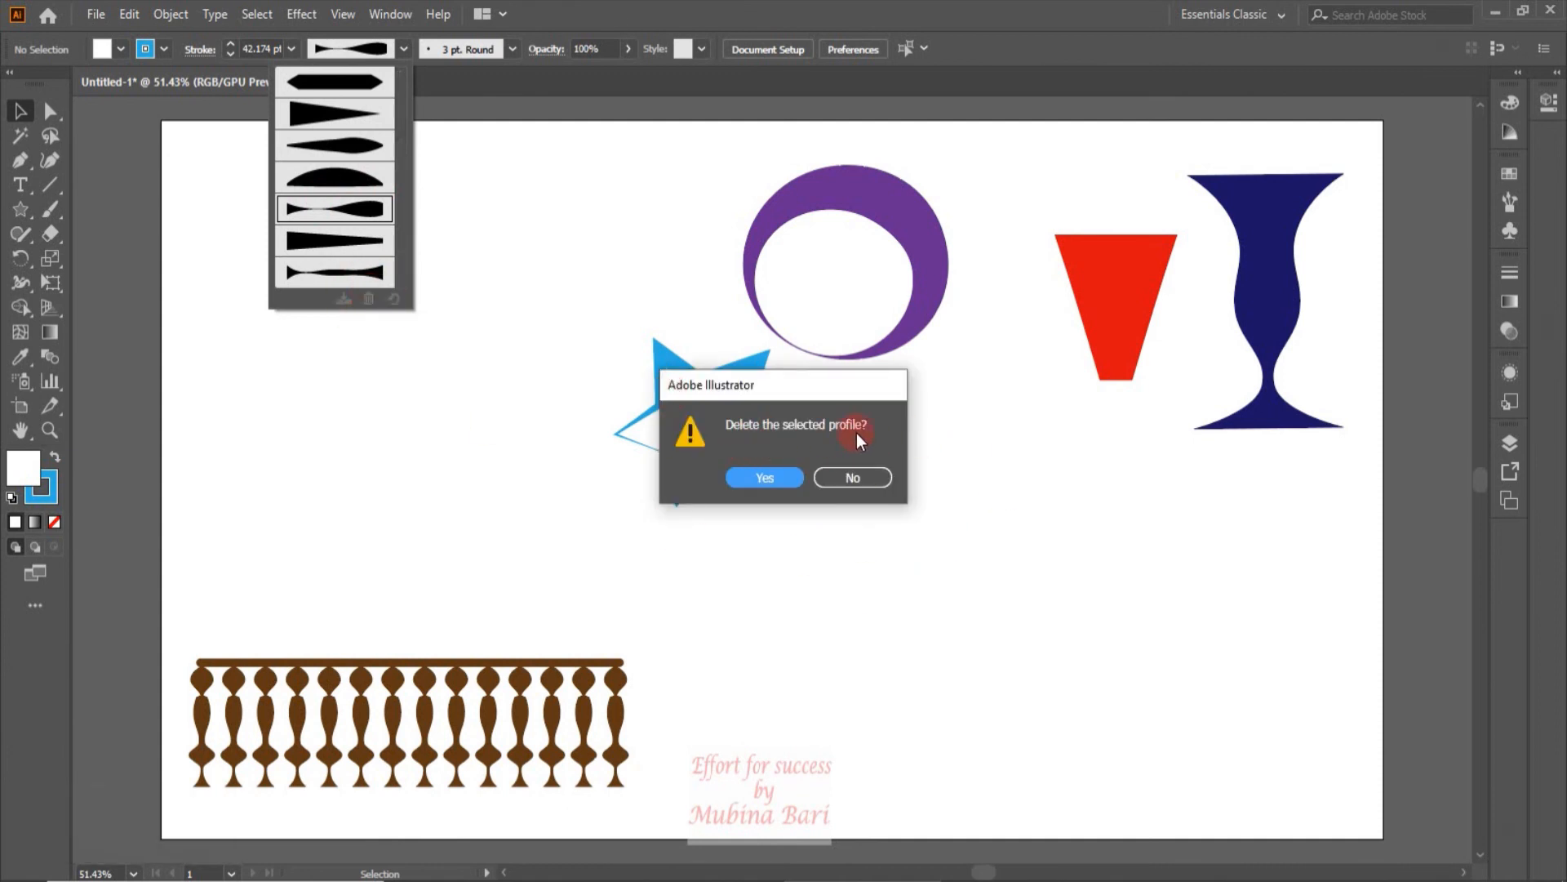
{"action": "left_click", "coordinate": [767, 478]}
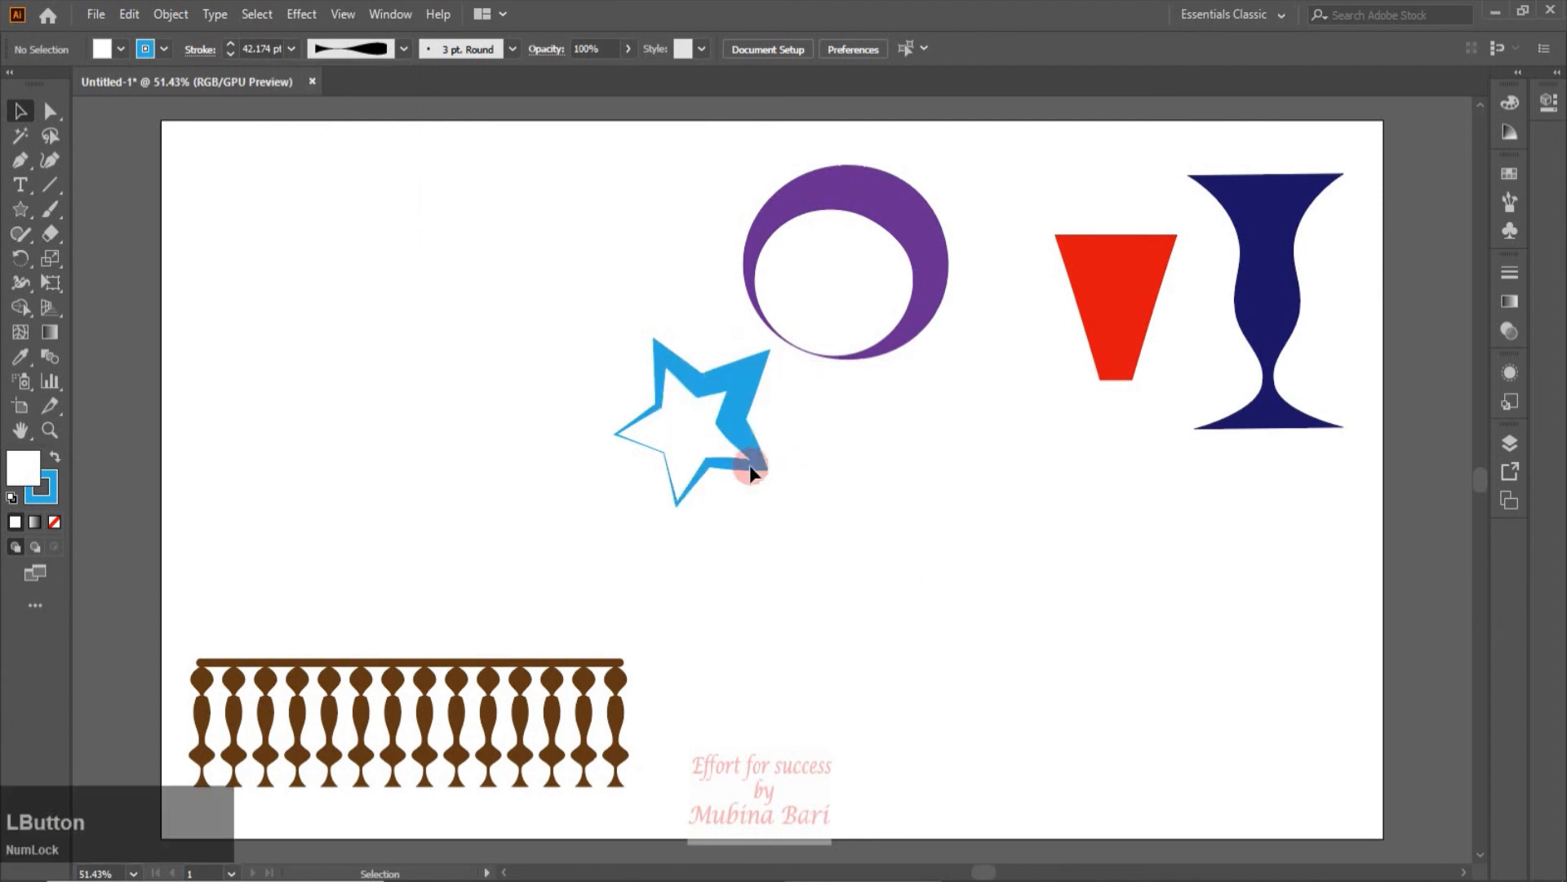
Step: Reset the variable width profiles to the default set, removing the custom saved ones, and check the restored list
{"action": "left_click", "coordinate": [405, 50]}
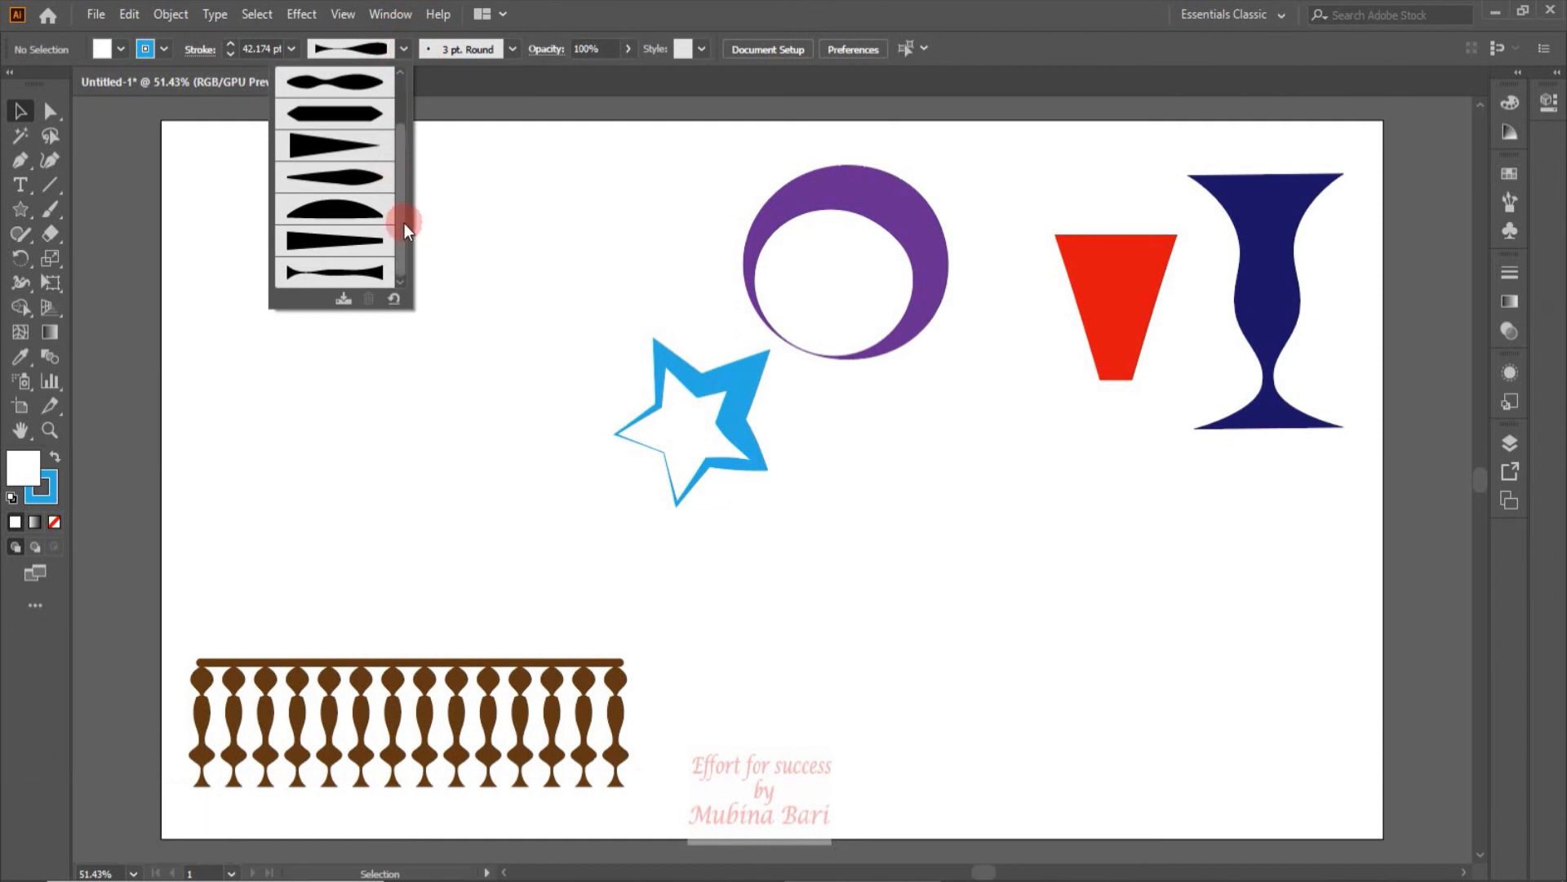
{"action": "mouse_move", "coordinate": [400, 224]}
{"action": "left_mouse_down"}
{"action": "mouse_move", "coordinate": [399, 271]}
{"action": "mouse_move", "coordinate": [412, 127]}
{"action": "mouse_move", "coordinate": [395, 305]}
{"action": "mouse_move", "coordinate": [370, 259]}
{"action": "left_mouse_up"}
{"action": "left_click", "coordinate": [395, 299]}
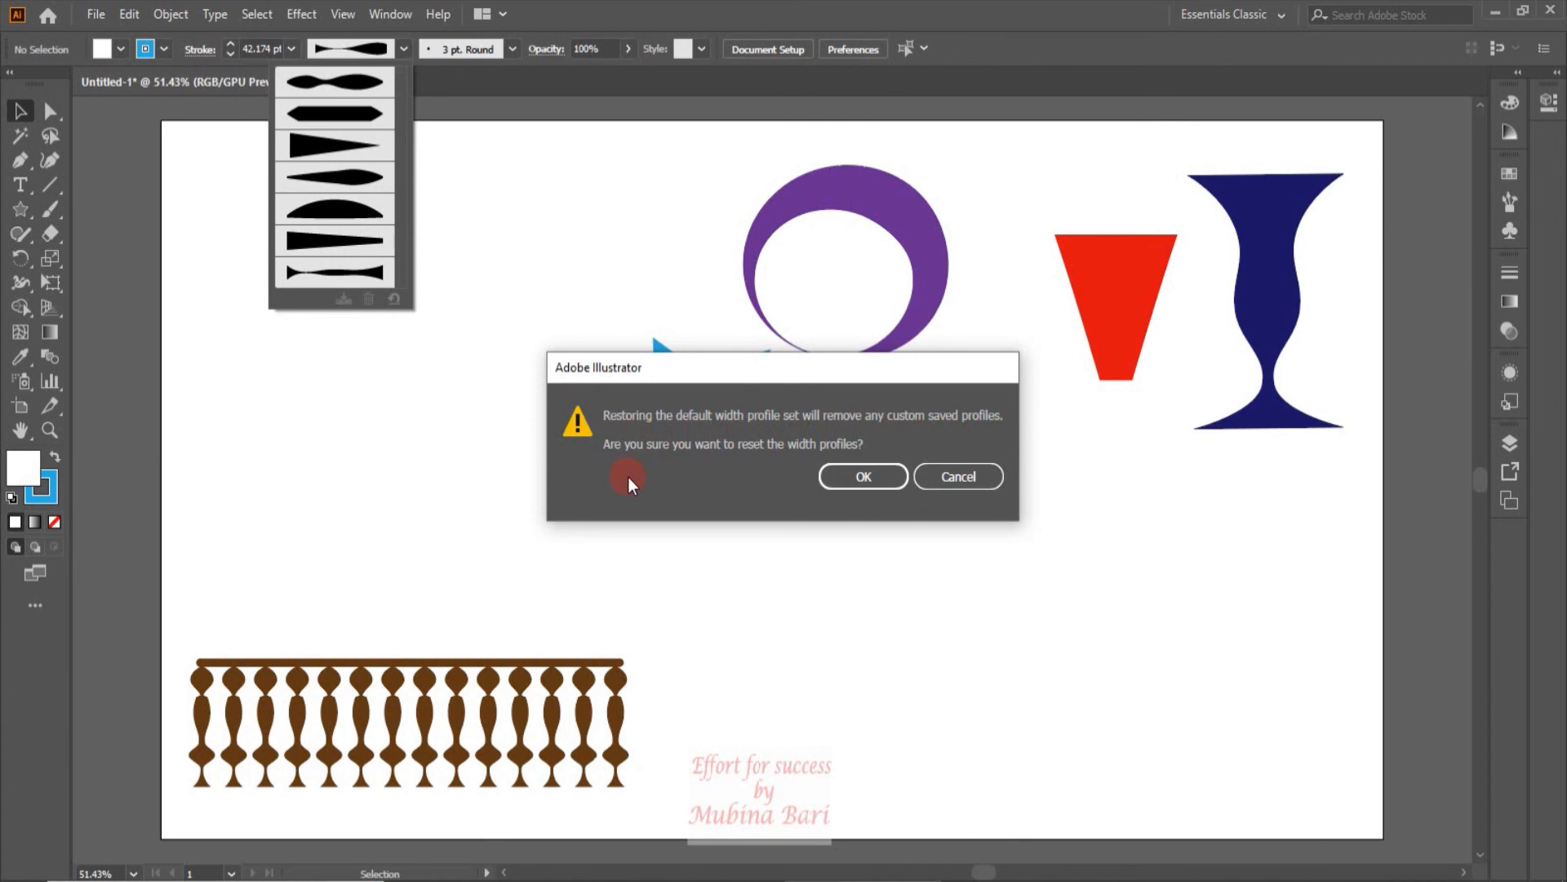
{"action": "left_click", "coordinate": [852, 483]}
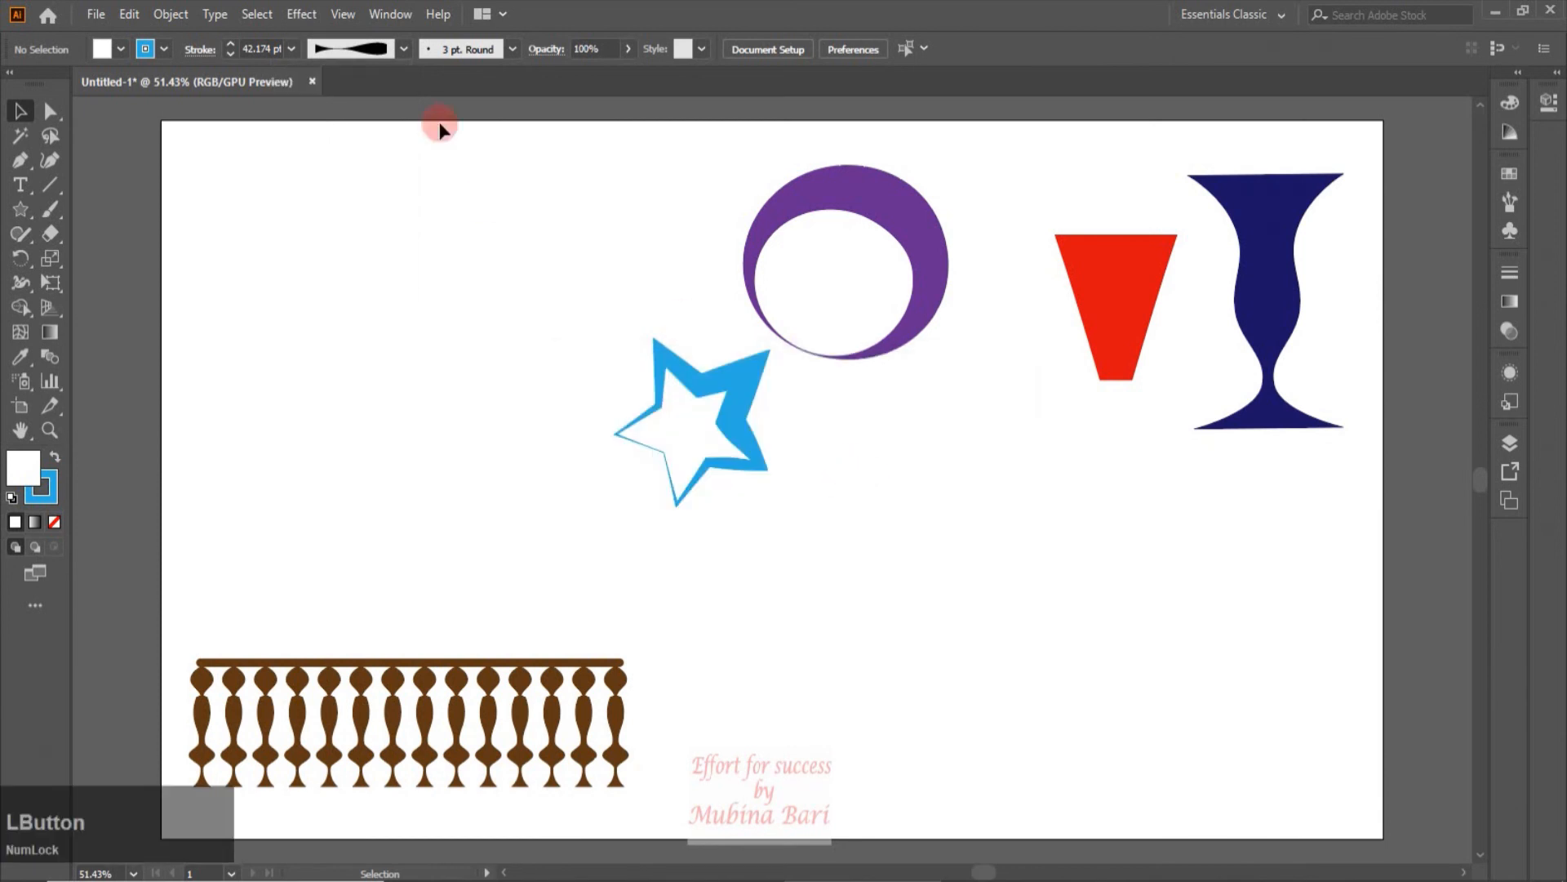
{"action": "left_click", "coordinate": [404, 49]}
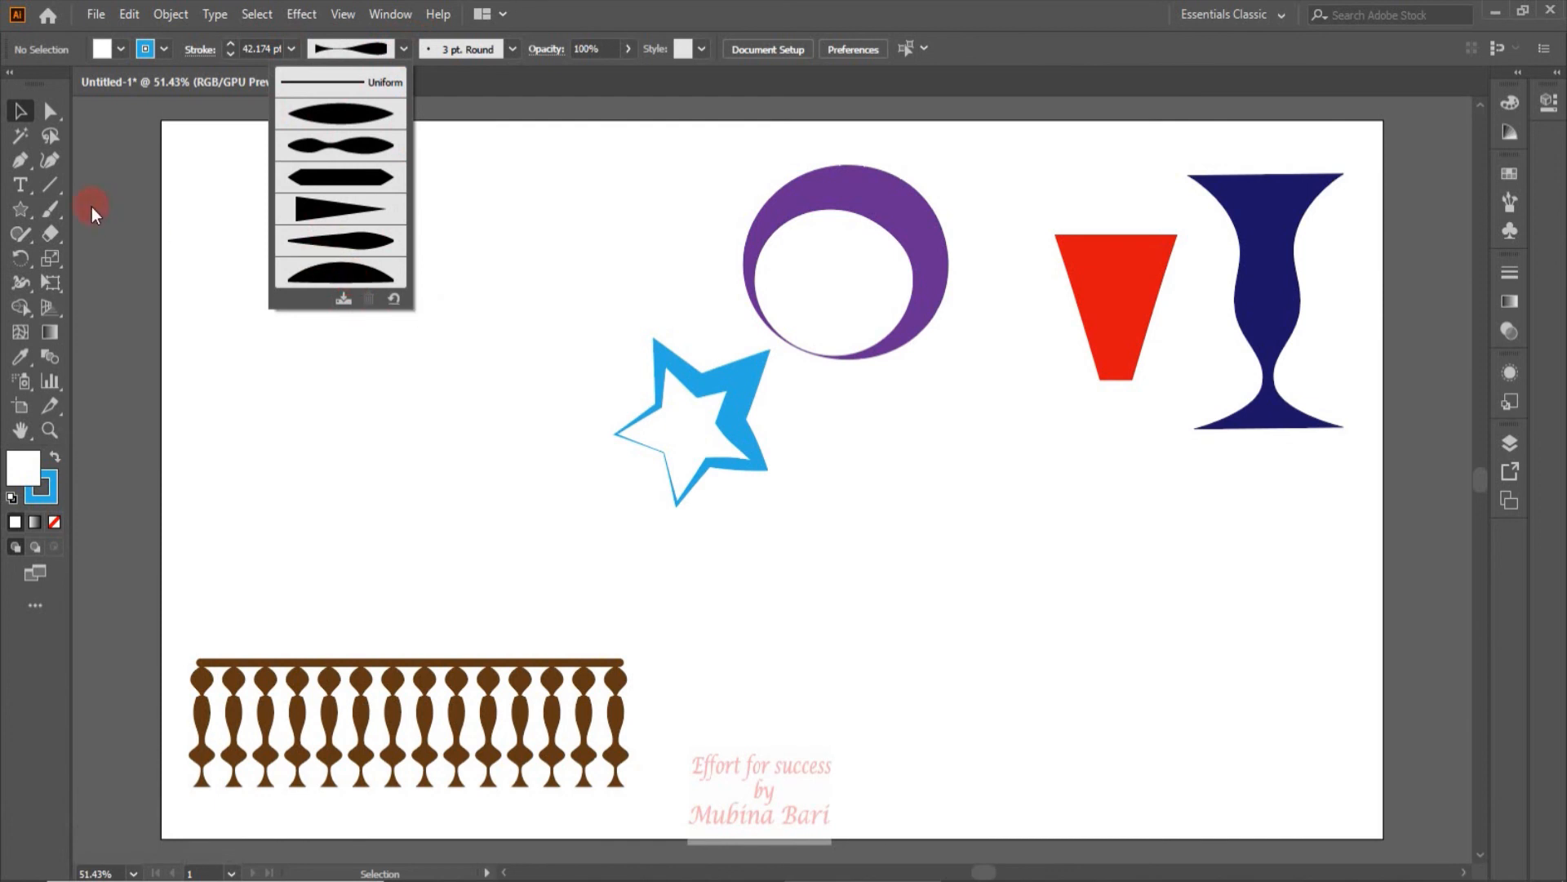
Step: Draw a nearly horizontal line about 460 px long in the artboard's empty upper-left area and set its stroke weight to 40 pt
{"action": "left_click", "coordinate": [13, 164]}
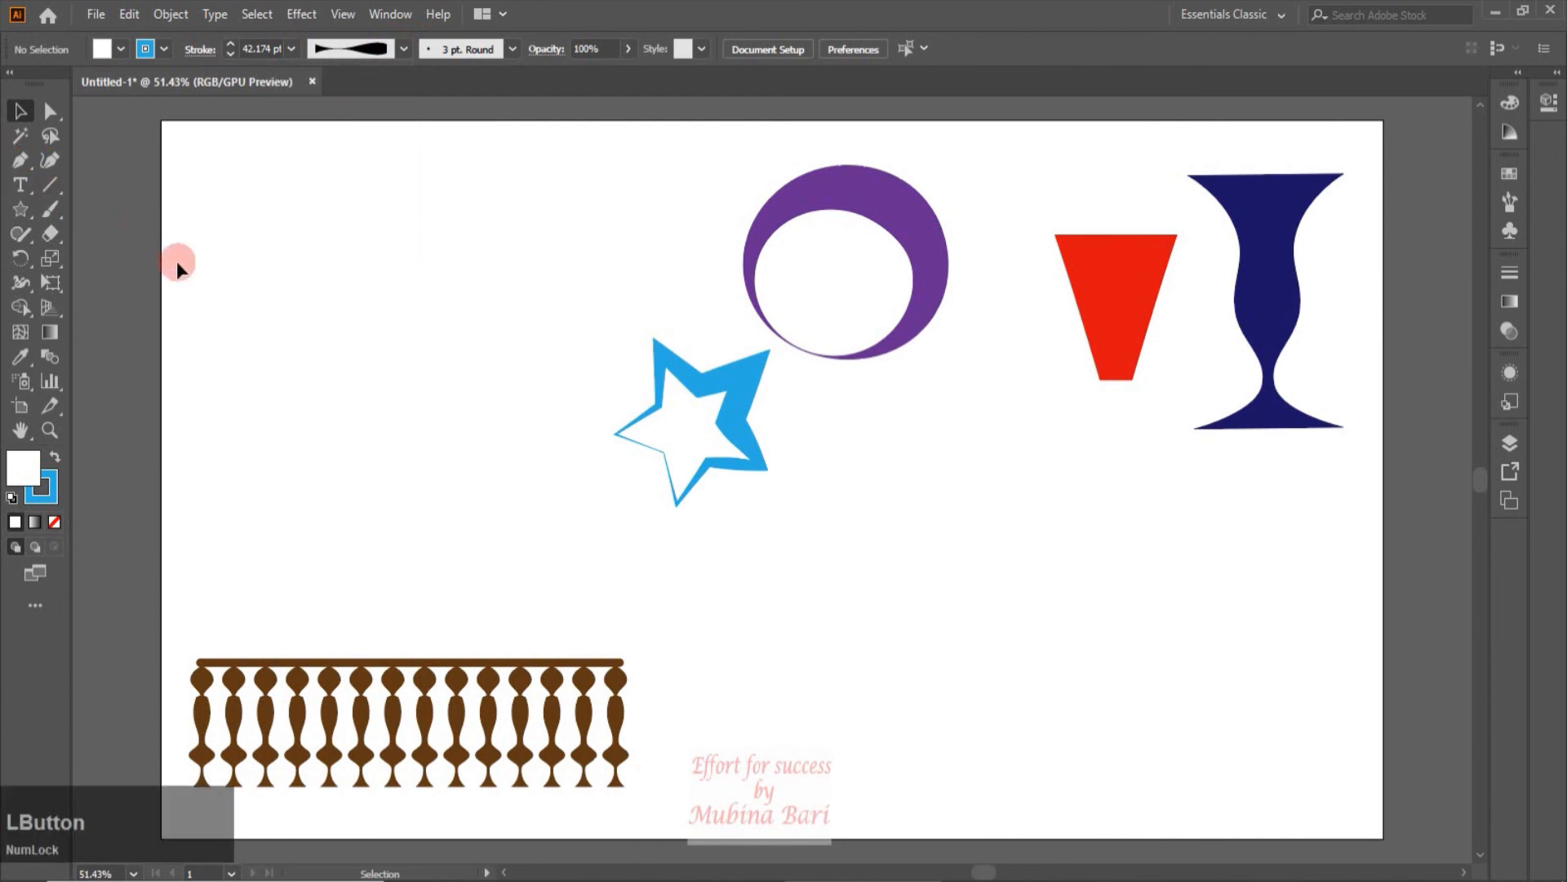
{"action": "left_click", "coordinate": [226, 288]}
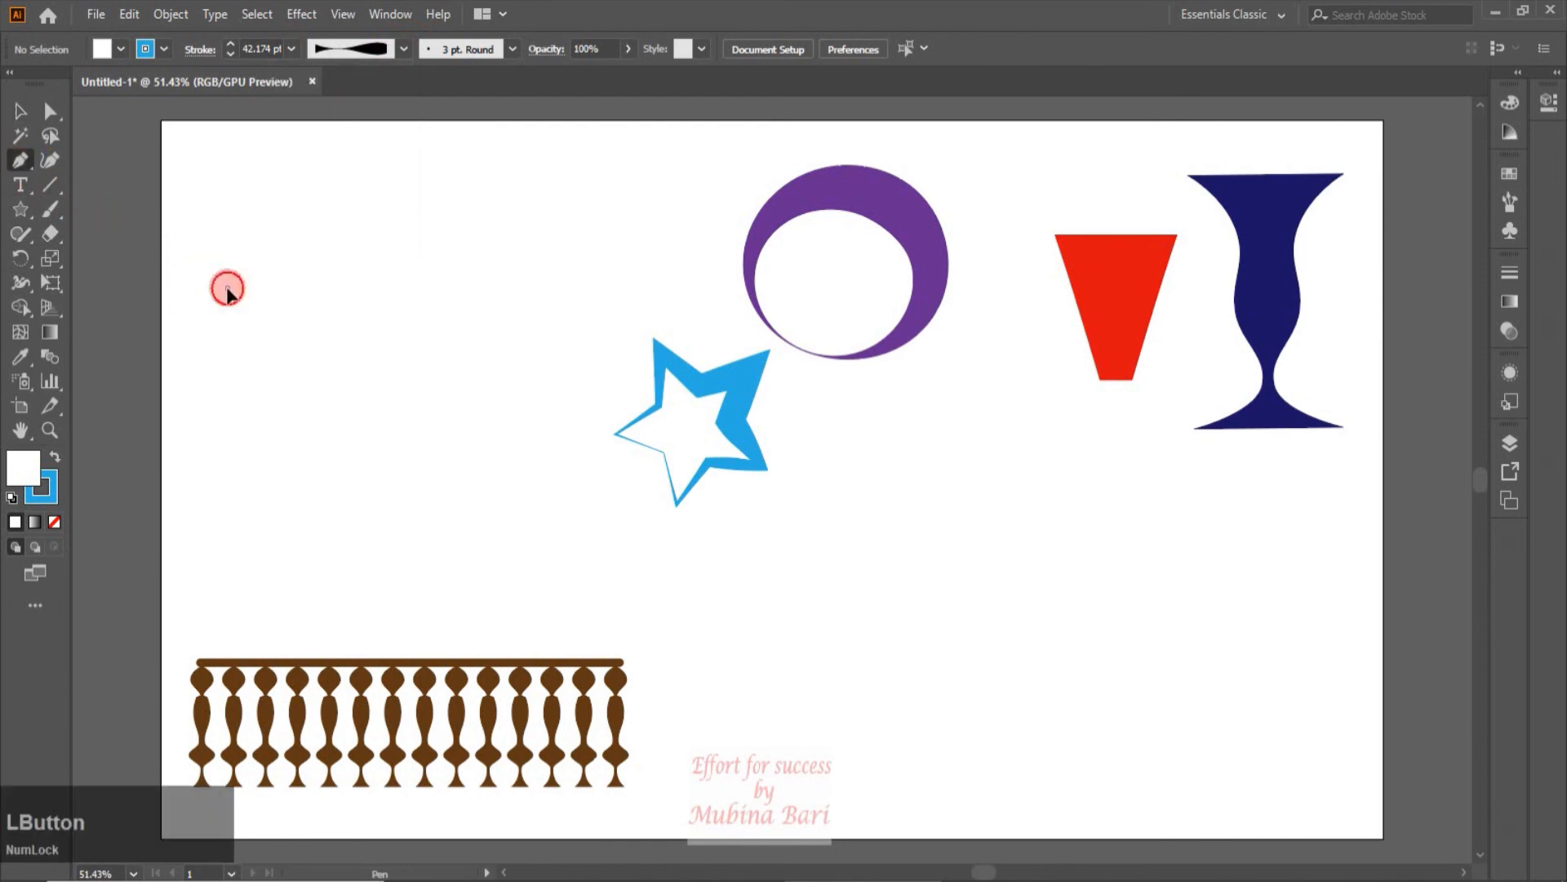
{"action": "left_click", "coordinate": [520, 291]}
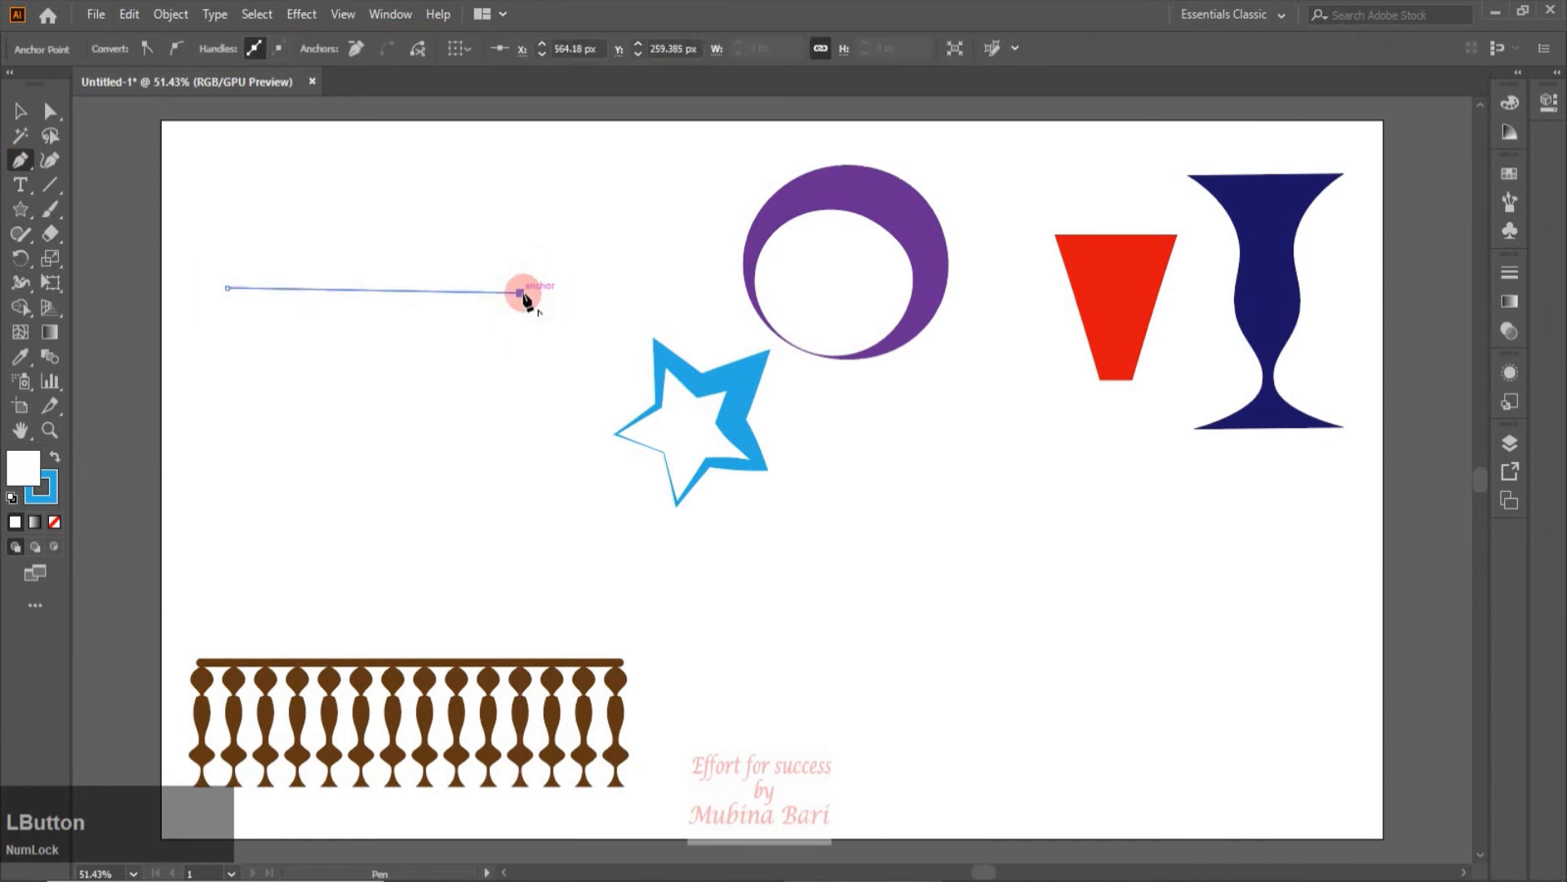
{"action": "left_click", "coordinate": [22, 112]}
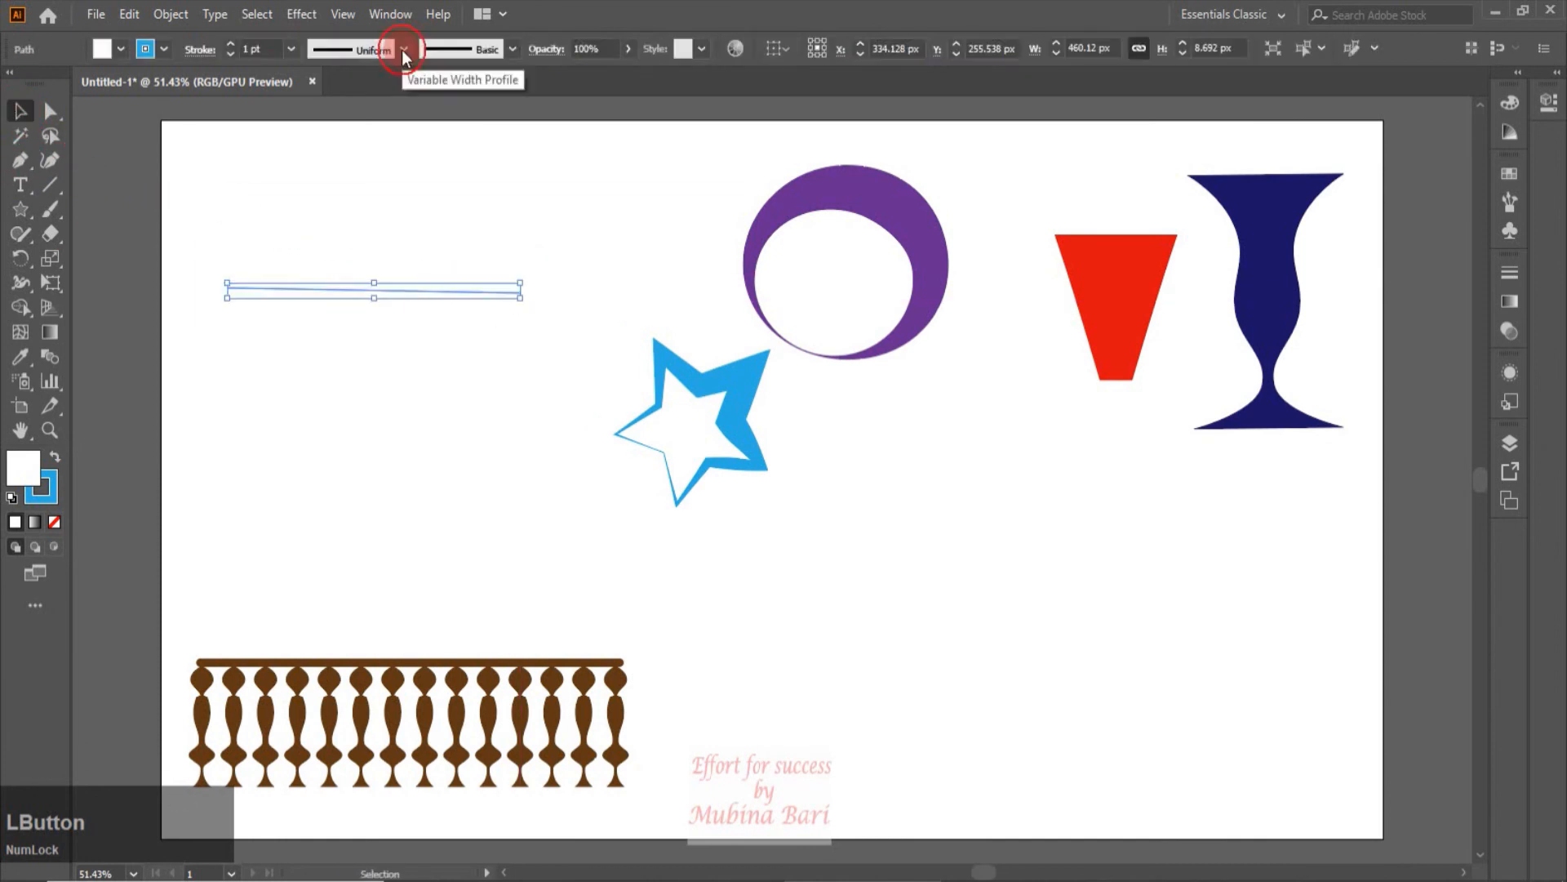
{"action": "left_click", "coordinate": [291, 49]}
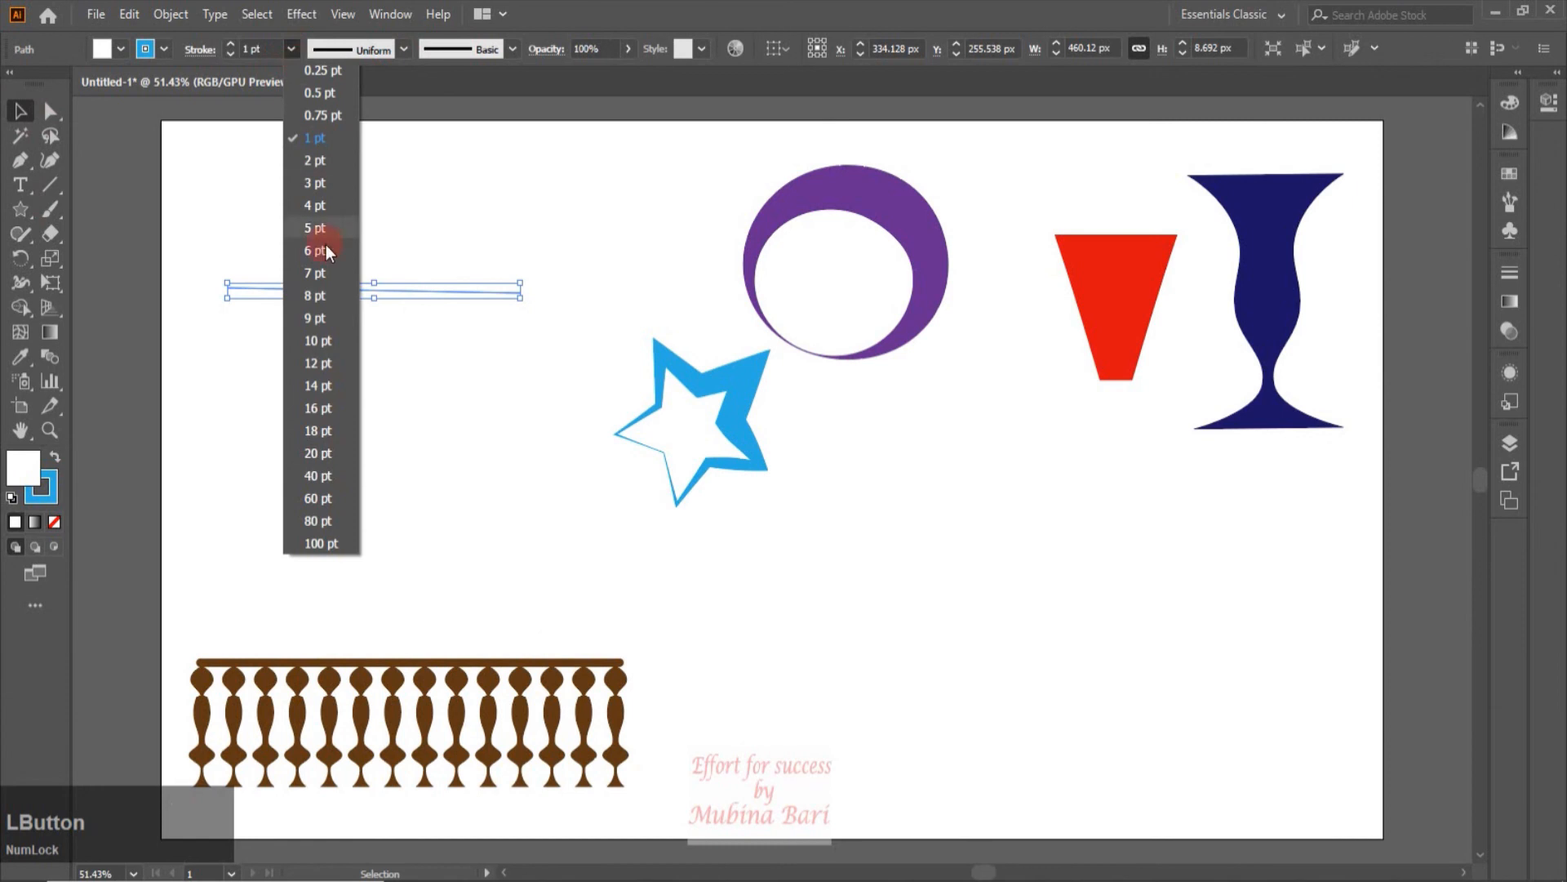
{"action": "left_click", "coordinate": [320, 411]}
Step: Apply the preset width profile with a straight middle and pointed ends to the blue line
{"action": "left_click", "coordinate": [405, 49]}
{"action": "left_click", "coordinate": [439, 99]}
{"action": "left_click", "coordinate": [404, 51]}
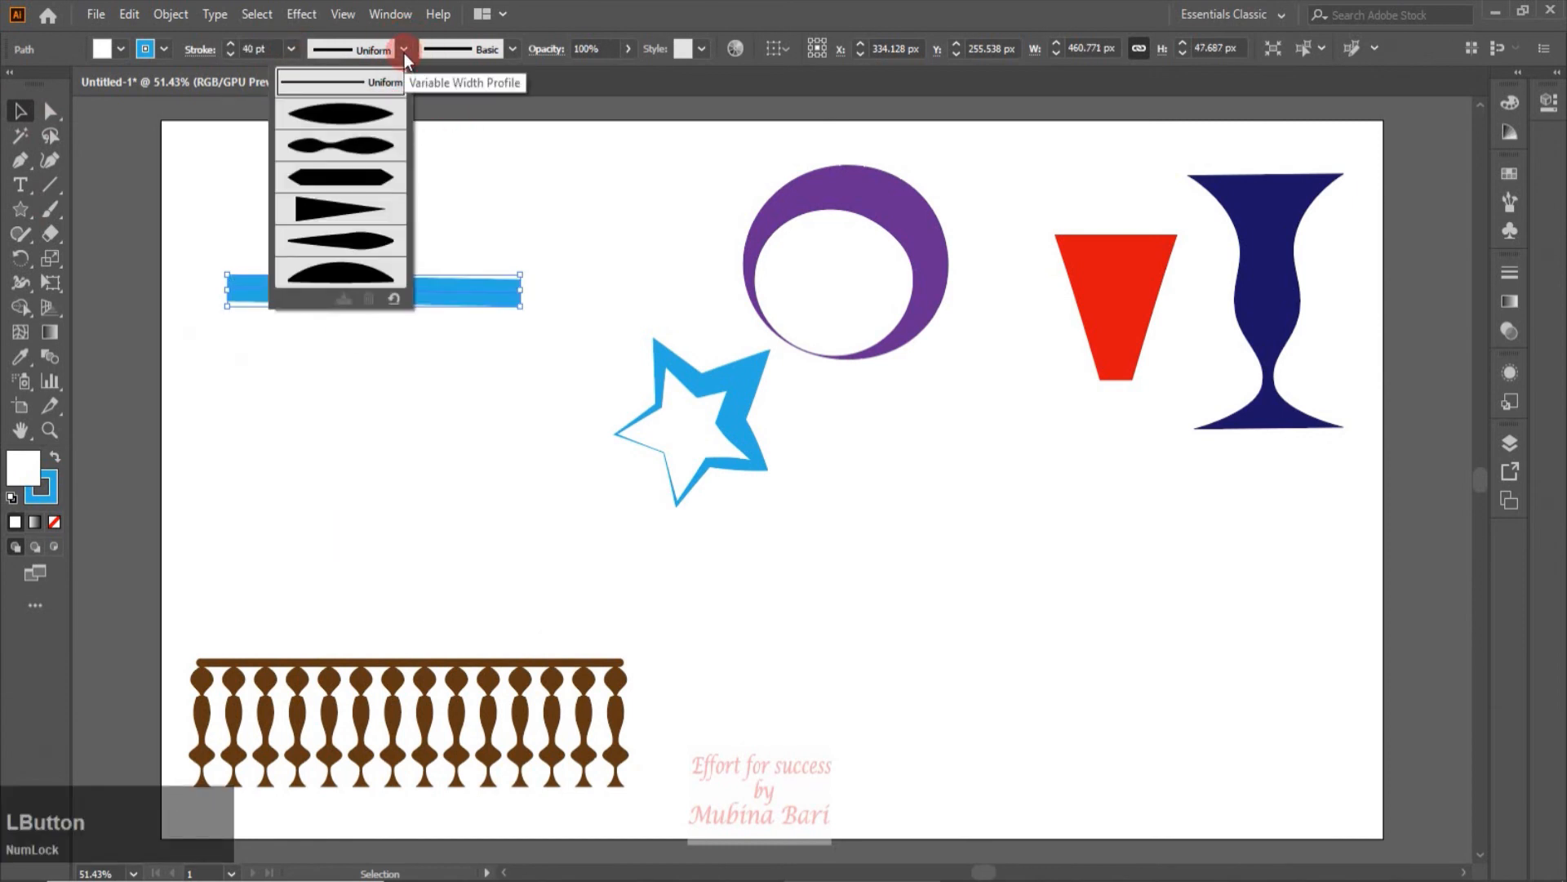
{"action": "left_click", "coordinate": [371, 174]}
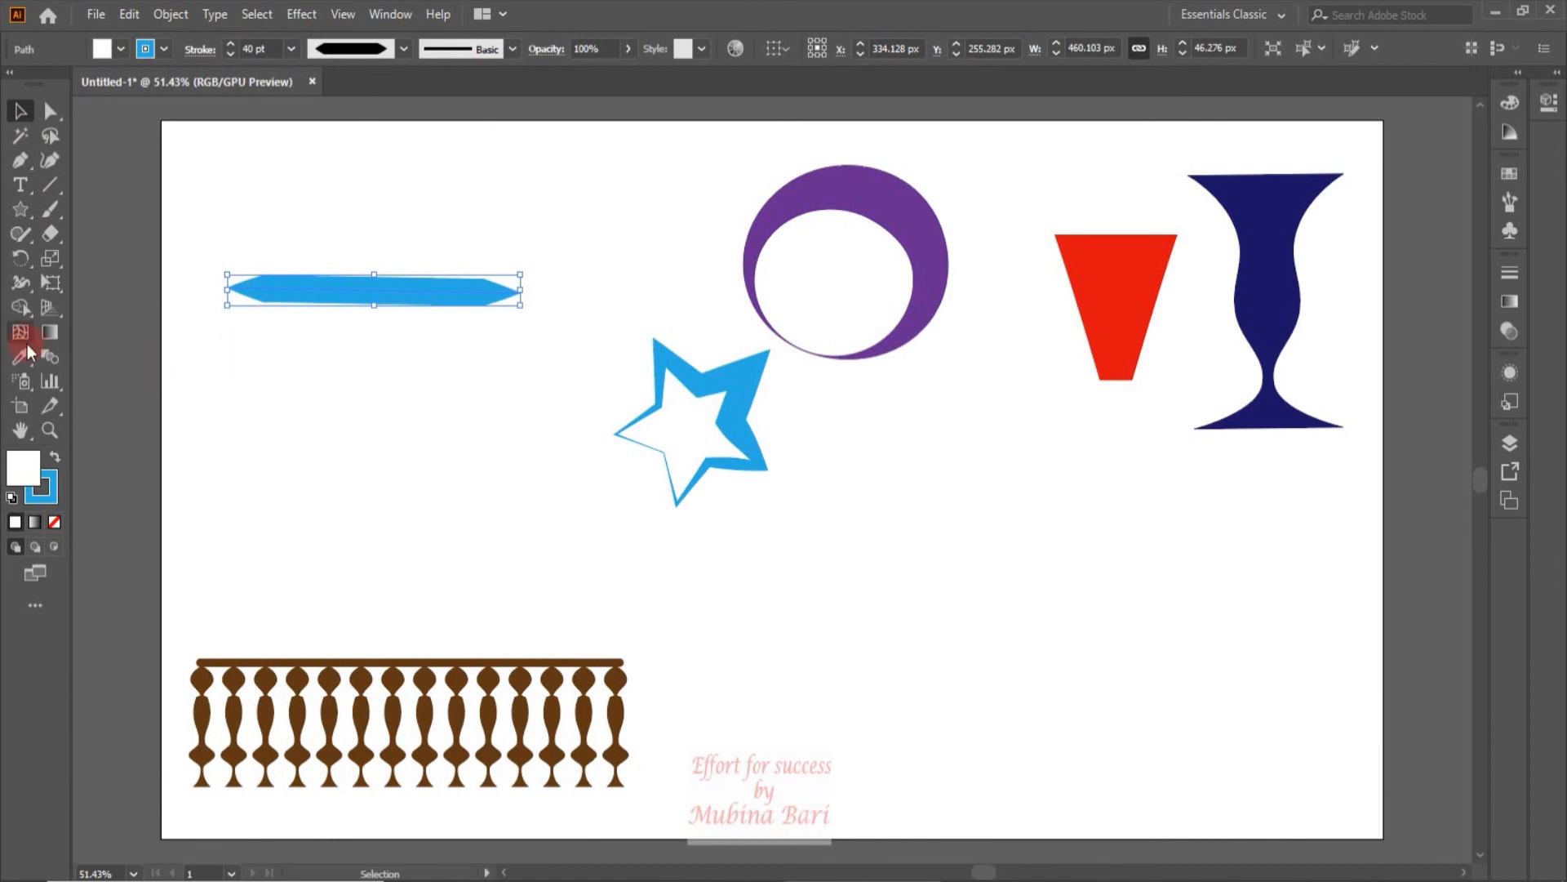
Step: Widen the line at its middle and near both ends with the Width tool to about 210 px high, and delete the shape
{"action": "left_click", "coordinate": [16, 286]}
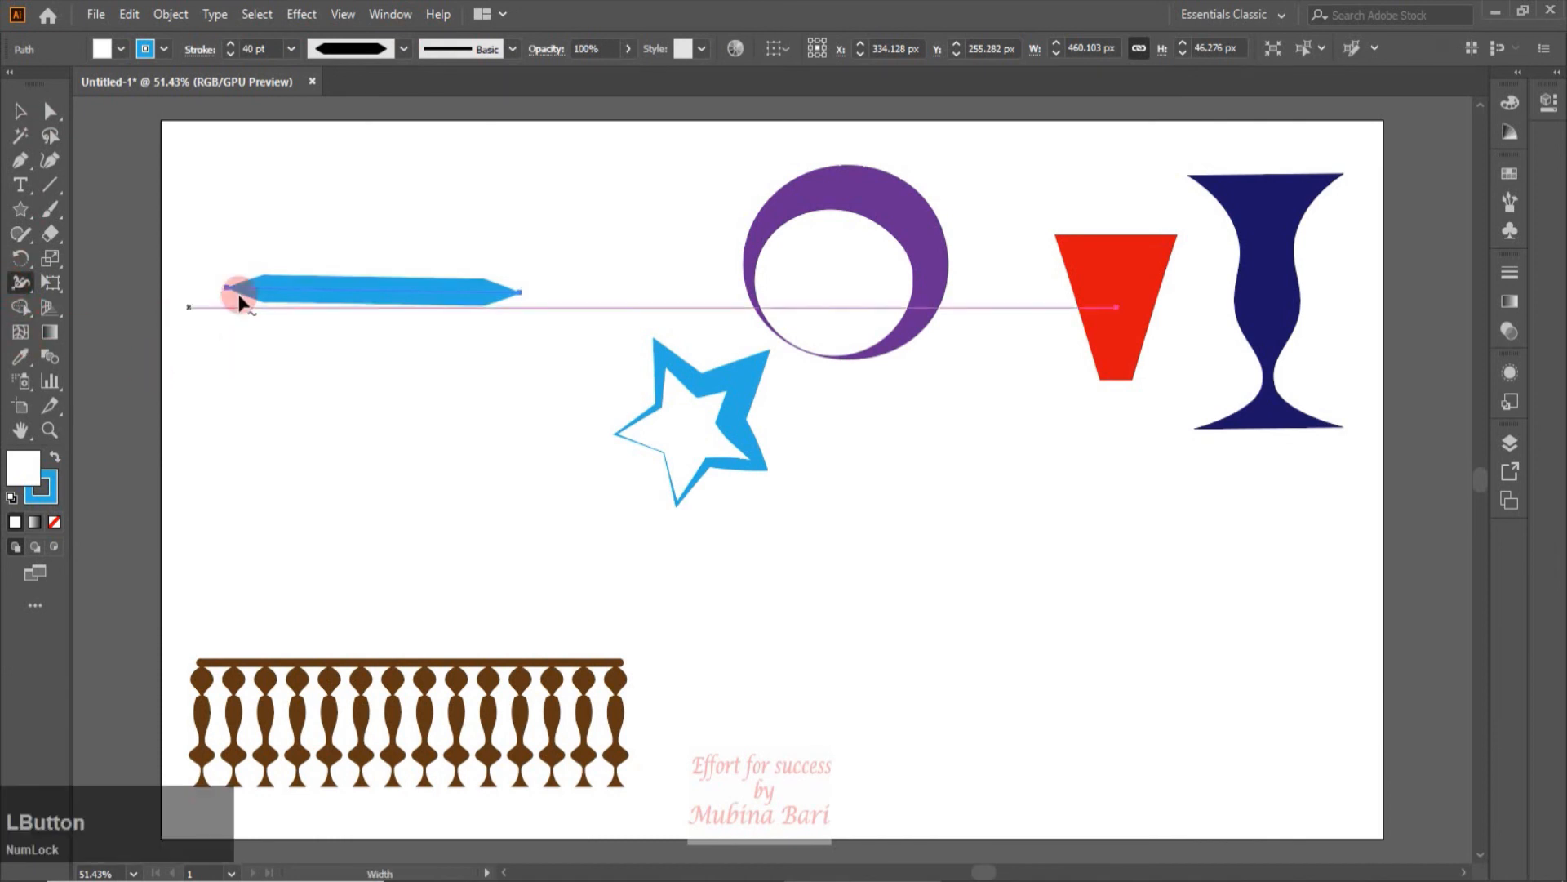
{"action": "mouse_move", "coordinate": [311, 295]}
{"action": "left_mouse_down"}
{"action": "mouse_move", "coordinate": [332, 339]}
{"action": "mouse_move", "coordinate": [413, 308]}
{"action": "mouse_move", "coordinate": [311, 310]}
{"action": "mouse_move", "coordinate": [307, 297]}
{"action": "mouse_move", "coordinate": [396, 293]}
{"action": "mouse_move", "coordinate": [395, 361]}
{"action": "left_mouse_up"}
{"action": "left_click_drag", "start_coordinate": [472, 312], "coordinate": [474, 332]}
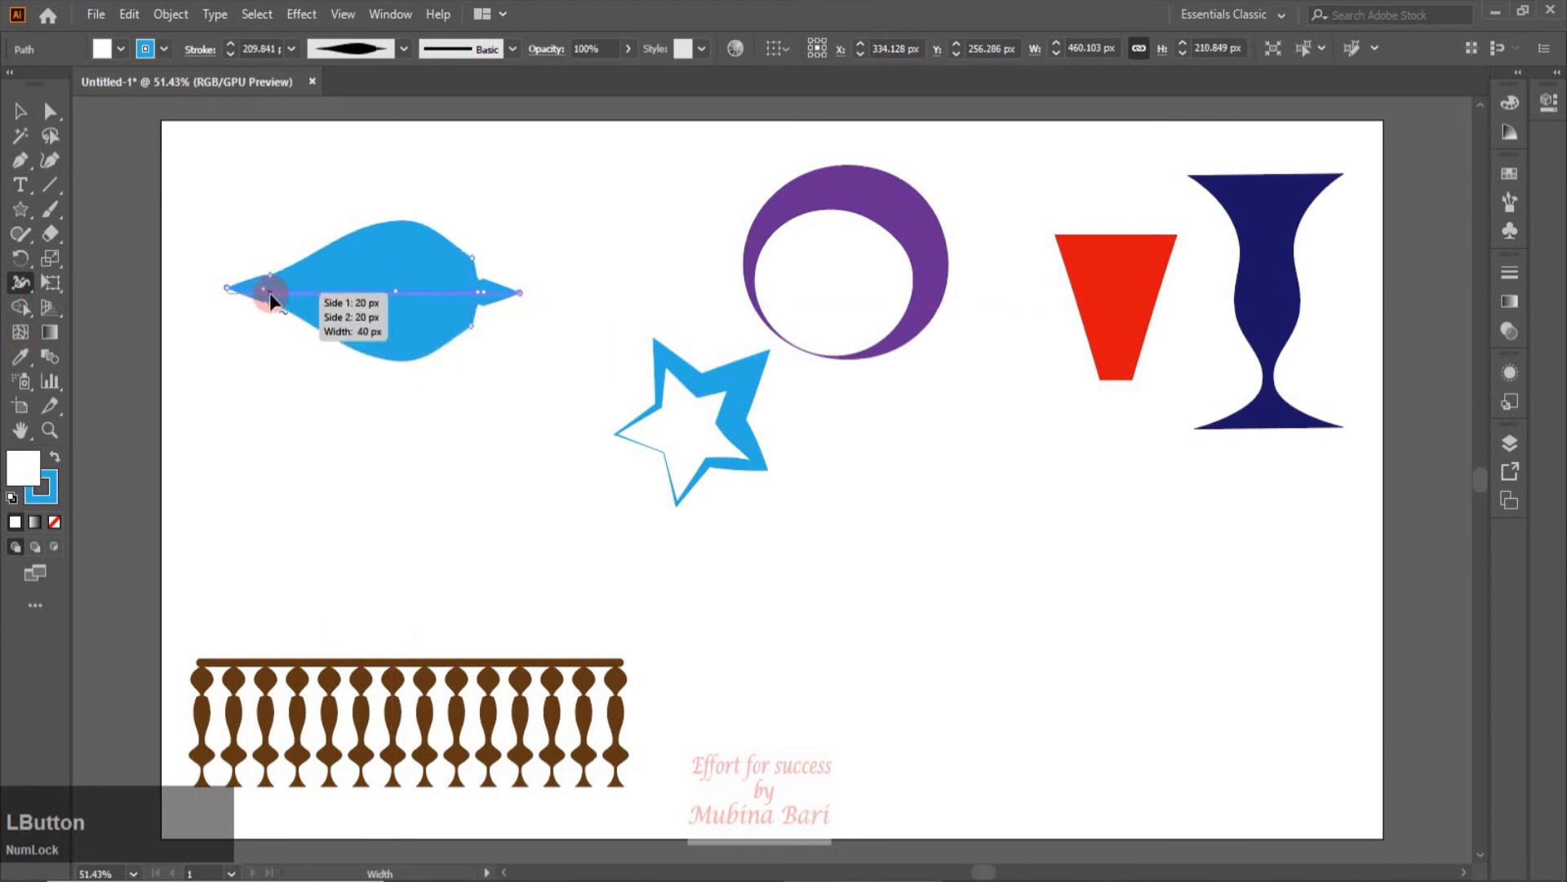
{"action": "left_click_drag", "start_coordinate": [272, 302], "coordinate": [271, 317]}
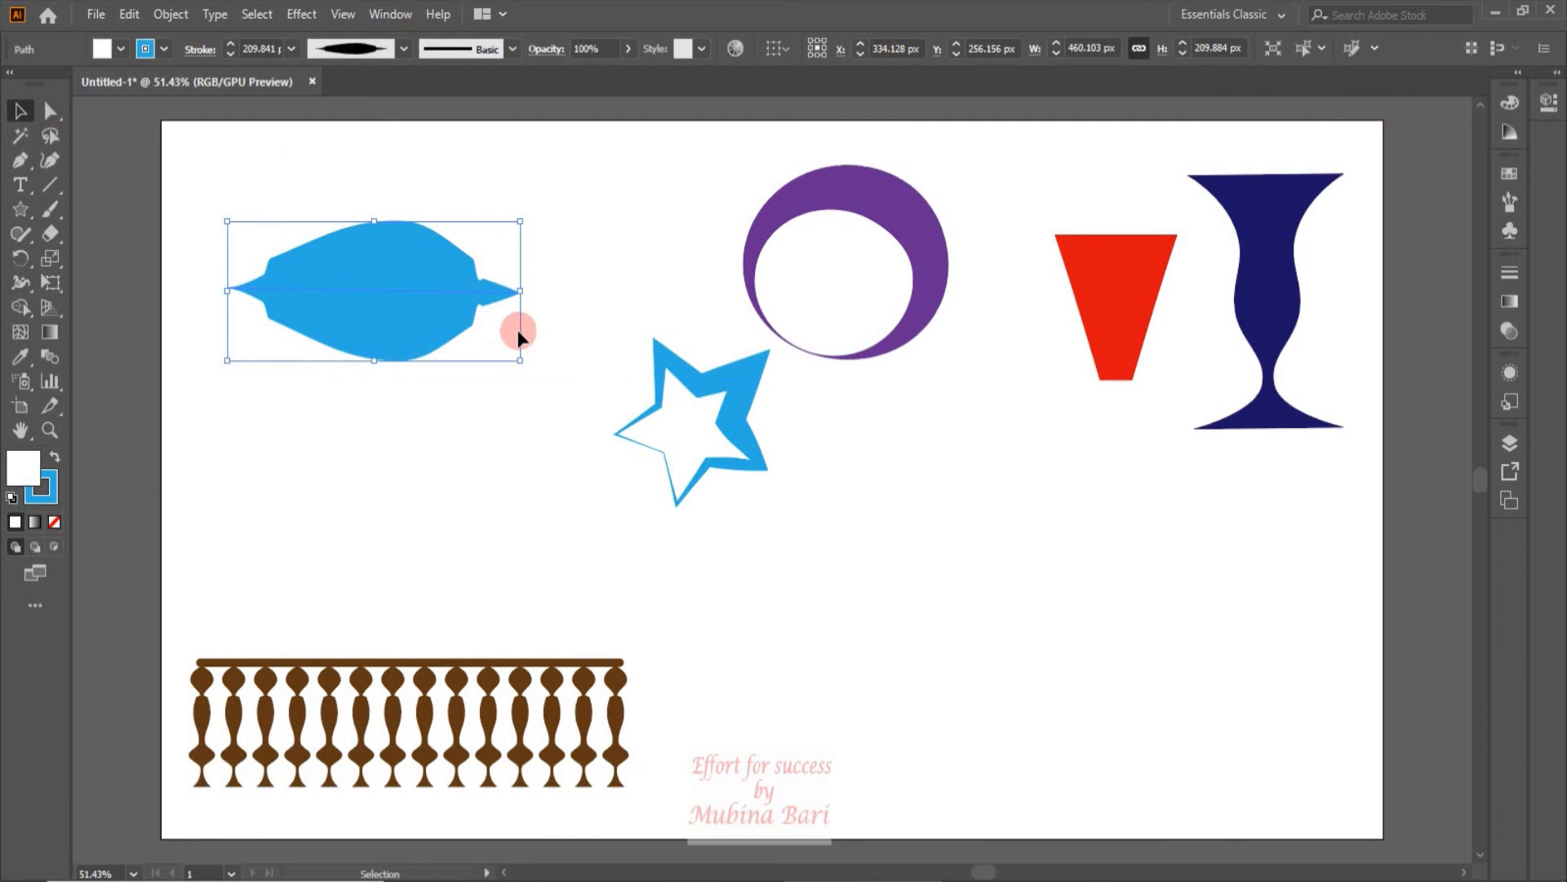
{"action": "key", "text": "Delete"}
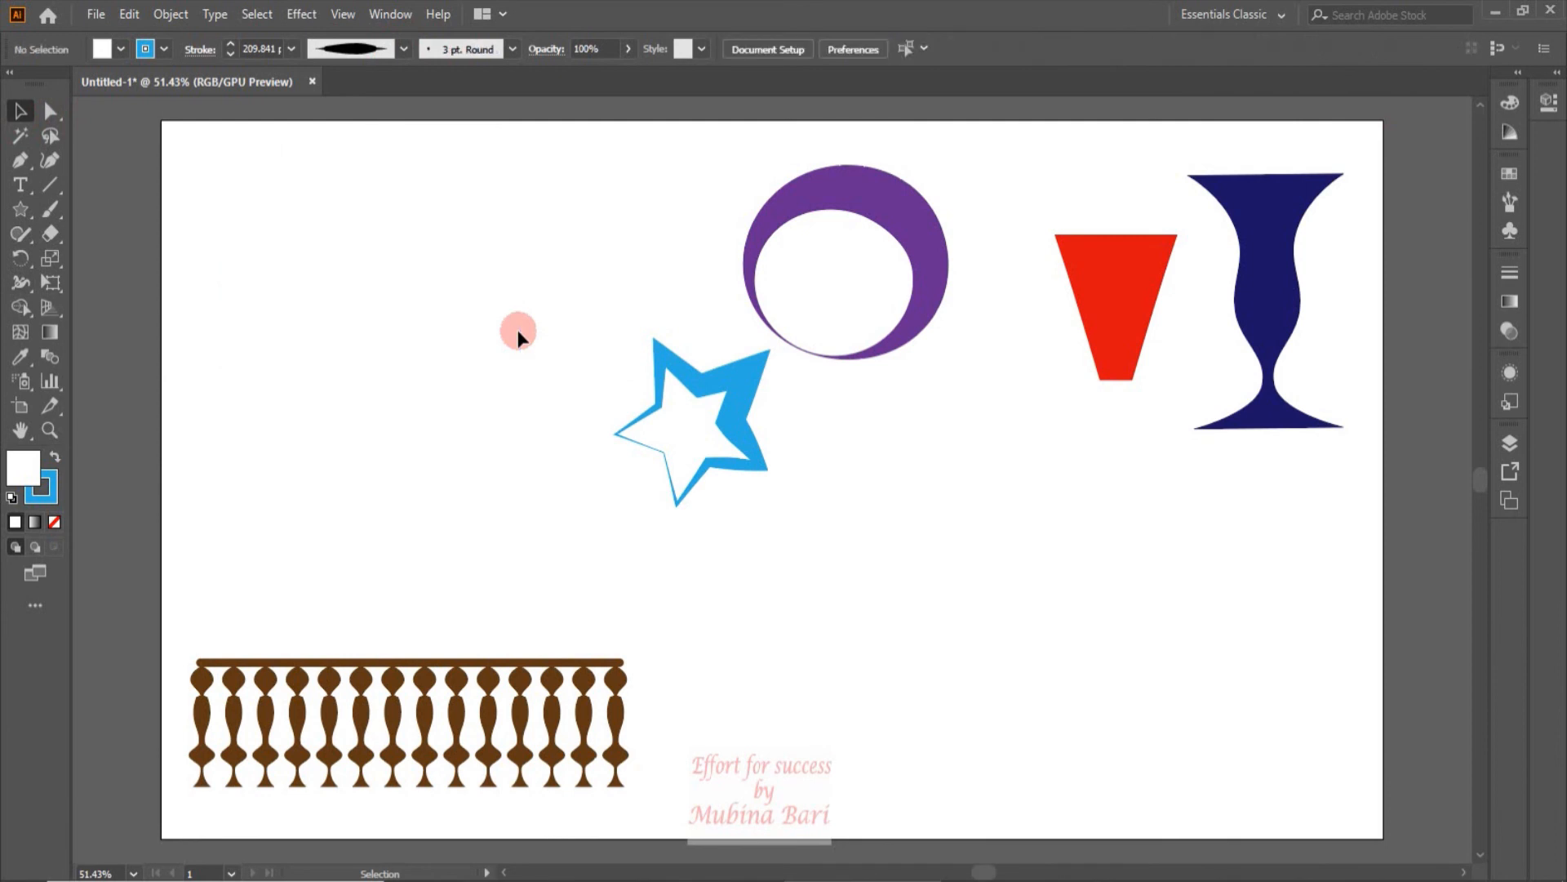